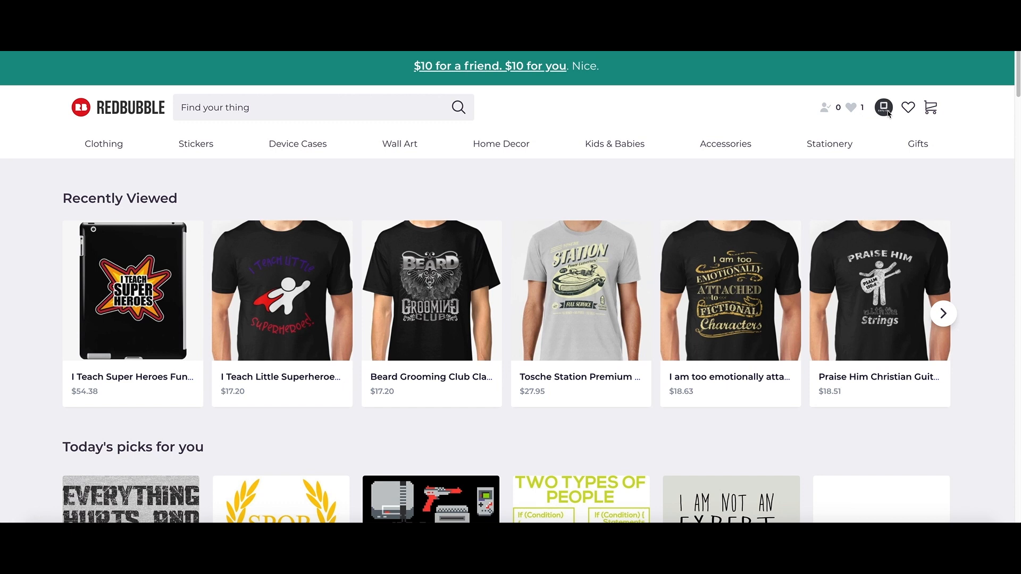
- Start adding a new work and upload the image hello.png to all products
click(884, 110)
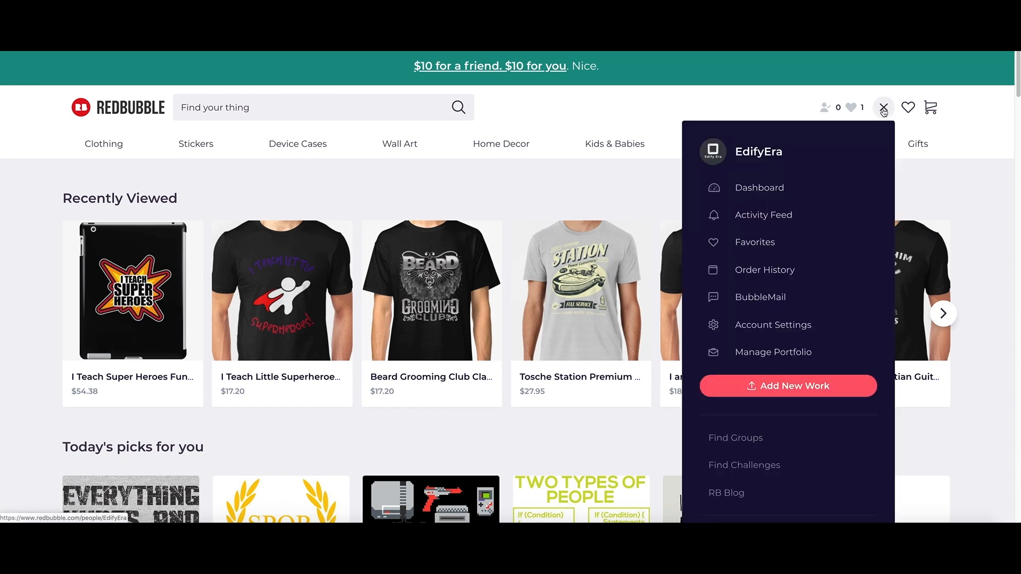
click(809, 393)
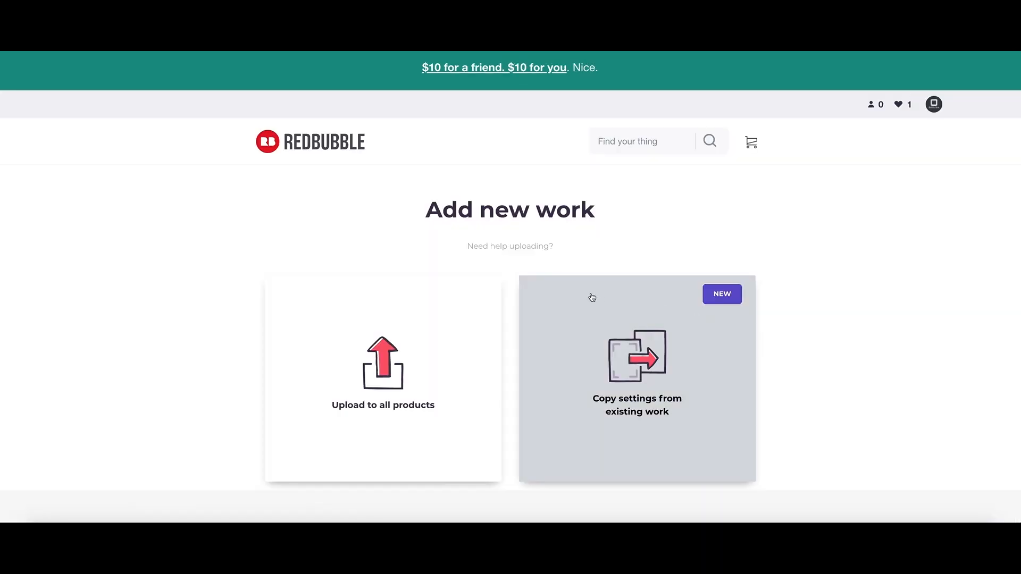
scroll(223, 279, down, 1)
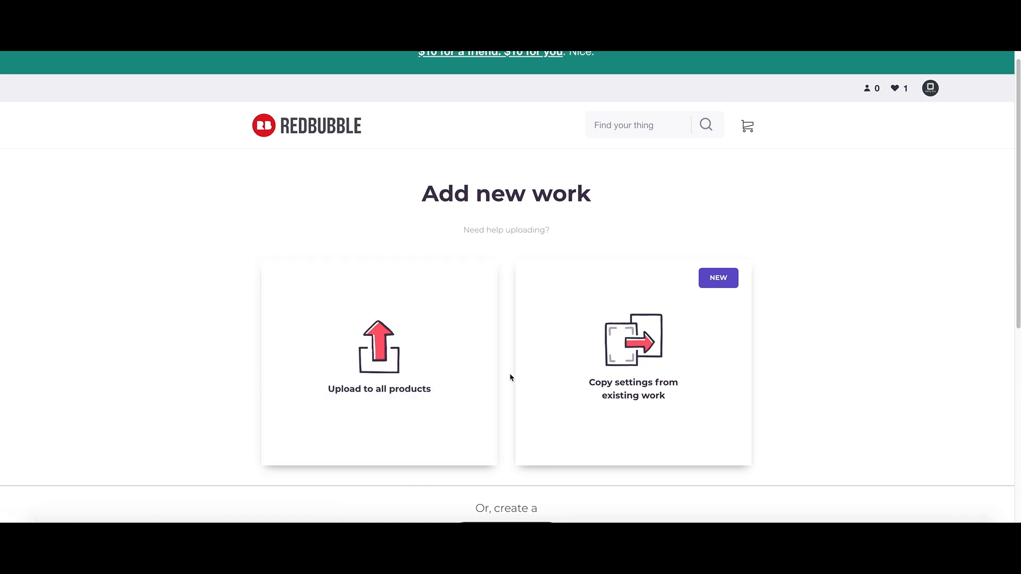
click(463, 351)
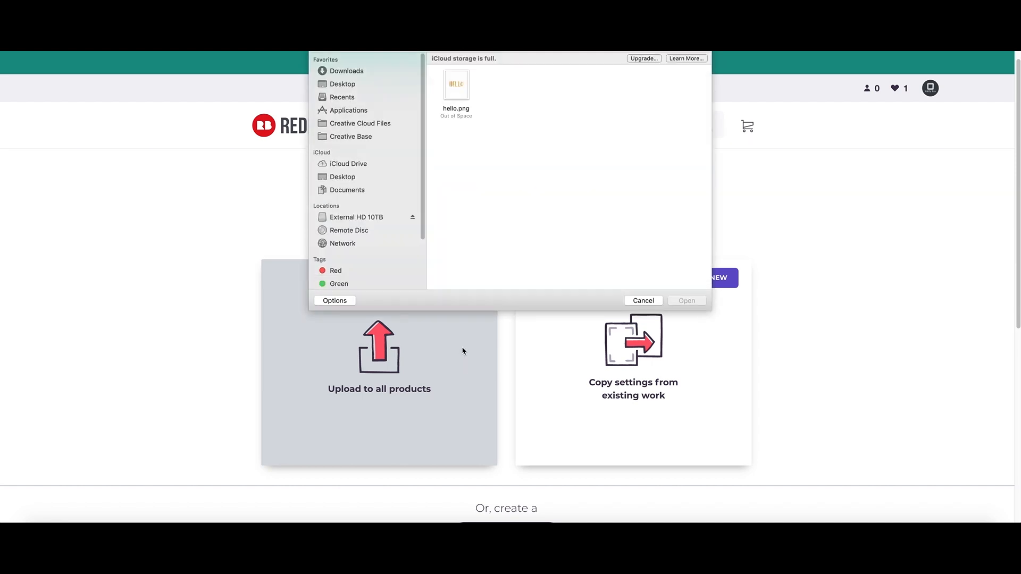
click(460, 89)
double_click(461, 89)
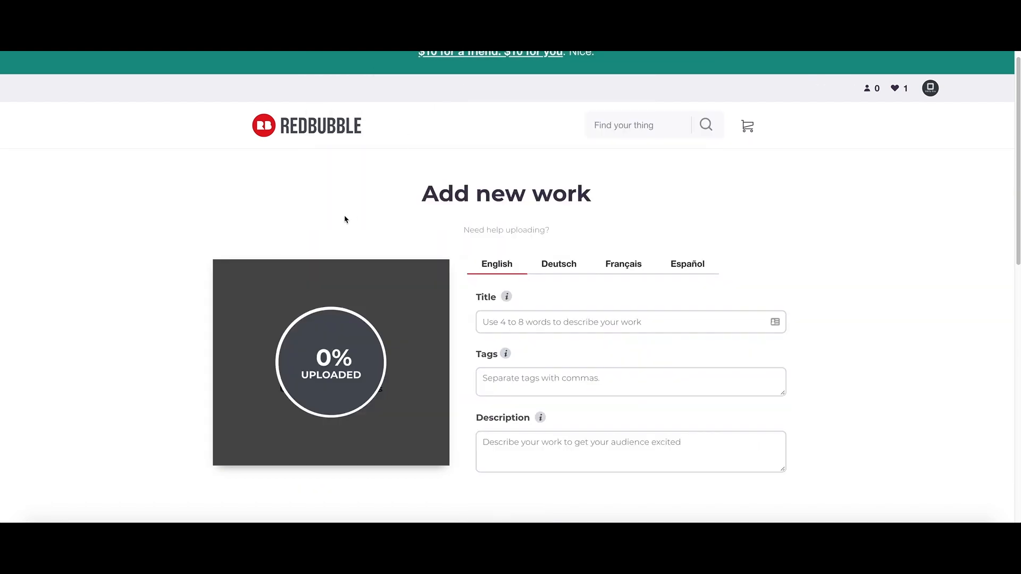
scroll(921, 278, down, 3)
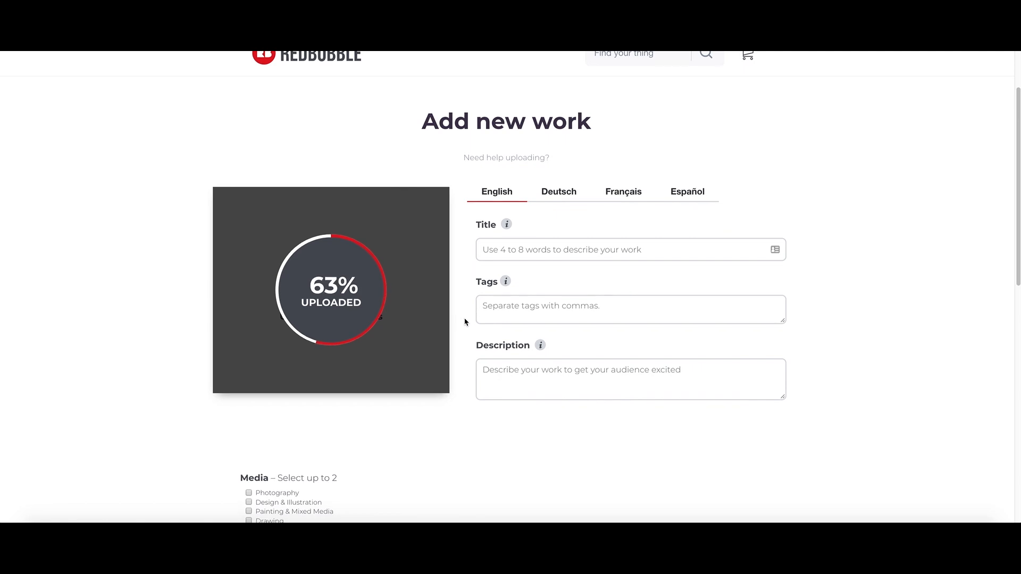
scroll(467, 322, down, 1)
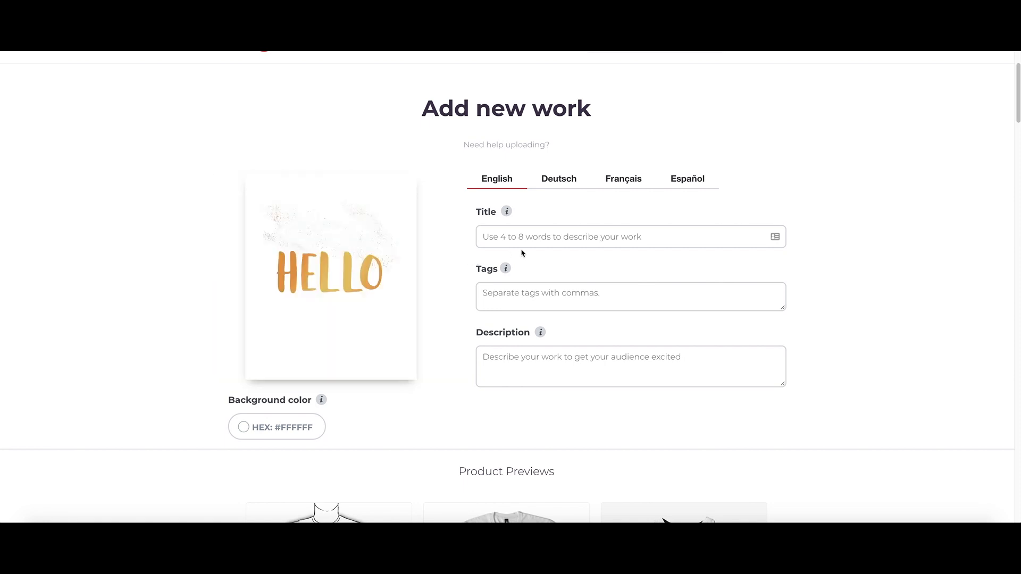
- Title the work "Saying Hello To Everyone Around You"
click(588, 240)
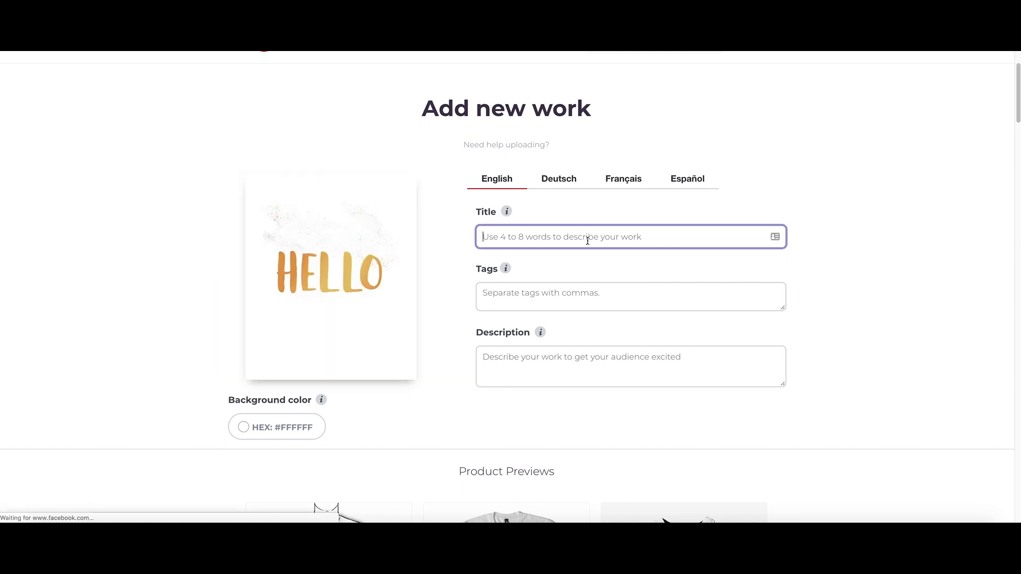
mouse_move(507, 213)
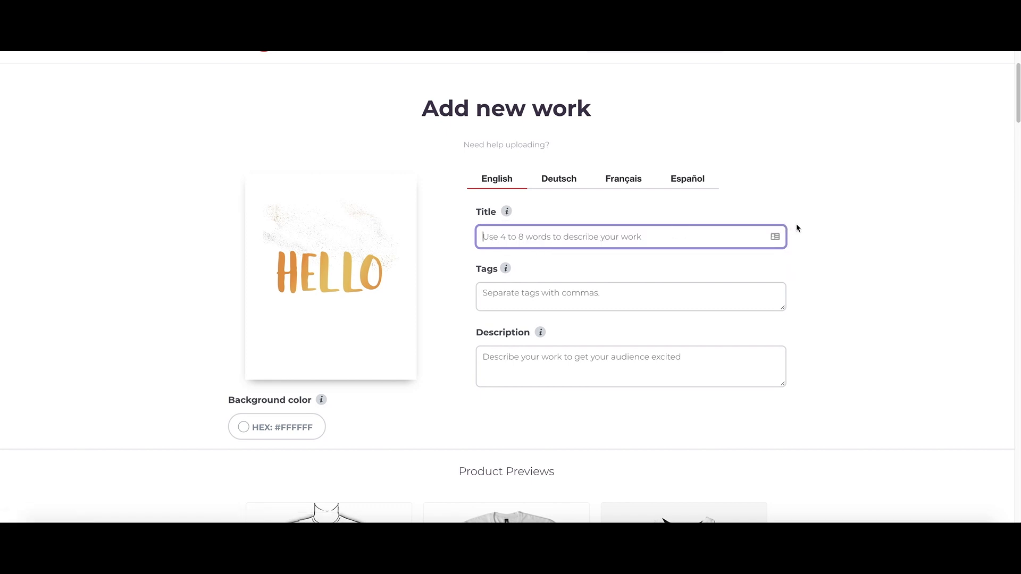
text(Hello)
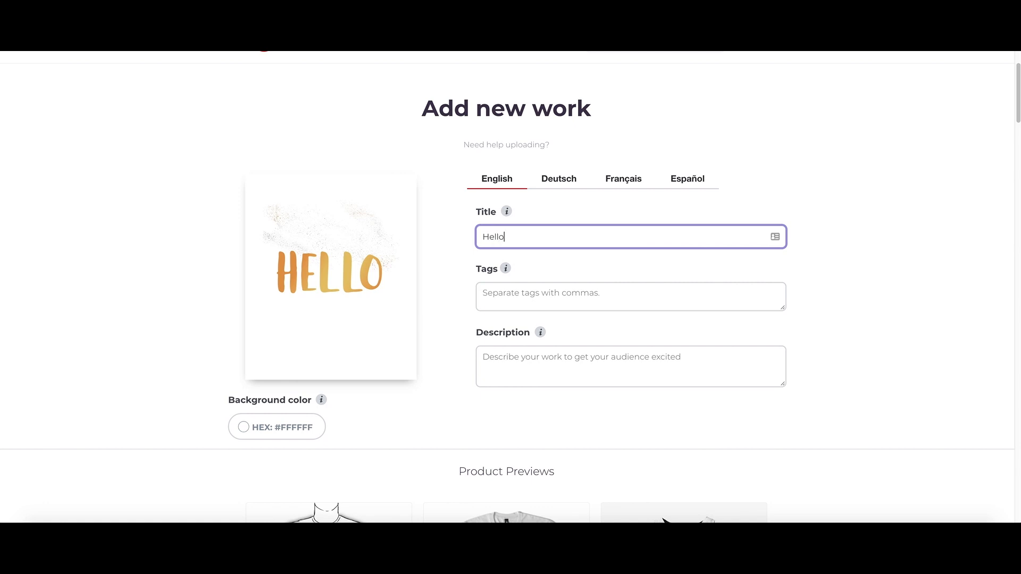
key(BackSpace)
key(BackSpace)
key(BackSpace)
key(BackSpace)
text(Saying Hello To Everyone Around)
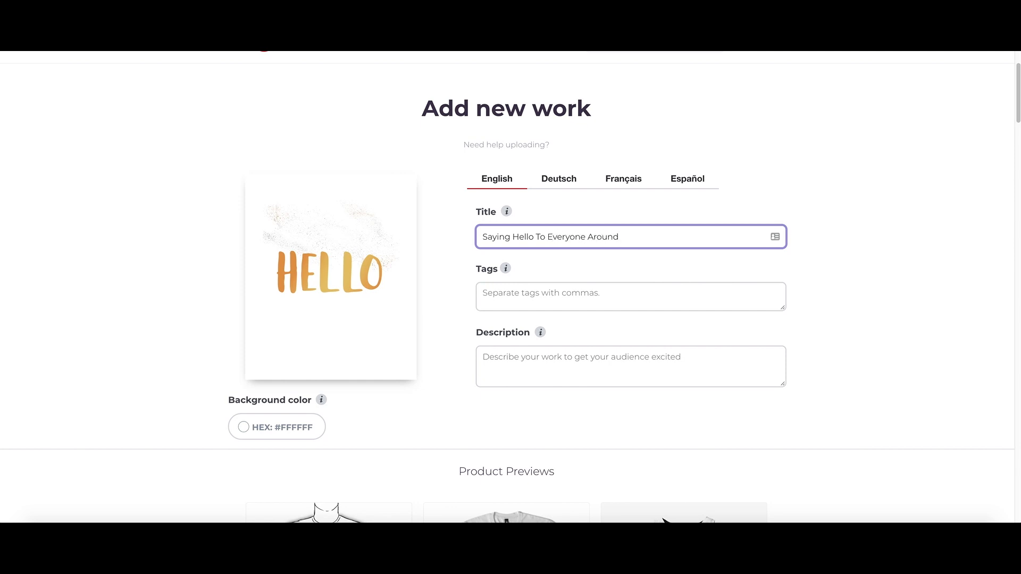
text( You)
click(842, 275)
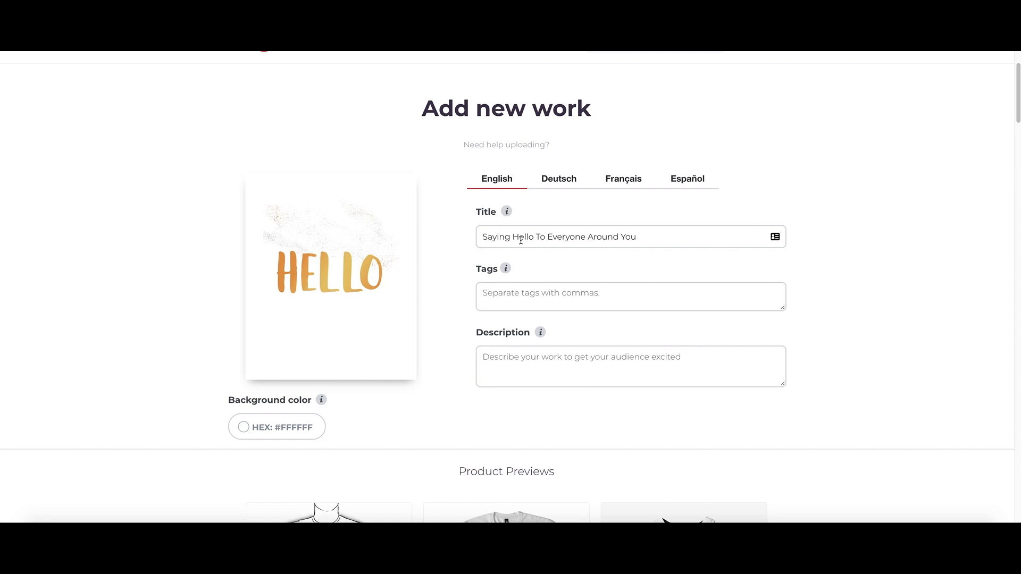
click(497, 238)
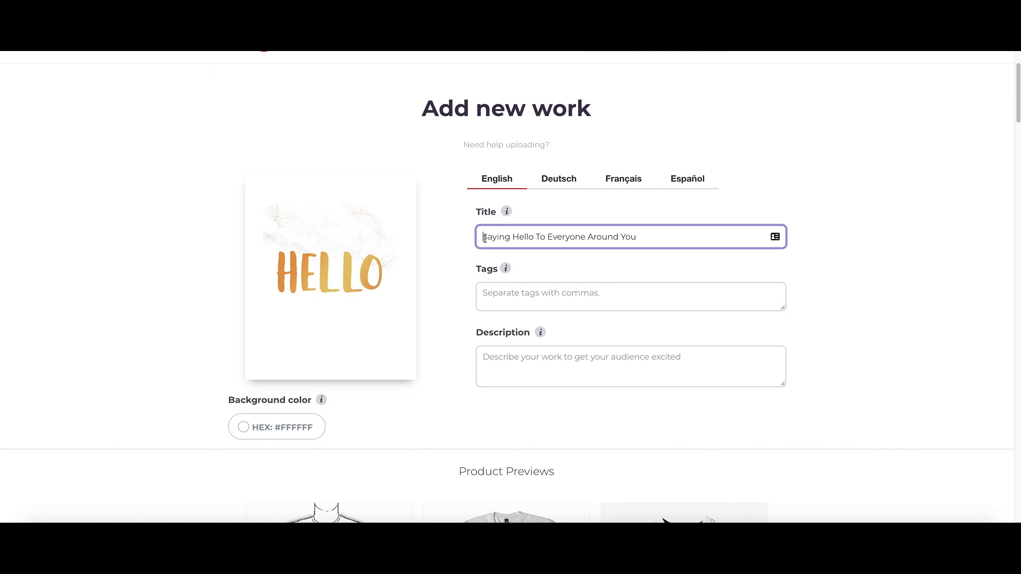
drag(482, 237, 639, 242)
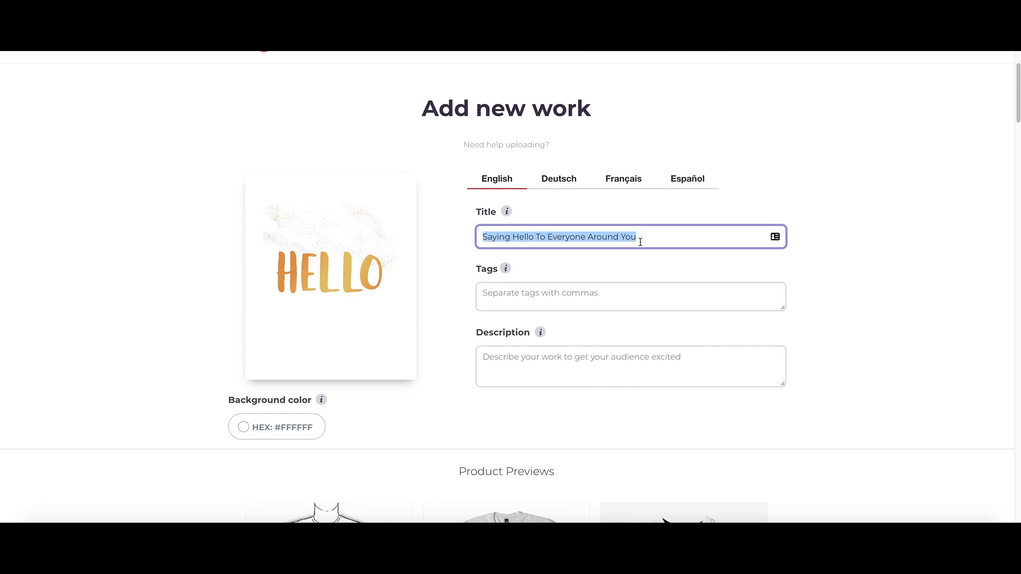
- Enter "hello, hi, greetings" as the tags of the work
click(652, 298)
scroll(840, 266, down, 1)
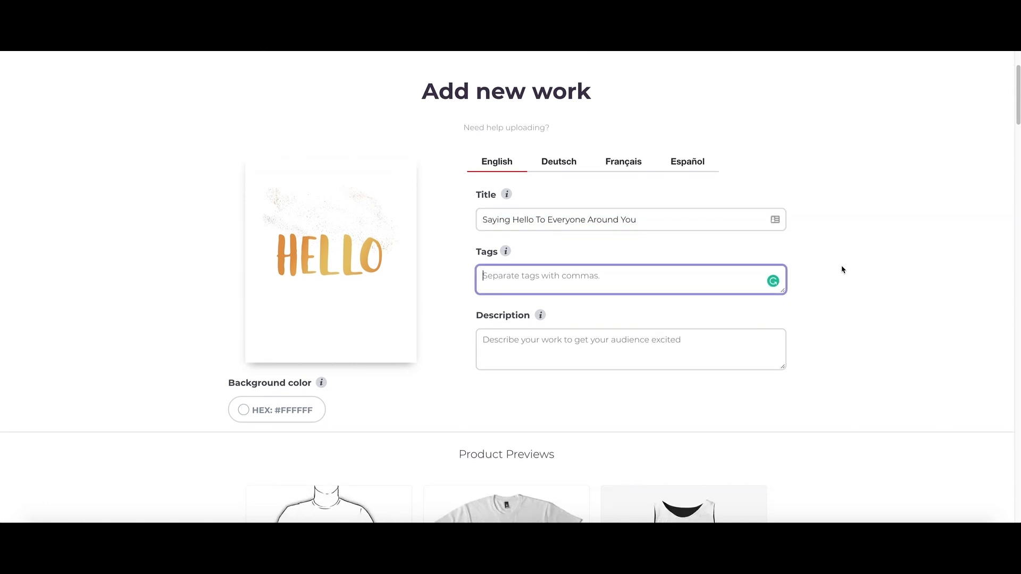
mouse_move(507, 243)
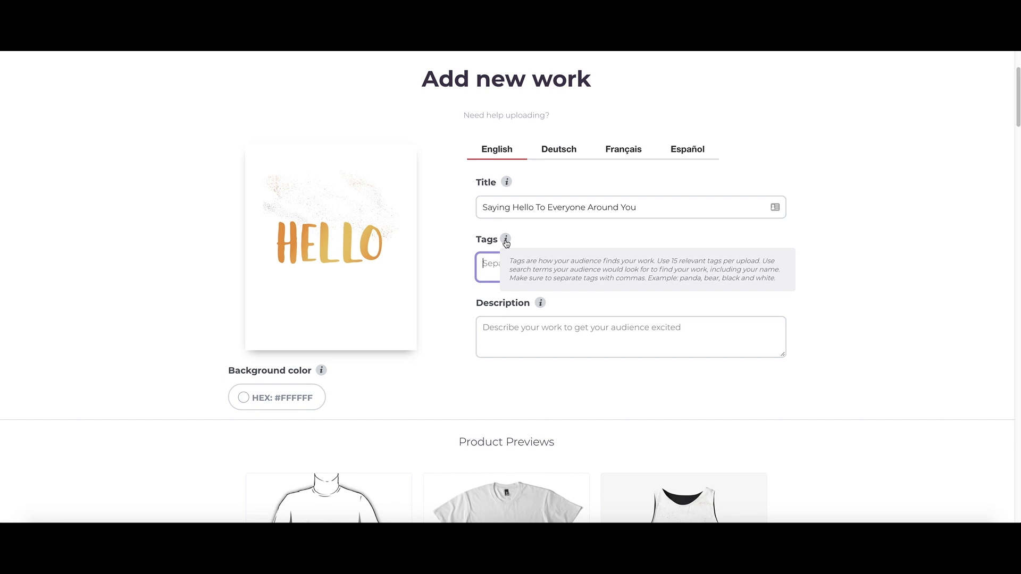
click(899, 226)
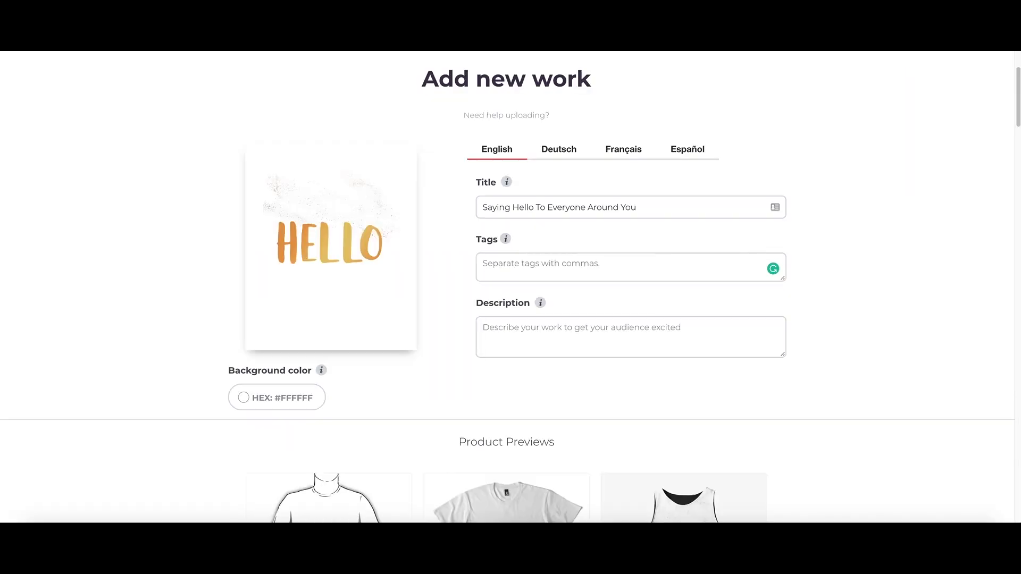
click(561, 266)
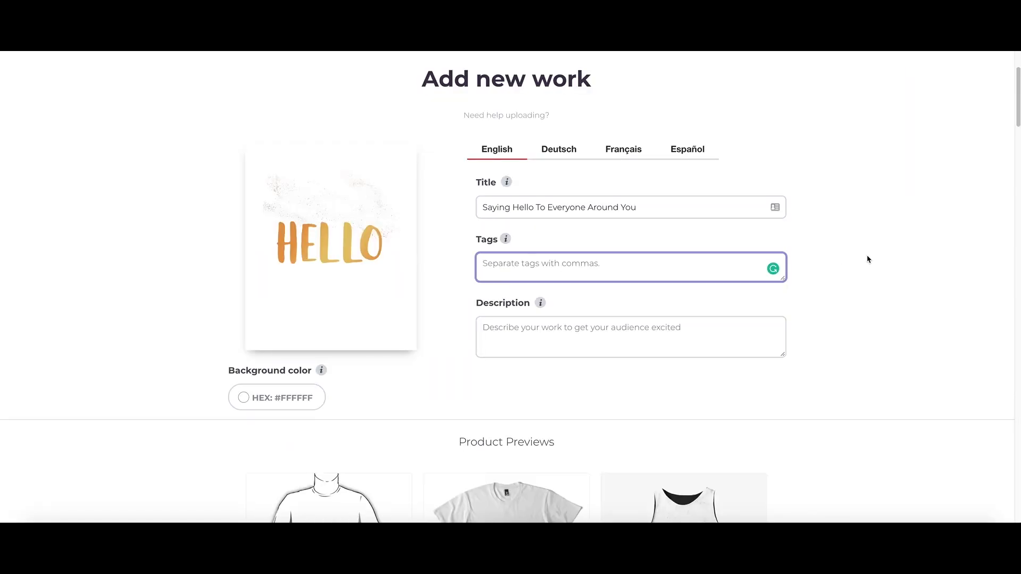
text(hello, hi g)
key(BackSpace)
text(, greetings)
mouse_move(506, 239)
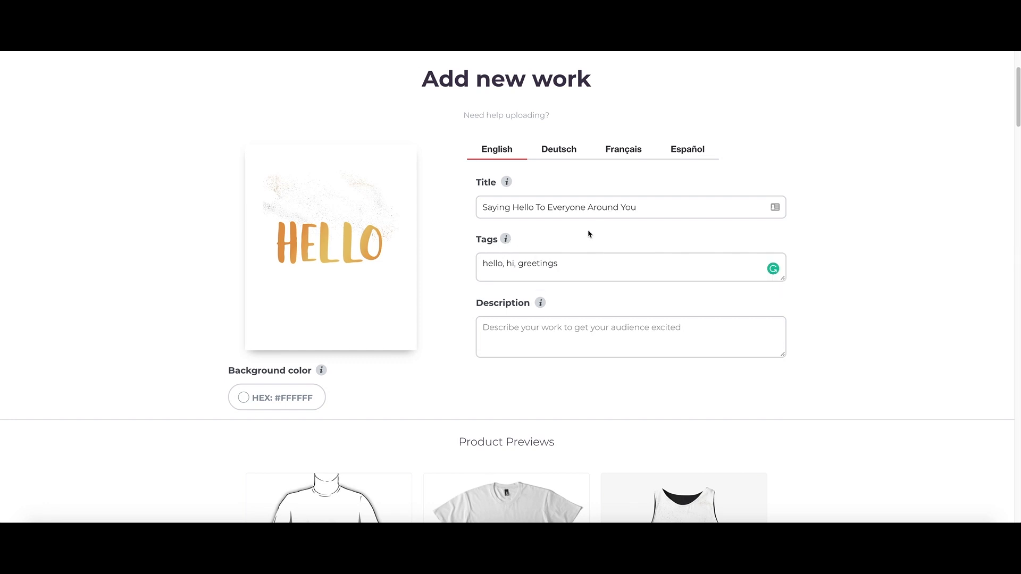
- Clear all the entered tags from the work
click(577, 268)
drag(560, 265, 424, 259)
key(BackSpace)
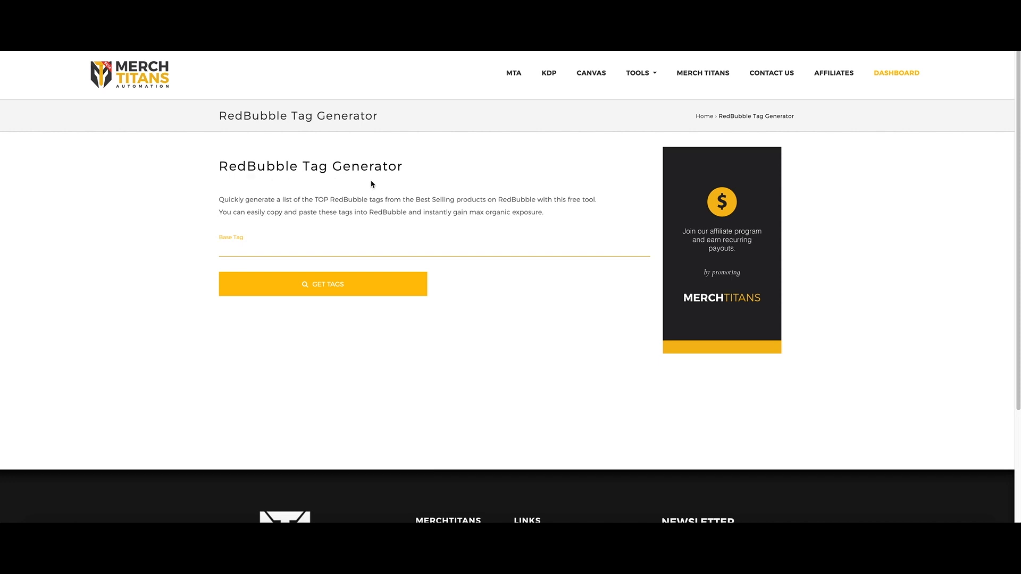
- Switch to the Merch Titans RedBubble Tag Generator and generate tags for the base tag "greeter"
text(greeter)
key(Return)
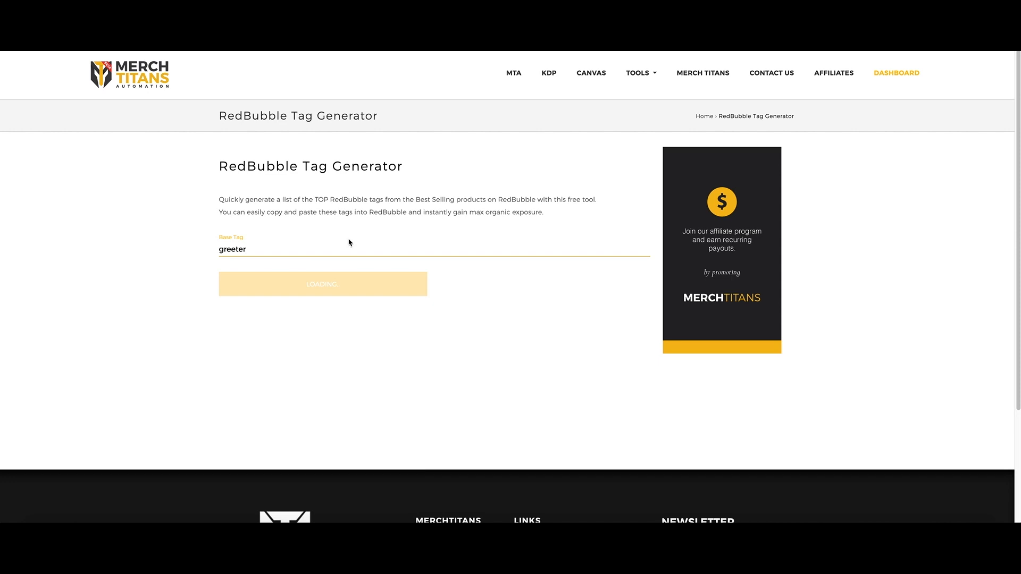
scroll(348, 241, down, 1)
scroll(177, 253, down, 1)
scroll(177, 253, down, 1)
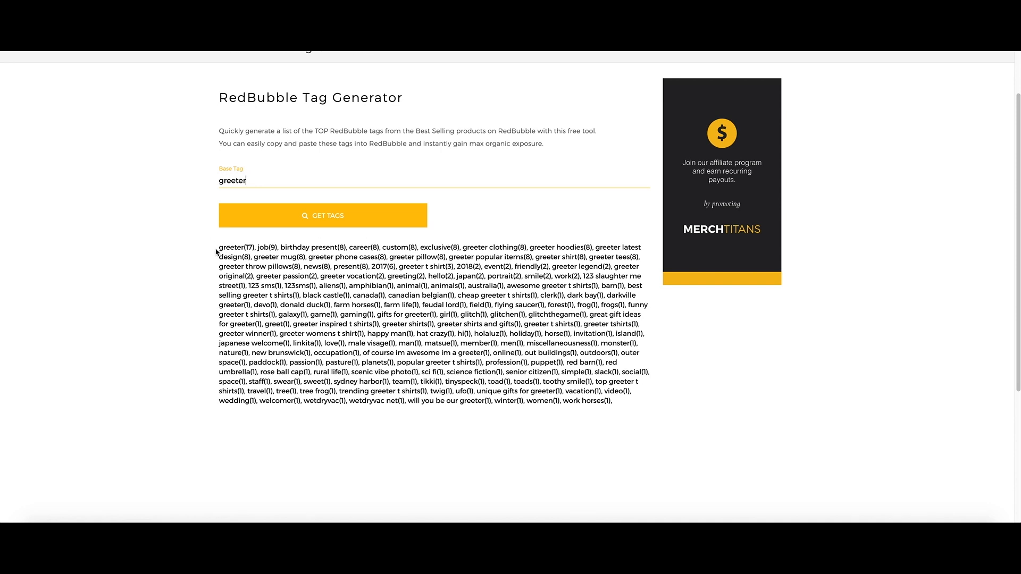
- Copy the first generated tags, from "greeter" through "greeter shirt", and paste them as the tags of the Redbubble work
drag(219, 249, 640, 257)
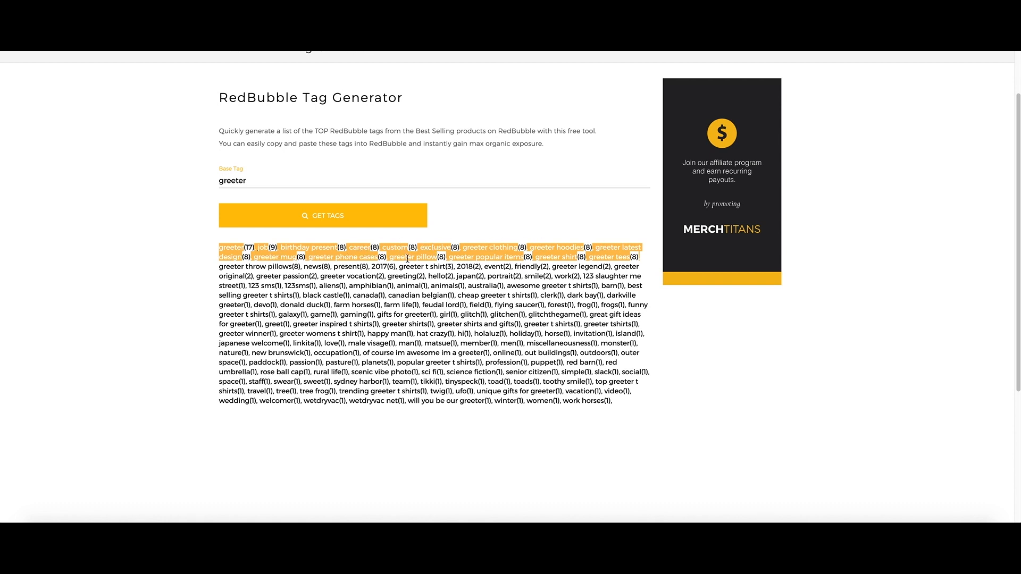
click(570, 258)
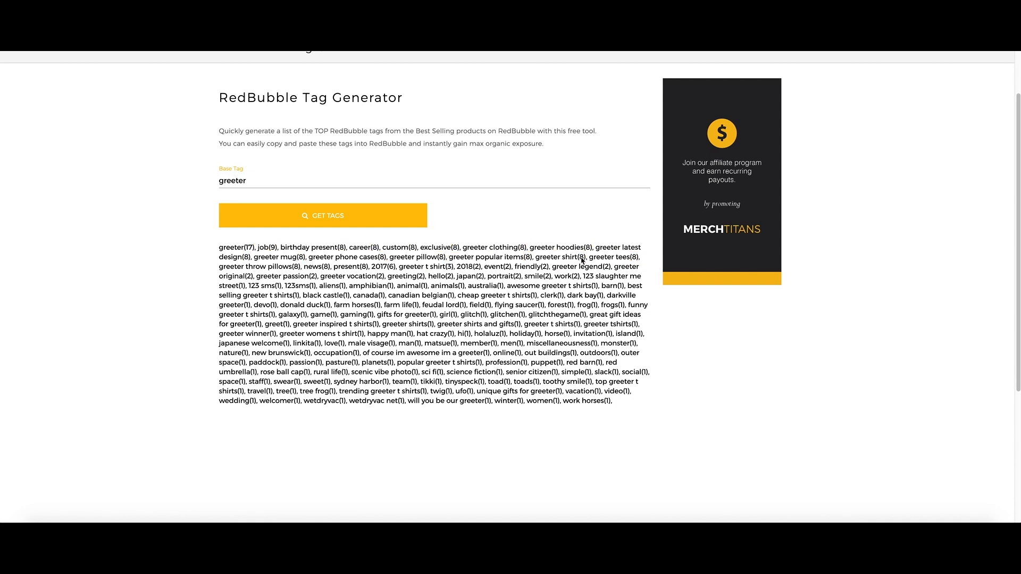
drag(577, 257, 208, 243)
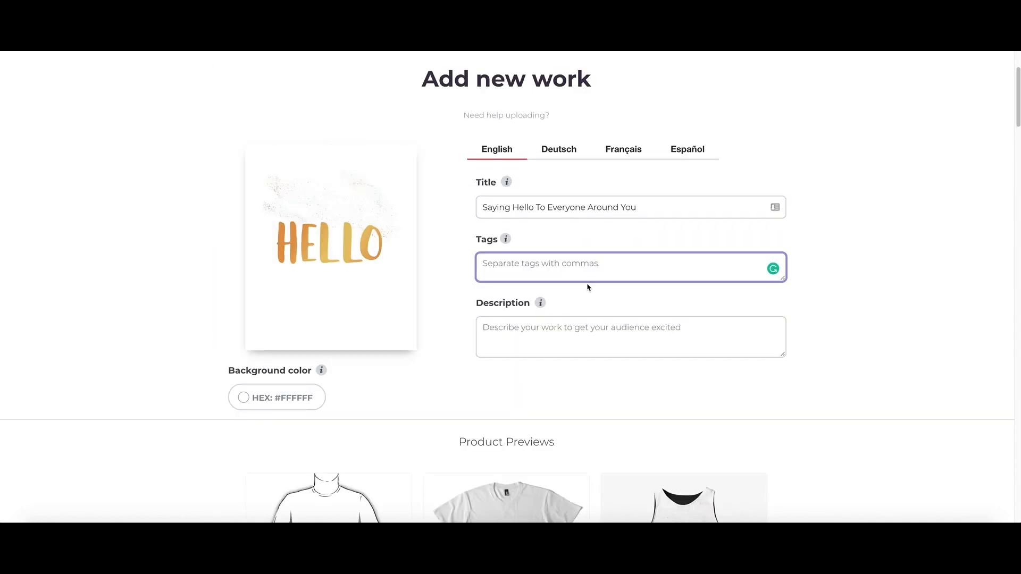
key(ctrl+v)
mouse_move(509, 243)
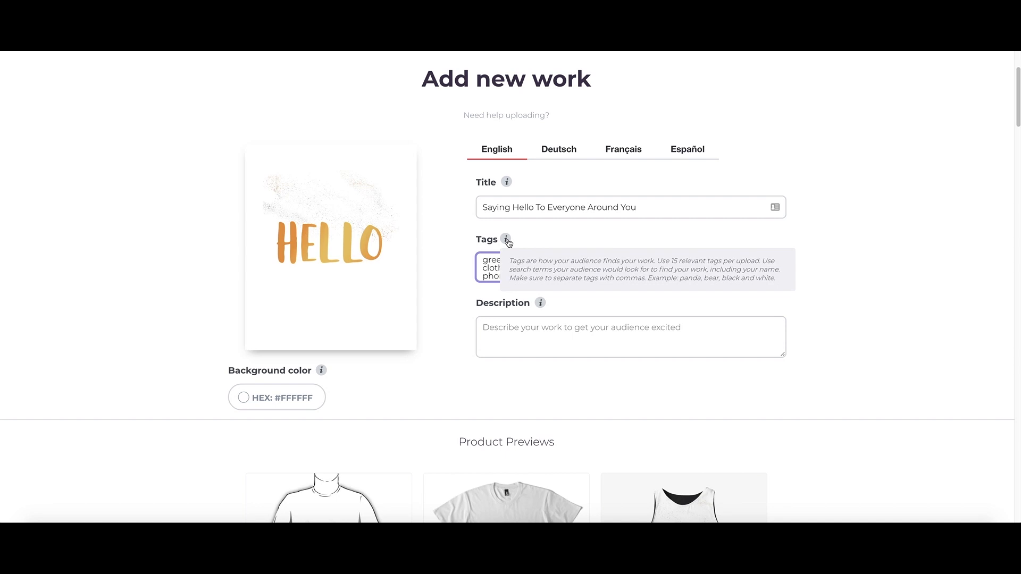
- Set the description to "Who doesn't love to say hello to their friends, family, and coworkers?"
click(608, 337)
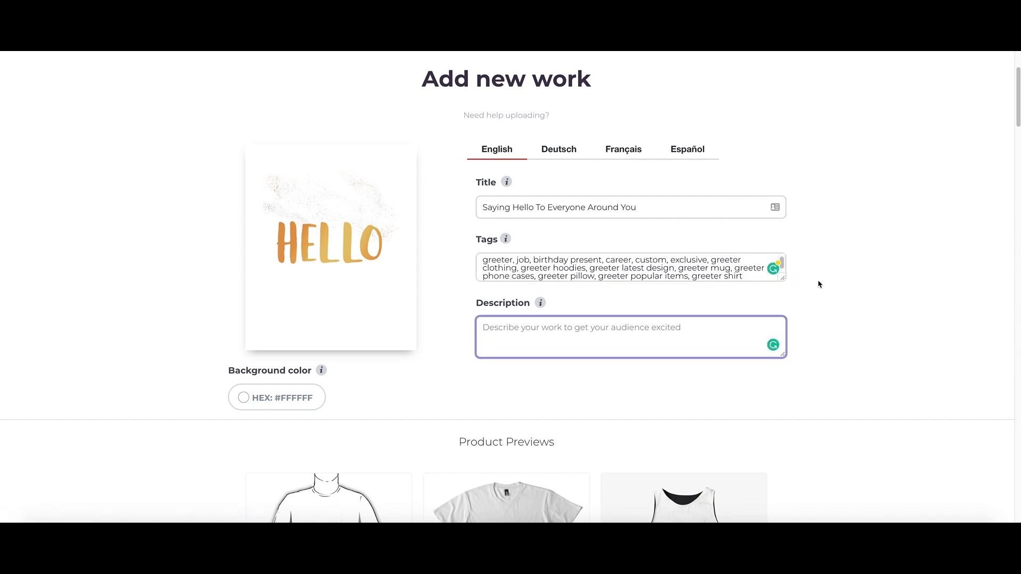
text(Who doesn't love to say hello to)
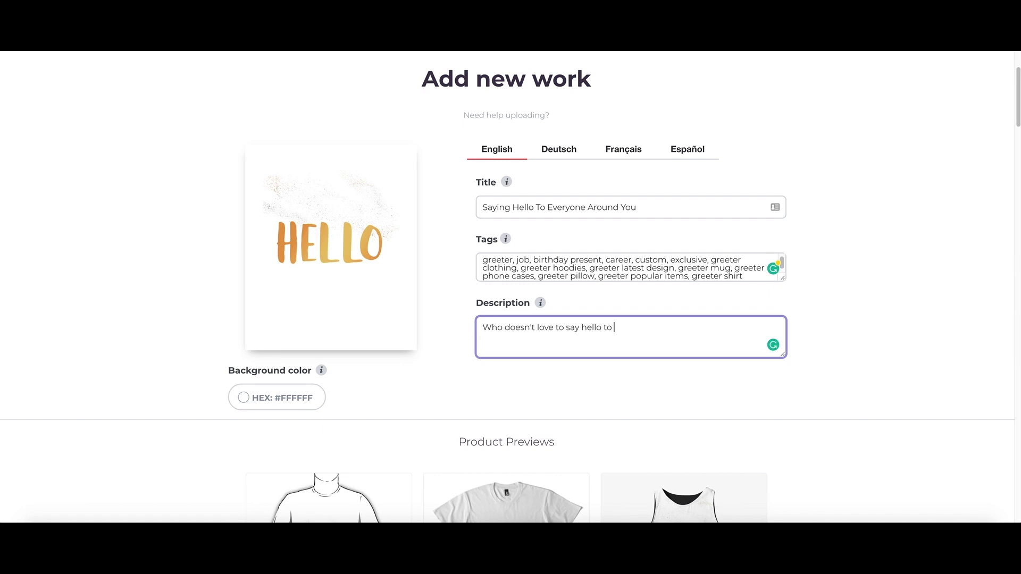
text( their friends, family, and coworkers.)
key(BackSpace)
text(?)
click(808, 244)
- Set the background color of the work to black, #000000
scroll(813, 242, down, 4)
scroll(826, 237, down, 1)
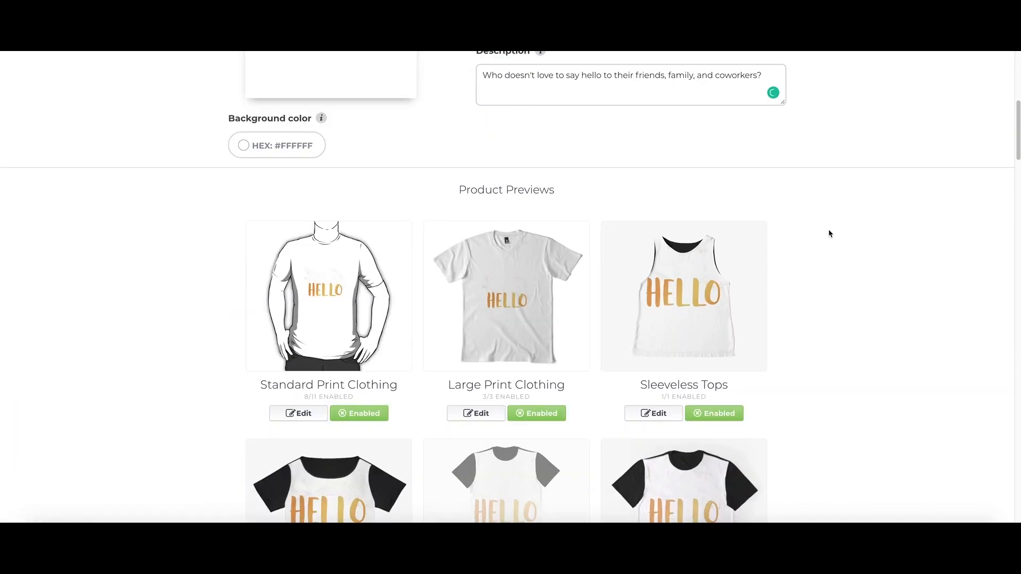
scroll(826, 236, up, 3)
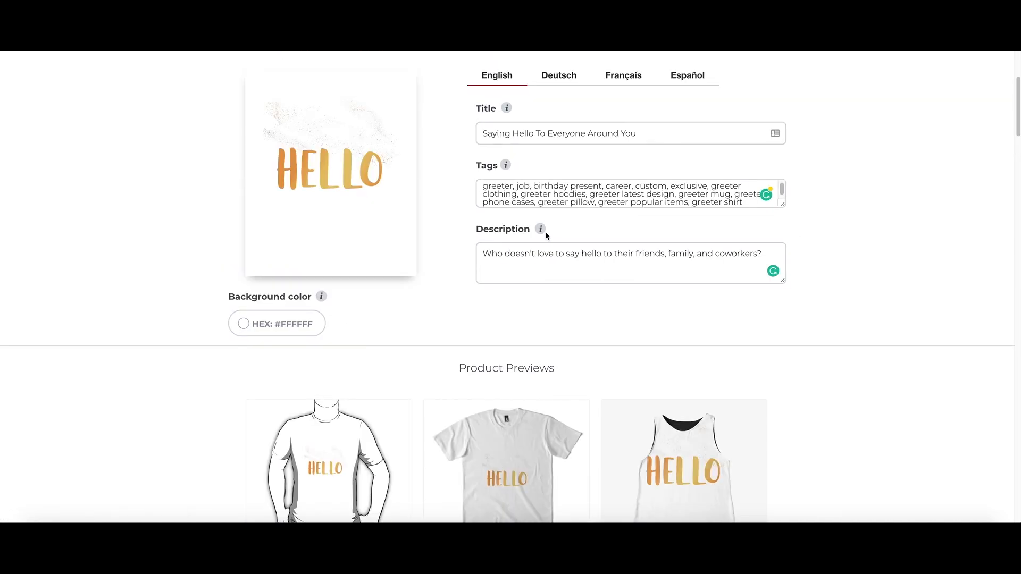
click(244, 326)
click(239, 415)
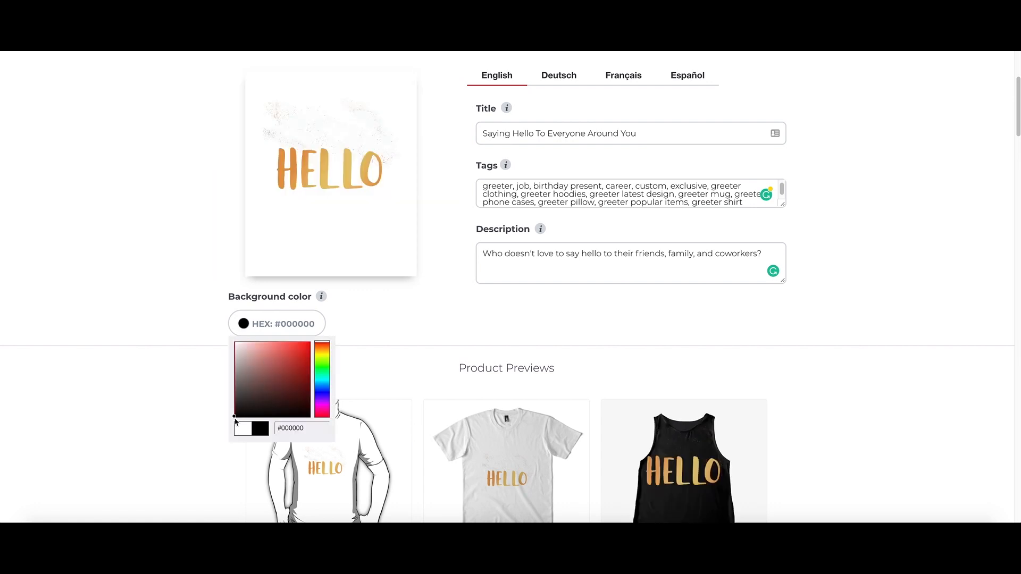
click(174, 356)
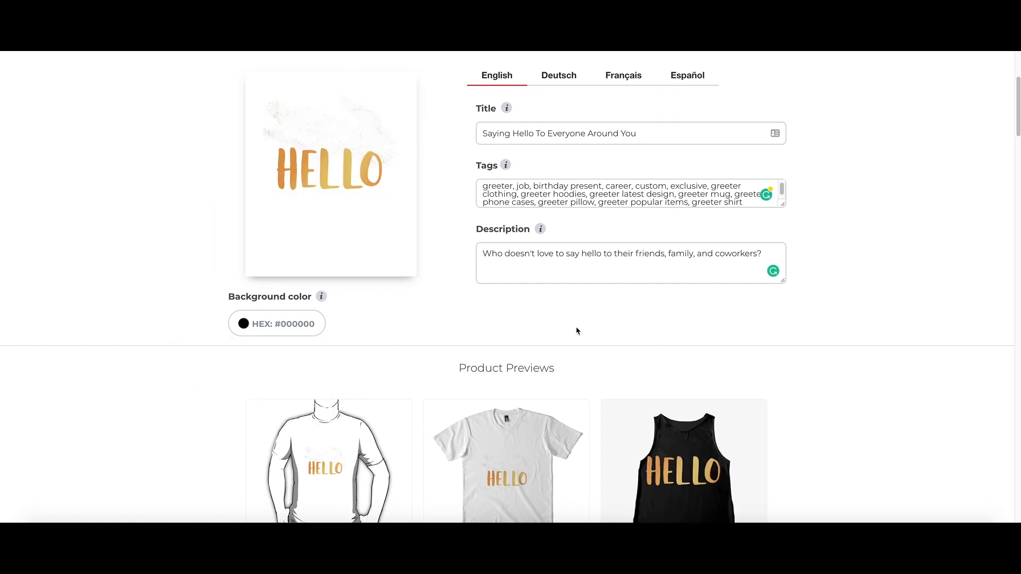
scroll(452, 332, down, 3)
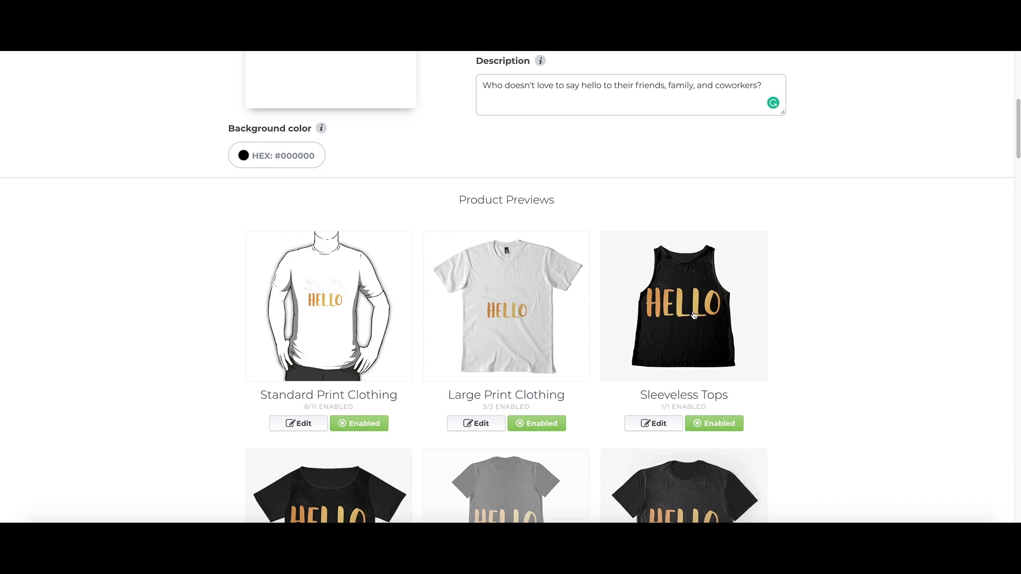
scroll(741, 304, down, 3)
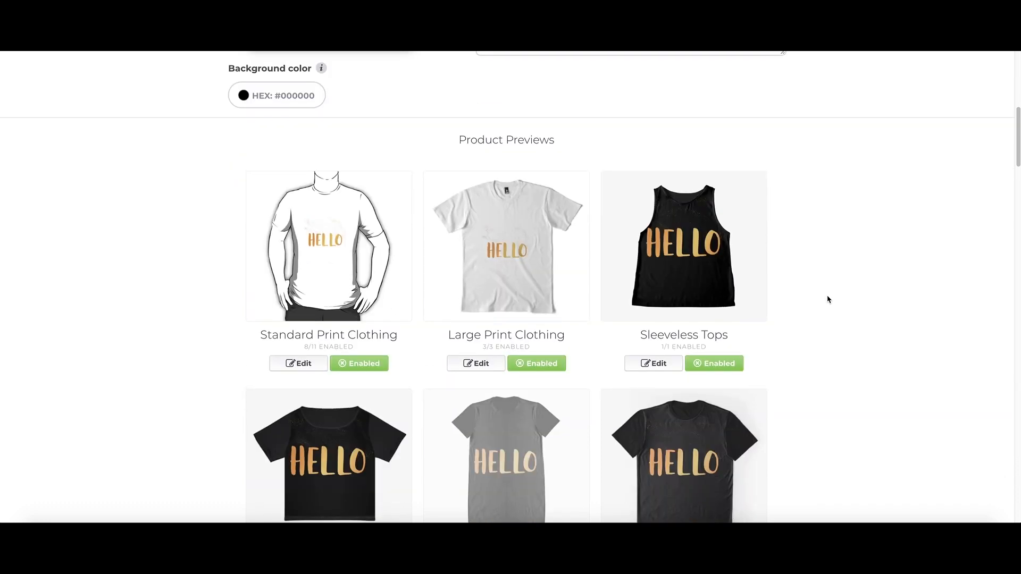
scroll(828, 301, up, 2)
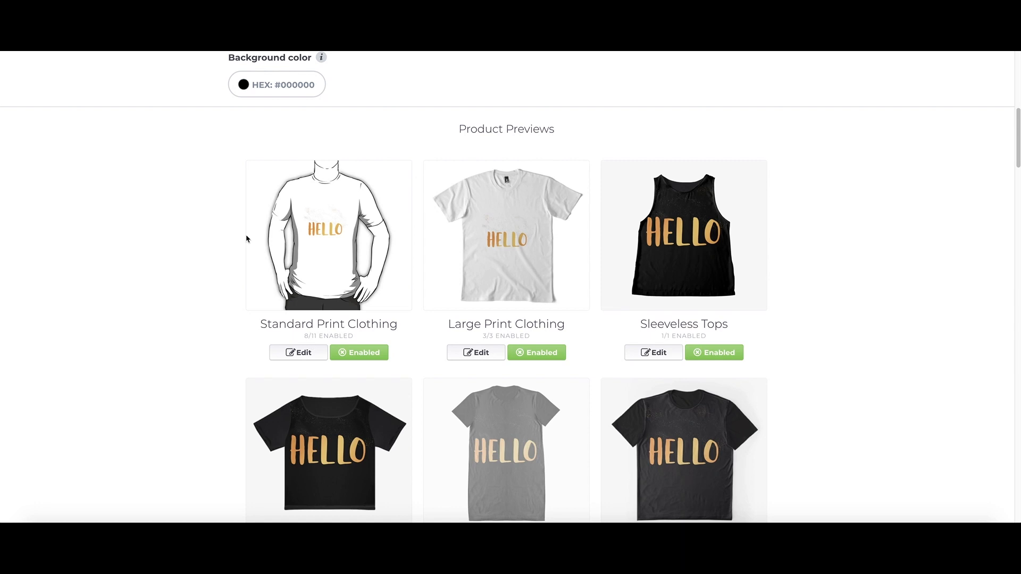
- For Standard Print Clothing, set the Slim Fit T-Shirt color to black and the design's size on product to 67%
click(316, 352)
scroll(797, 353, down, 3)
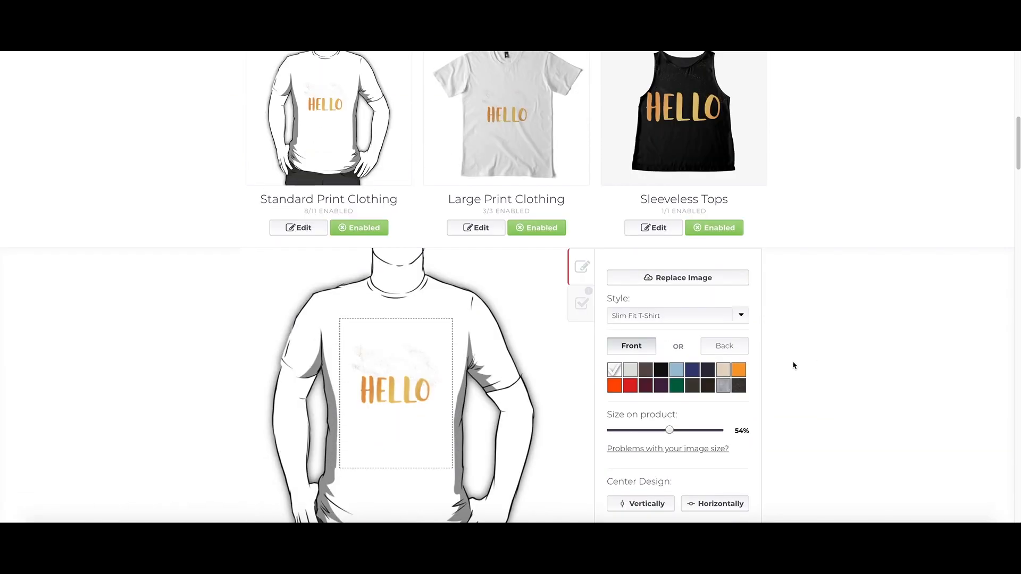
click(662, 372)
scroll(671, 394, down, 1)
drag(672, 414, 685, 414)
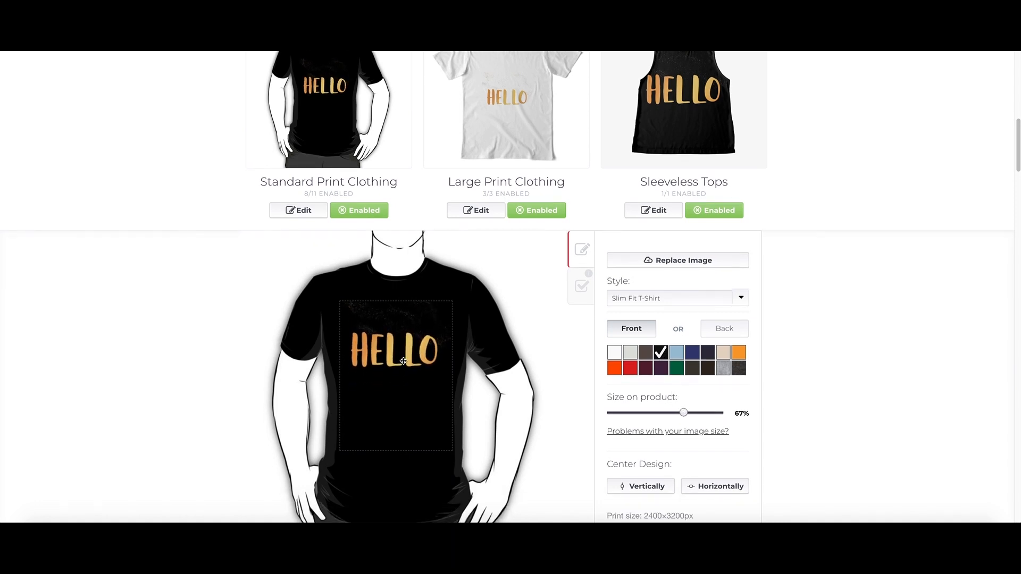
- Place the HELLO design in the upper part of the Slim Fit T-Shirt's print area and center it horizontally
click(691, 486)
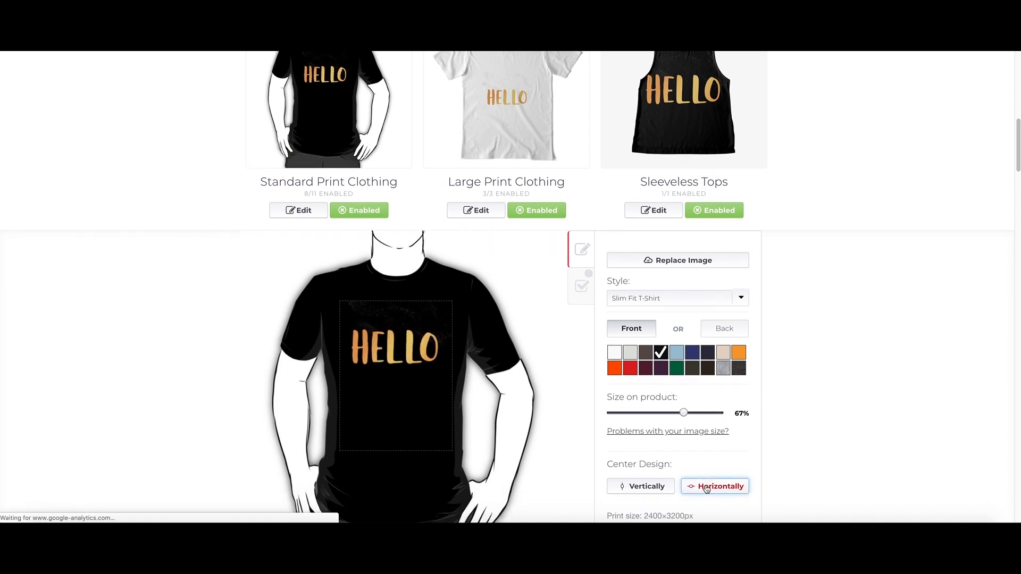
click(633, 486)
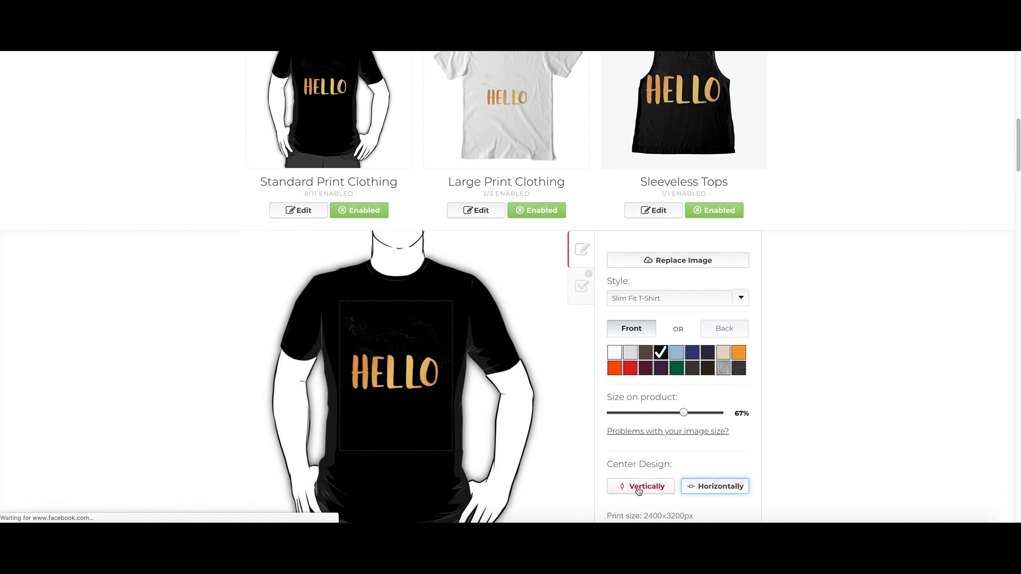
drag(402, 364, 405, 357)
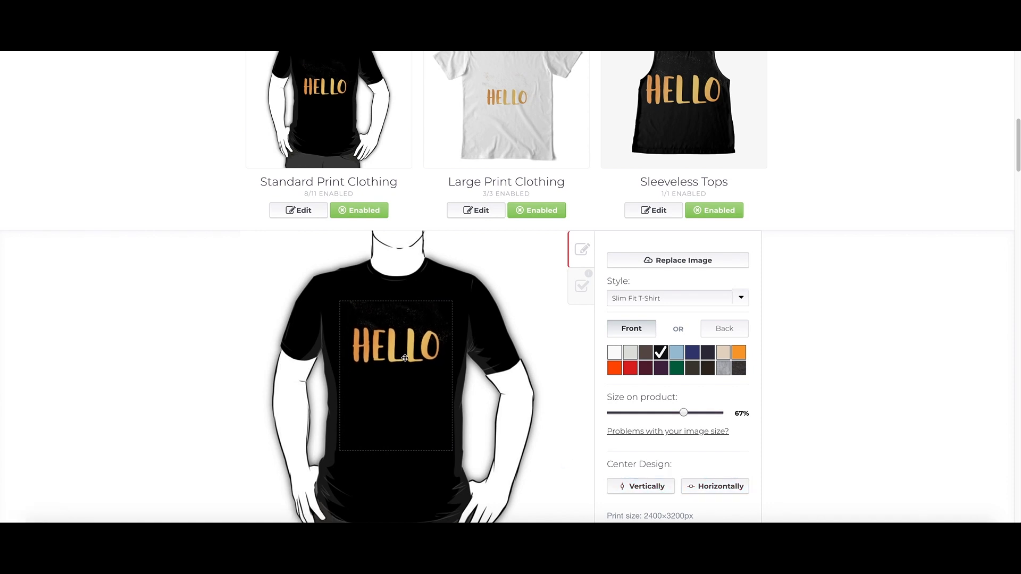
click(715, 494)
scroll(828, 432, down, 1)
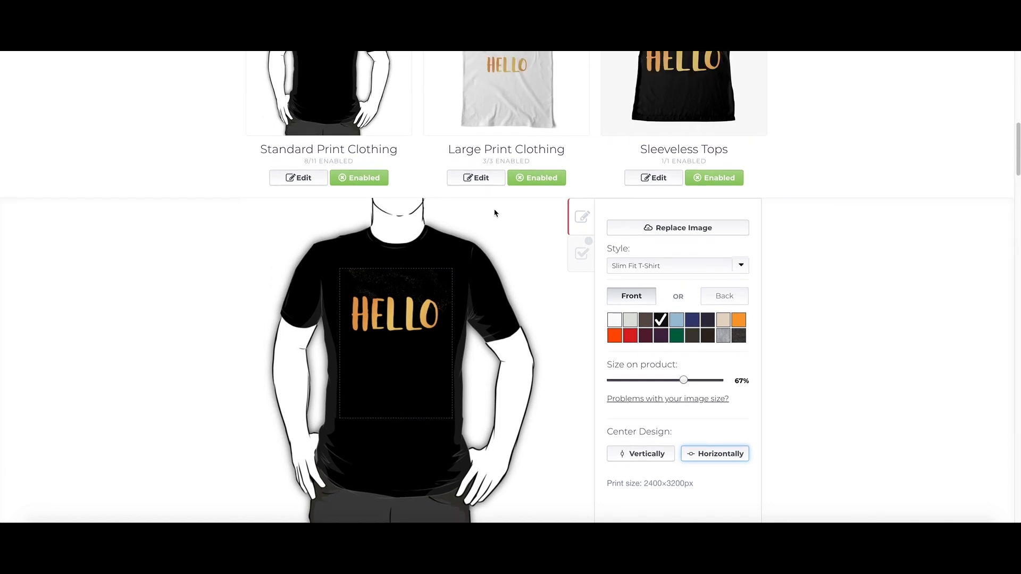
- Make all remaining Standard Print Clothing items available for sale, including Kids Clothes, Toddler Pullover Hoodie and Kids Pullover Hoodie
click(585, 258)
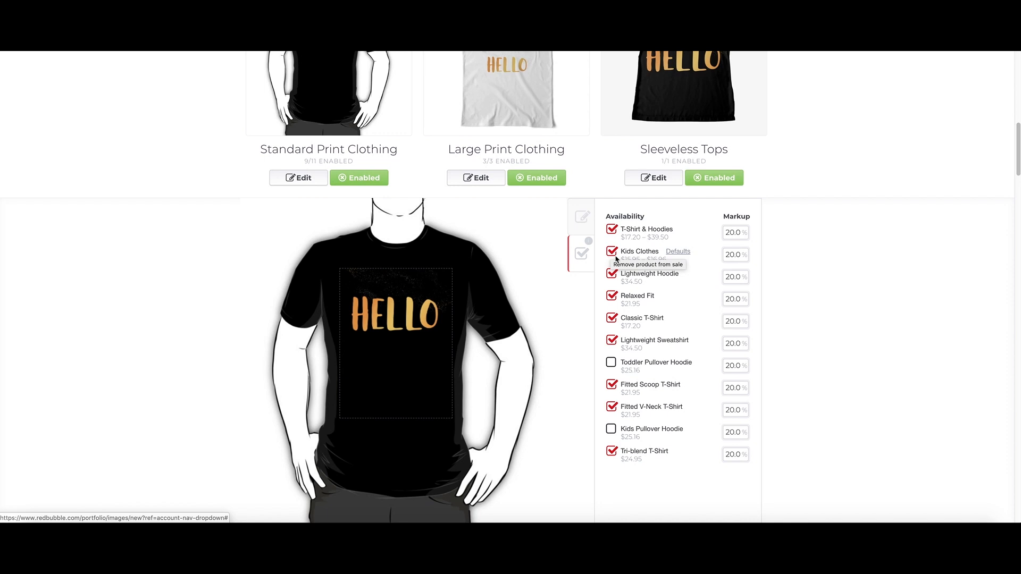
click(612, 365)
click(612, 431)
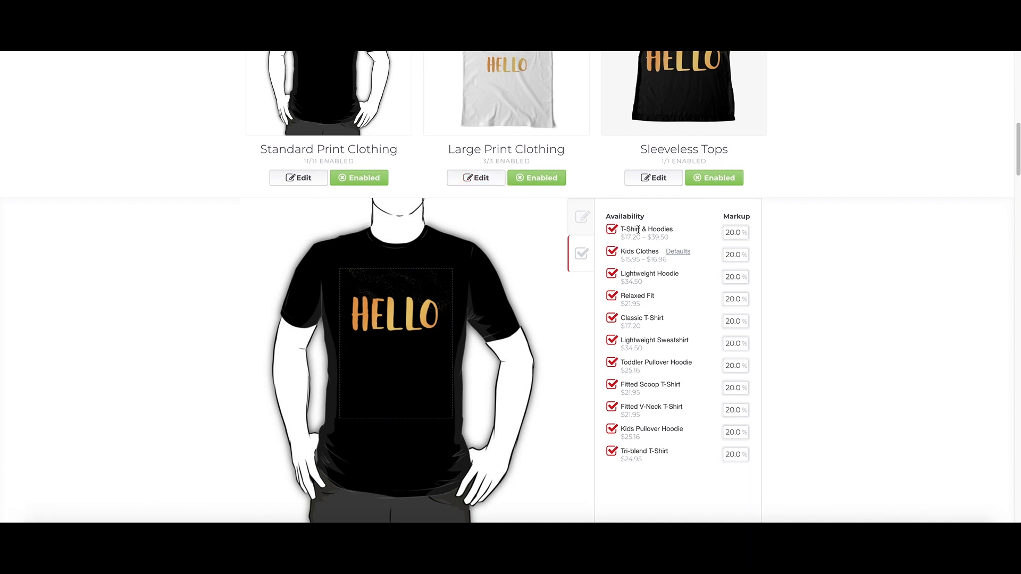
click(611, 297)
click(612, 298)
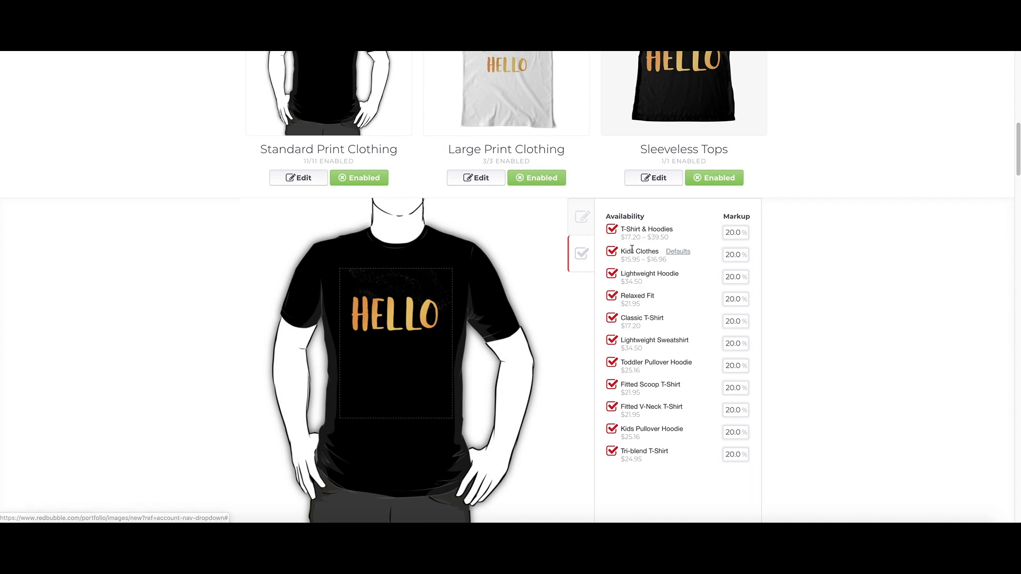
- For Large Print Clothing, move the HELLO design up to the shirt's chest and scale the image to 77%
click(493, 181)
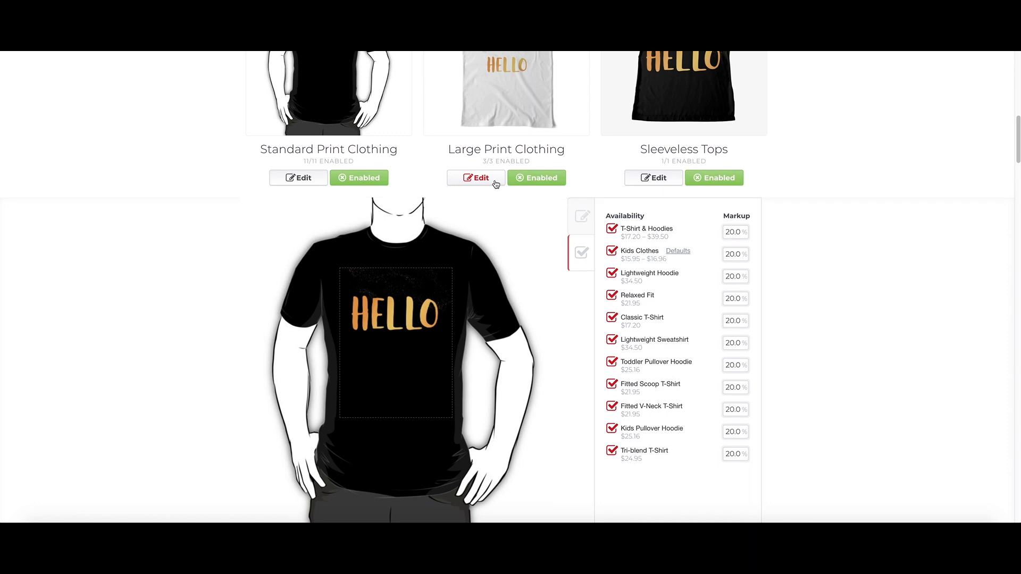
scroll(556, 279, down, 1)
click(654, 405)
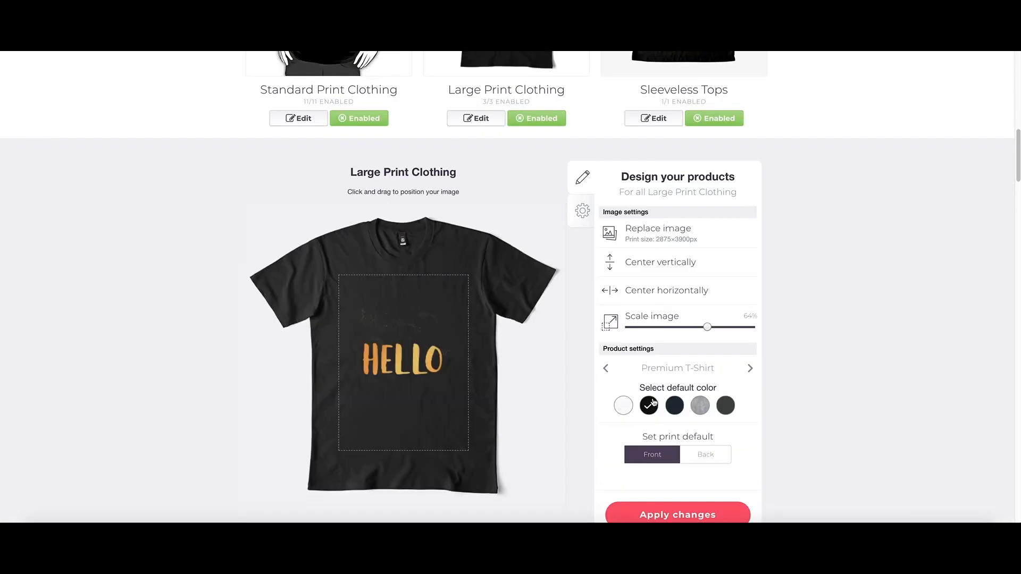
drag(363, 340, 363, 298)
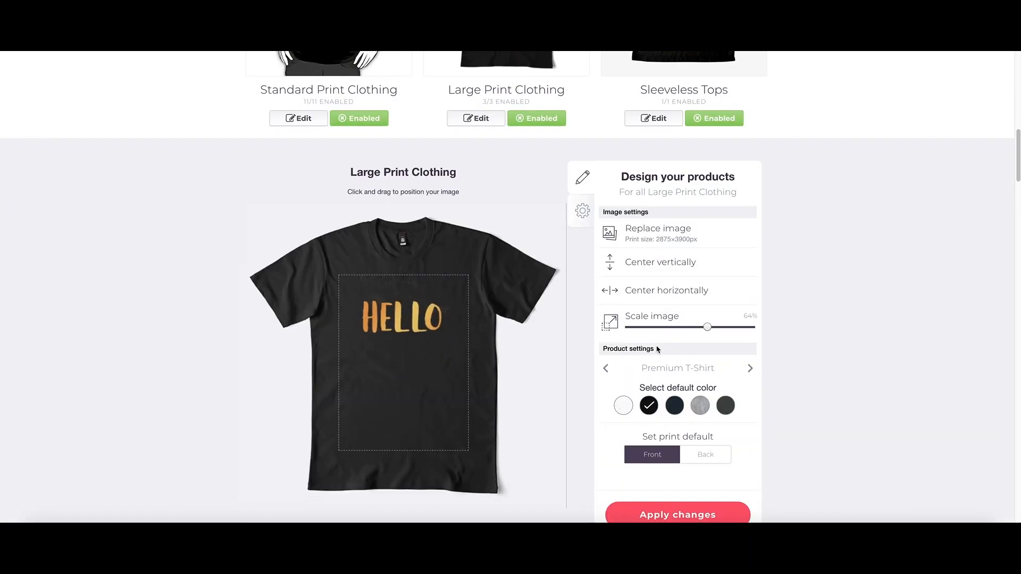
drag(707, 327, 723, 327)
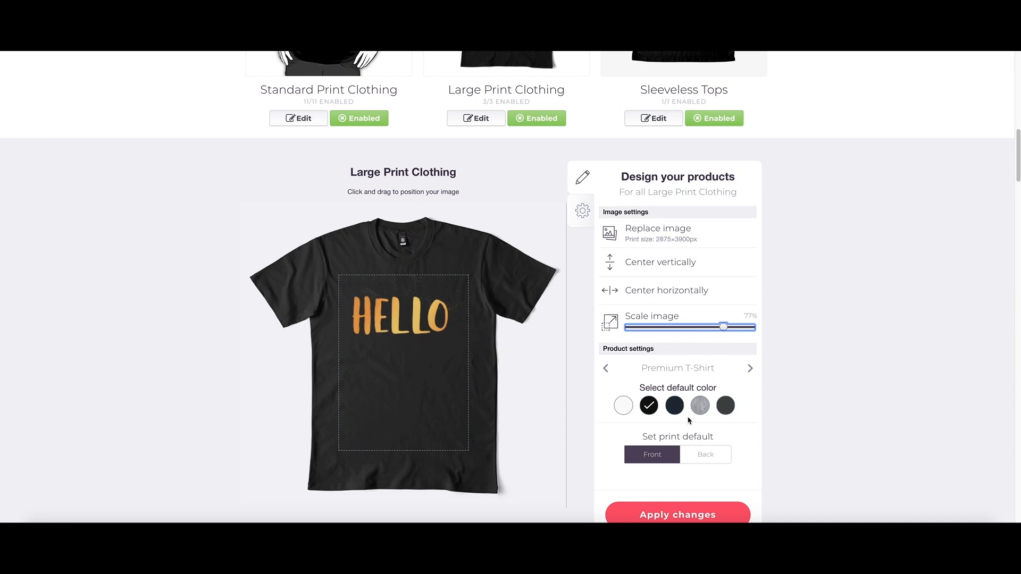
- Set the Premium T-Shirt's default color to dark navy, nudge the design up and center it horizontally, applying the changes
click(676, 405)
drag(386, 317, 389, 312)
click(665, 295)
scroll(669, 327, down, 2)
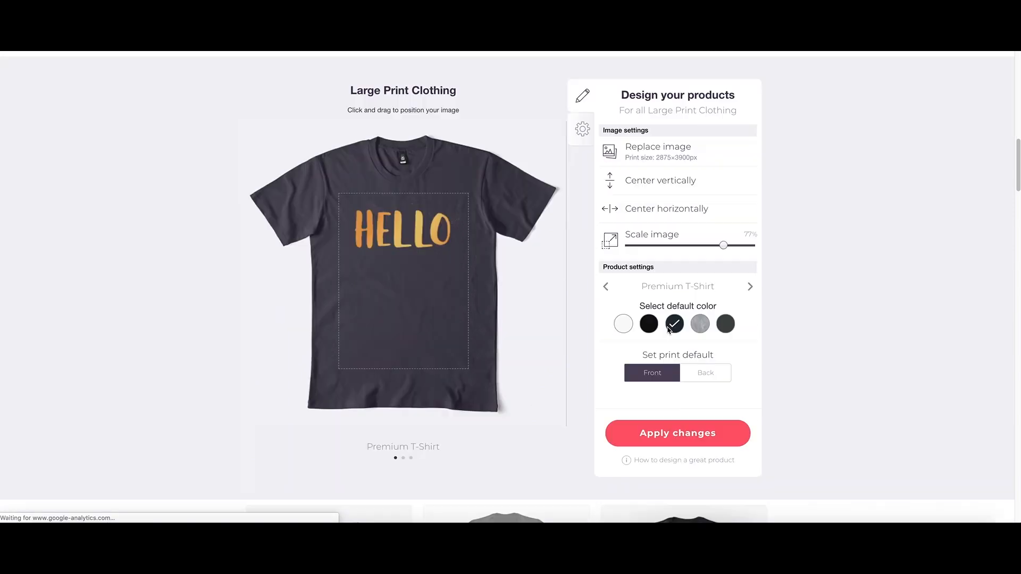
click(678, 433)
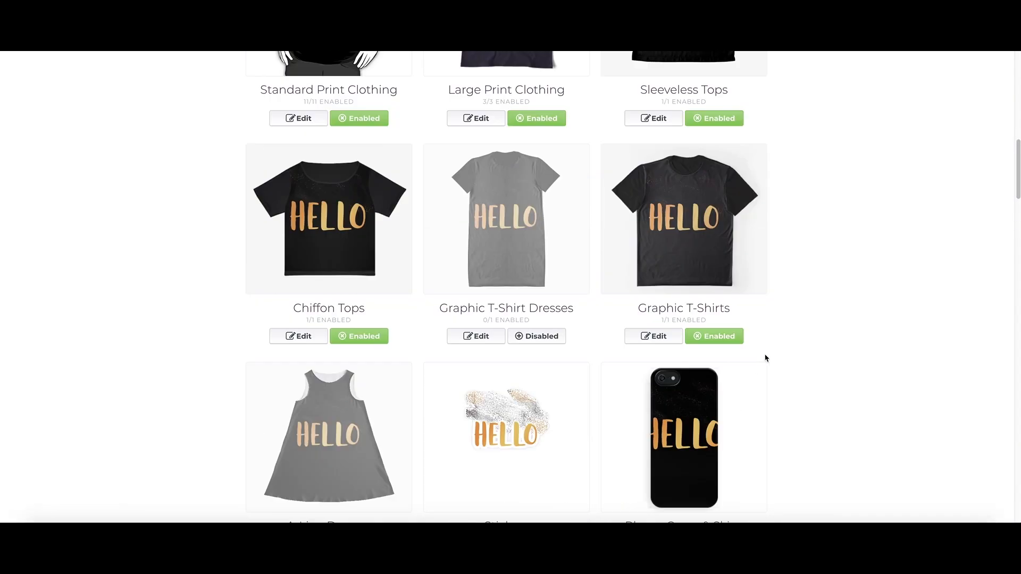
- Reduce the design's size on Sleeveless Tops and center it horizontally and vertically, applying the changes
scroll(766, 358, up, 3)
click(653, 261)
scroll(674, 319, down, 2)
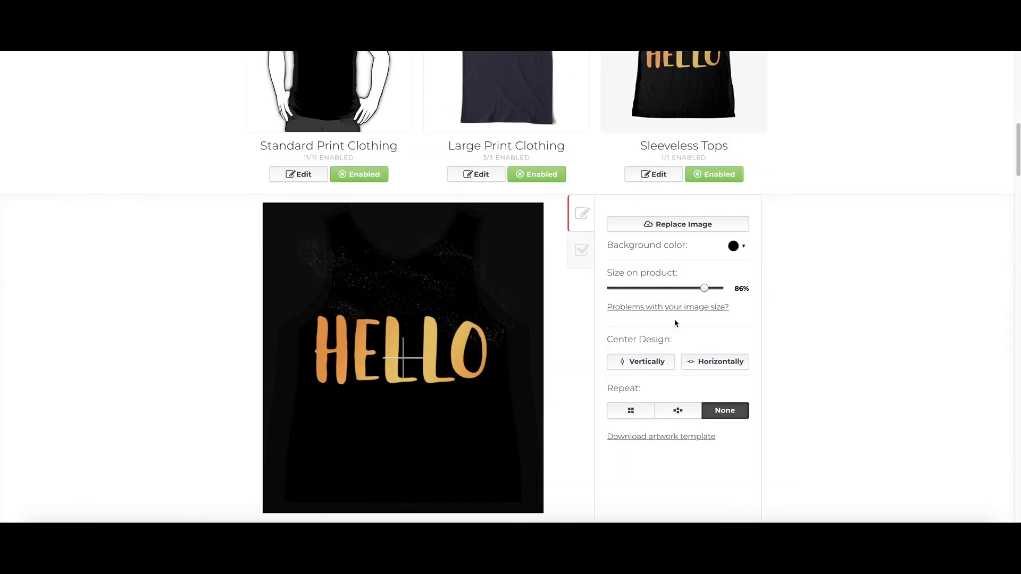
click(675, 289)
click(706, 362)
click(631, 362)
scroll(631, 361, down, 4)
click(660, 408)
- Set the design's size on Chiffon Tops to 57% and center it vertically, applying the changes
scroll(338, 365, up, 5)
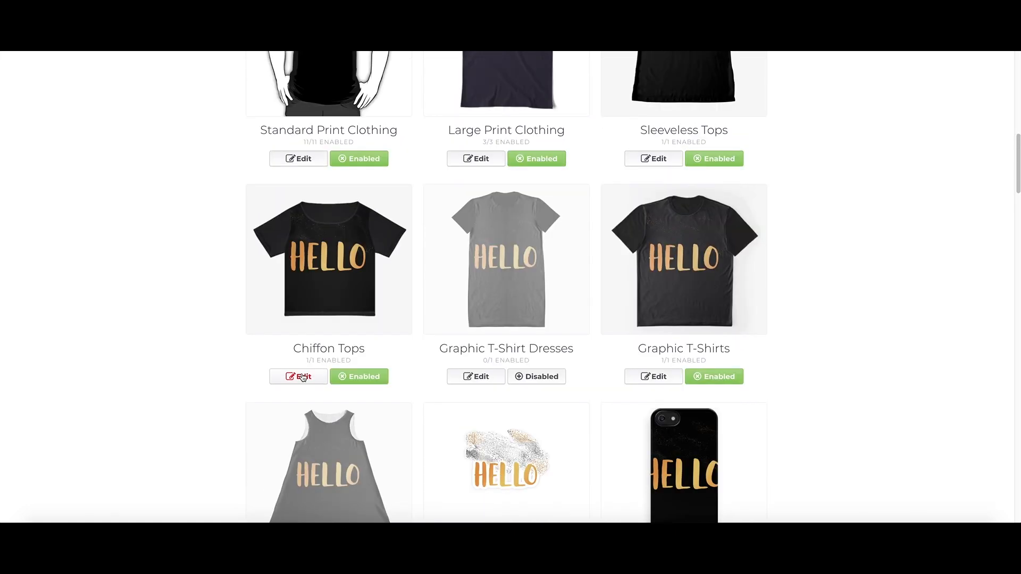
click(302, 377)
scroll(683, 381, down, 2)
drag(687, 394, 673, 393)
click(661, 466)
scroll(672, 442, down, 1)
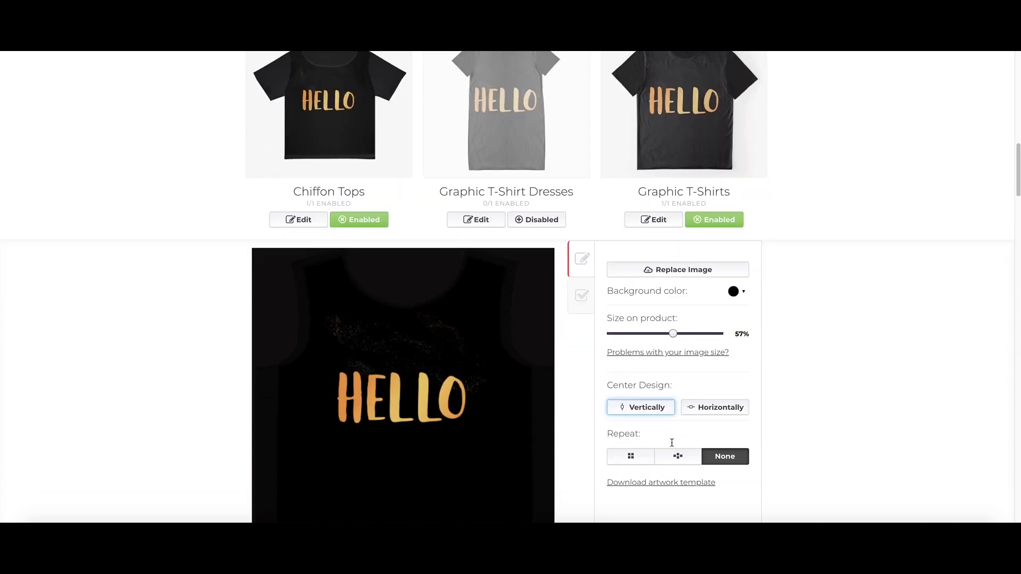
scroll(672, 477, down, 4)
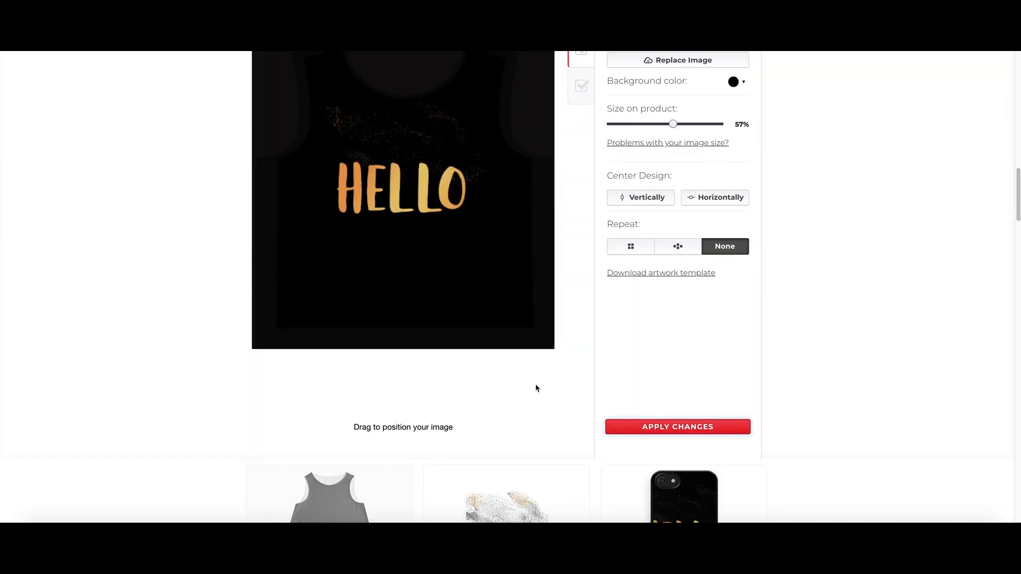
scroll(531, 387, up, 5)
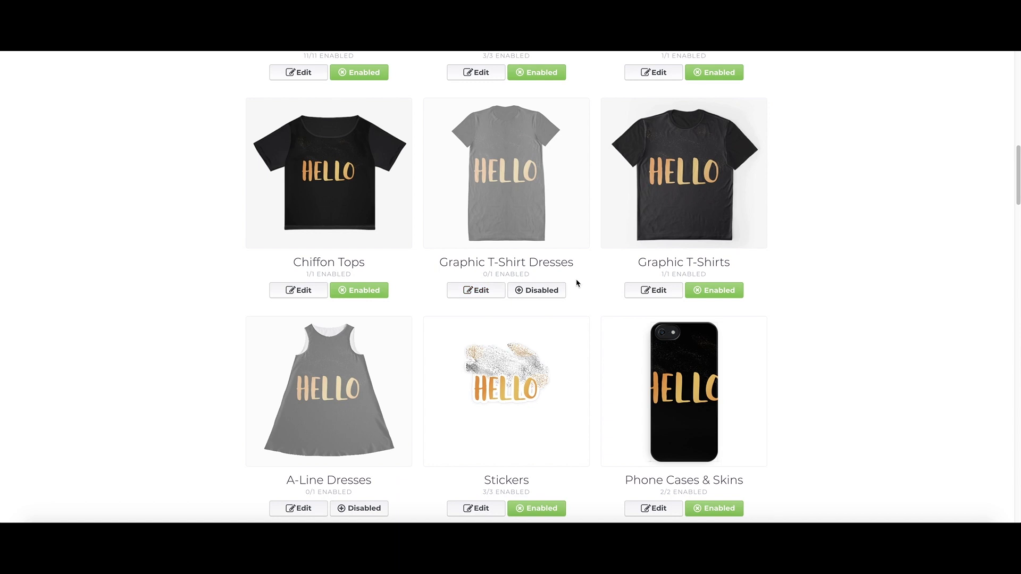
- Enable Graphic T-Shirt Dresses, set the design's size to 64% and place it above the center mark
click(529, 297)
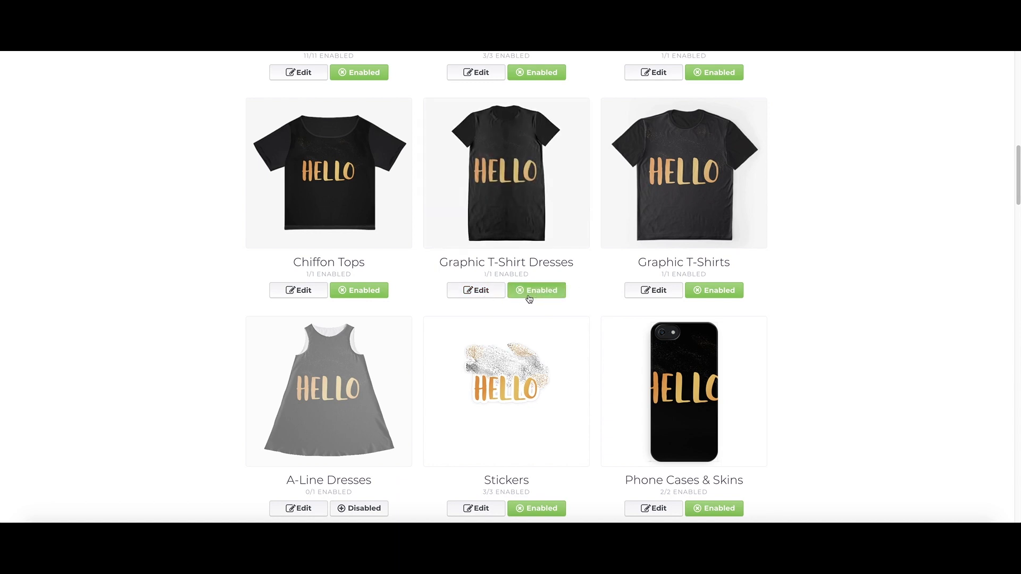
click(474, 290)
scroll(673, 352, down, 1)
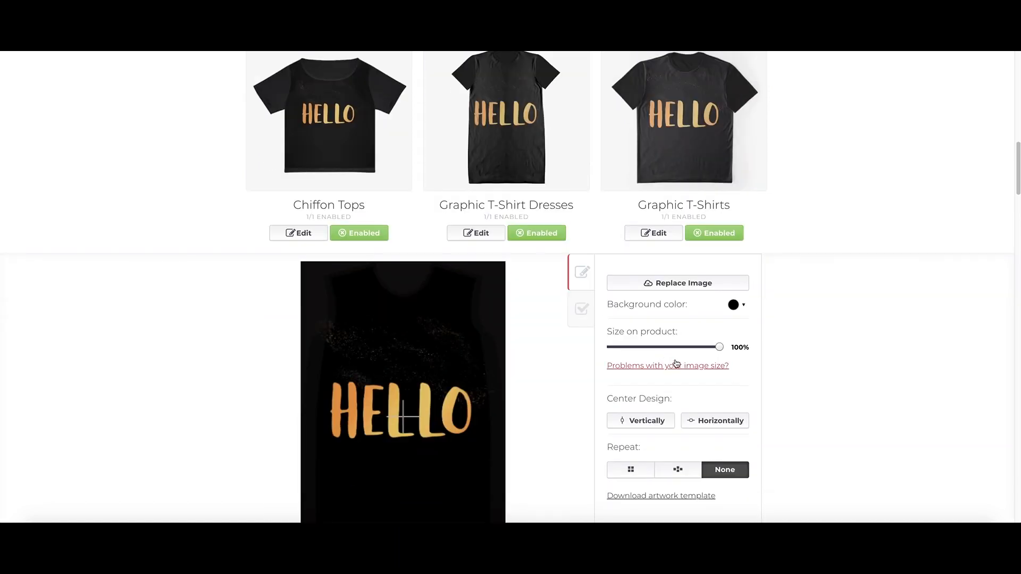
drag(389, 406, 395, 377)
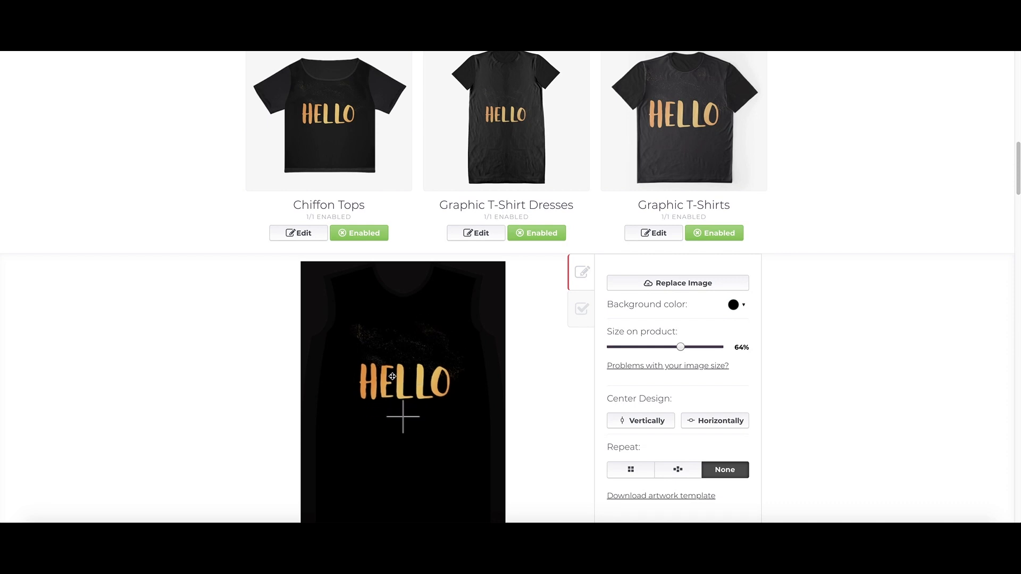
- Center the design horizontally on Graphic T-Shirt Dresses and apply the changes
click(716, 421)
scroll(715, 420, down, 3)
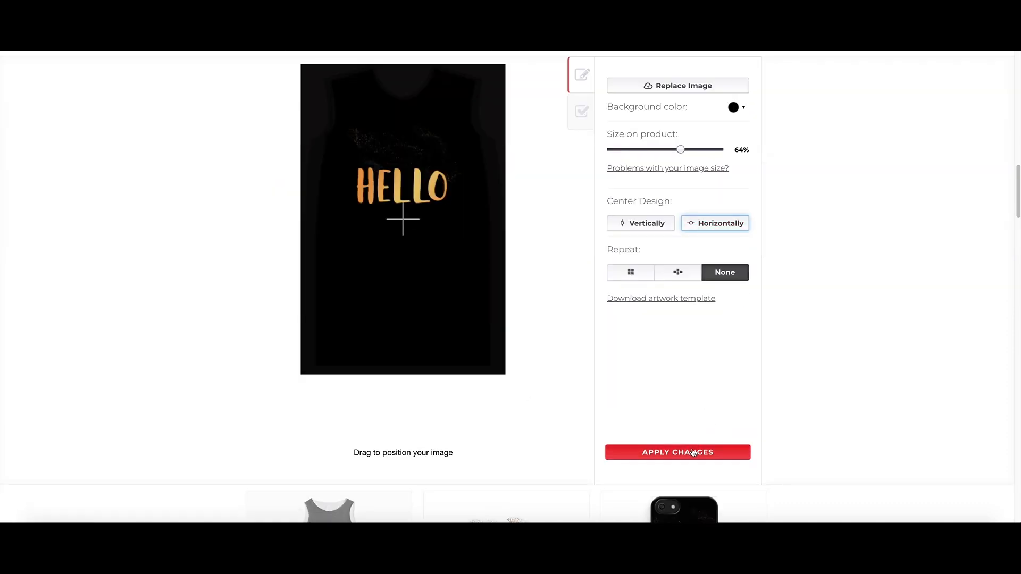
click(691, 451)
- Set the design's size on Graphic T-Shirts to 56% and position it on the shirt's chest
scroll(807, 378, up, 5)
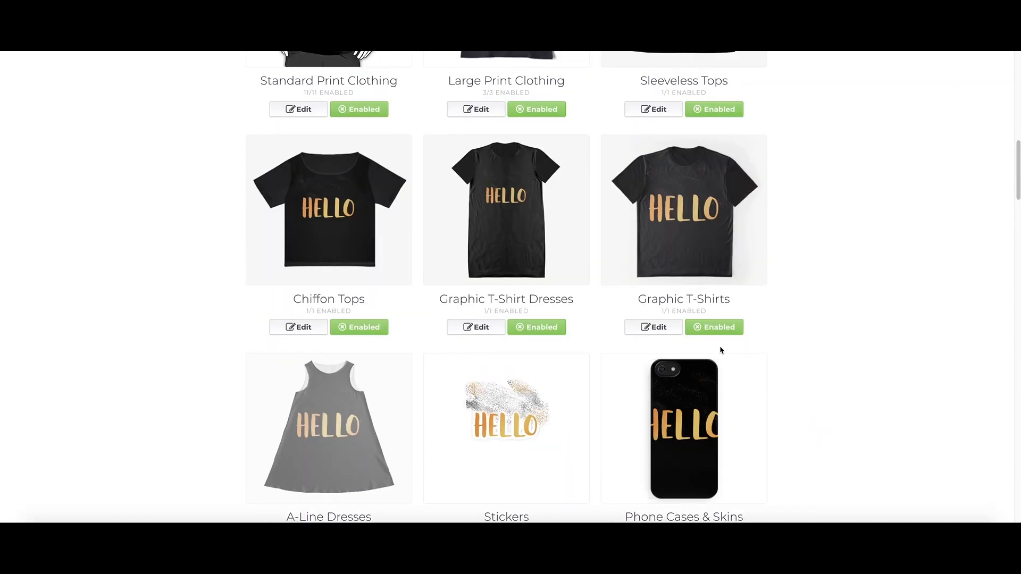
click(667, 328)
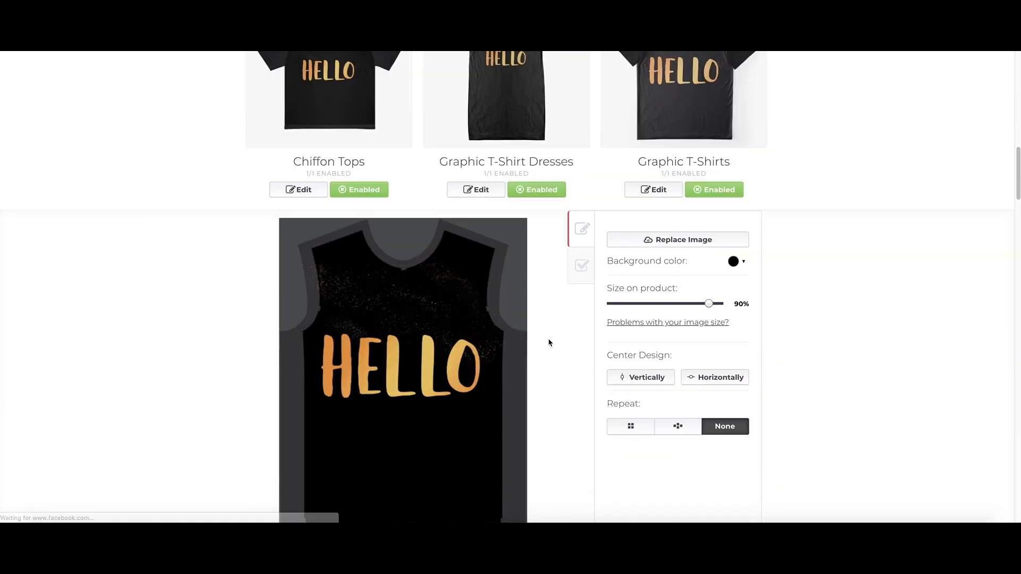
drag(709, 304, 671, 304)
drag(421, 367, 423, 433)
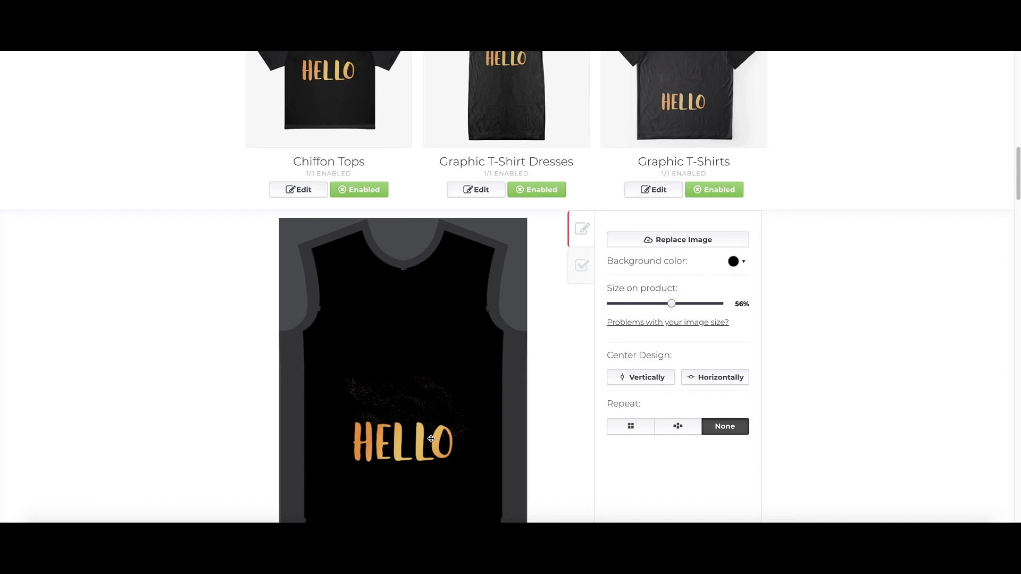
drag(427, 434, 547, 350)
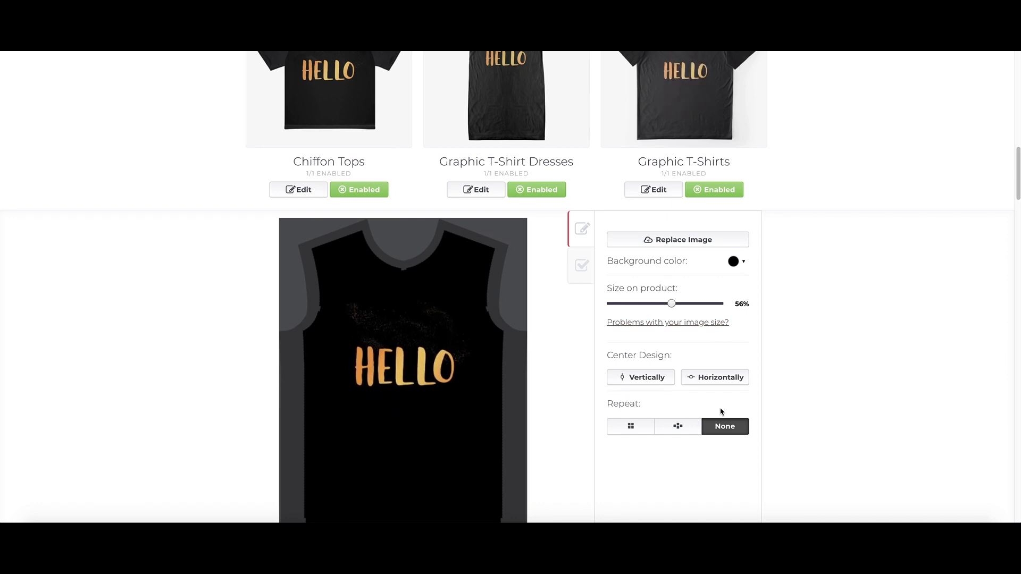
- Center the design horizontally on Graphic T-Shirts and apply the changes
click(720, 378)
scroll(712, 386, down, 4)
click(692, 407)
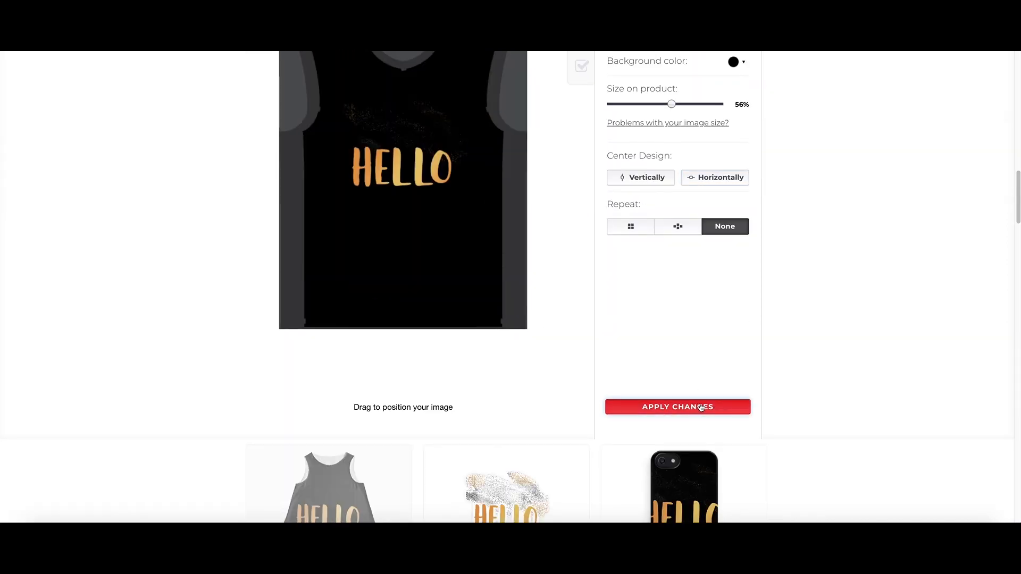
- Enable A-Line Dresses and open its design settings for editing
scroll(404, 364, up, 4)
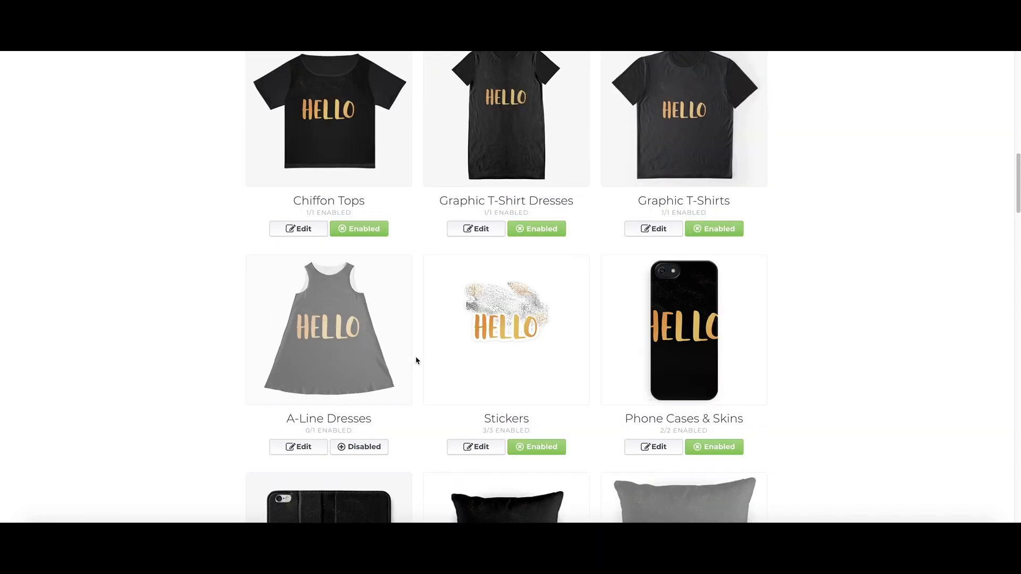
scroll(418, 357, down, 1)
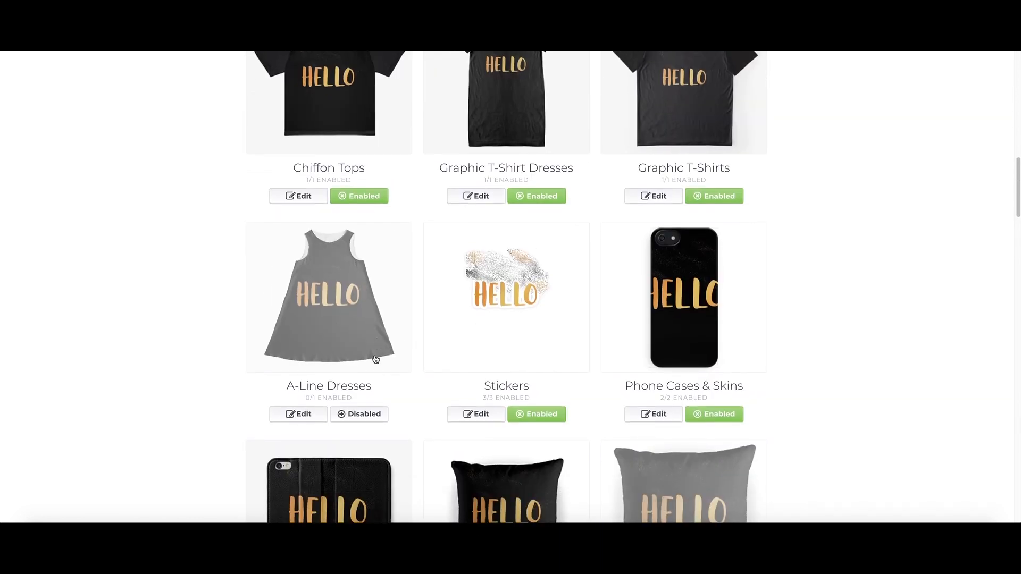
click(359, 414)
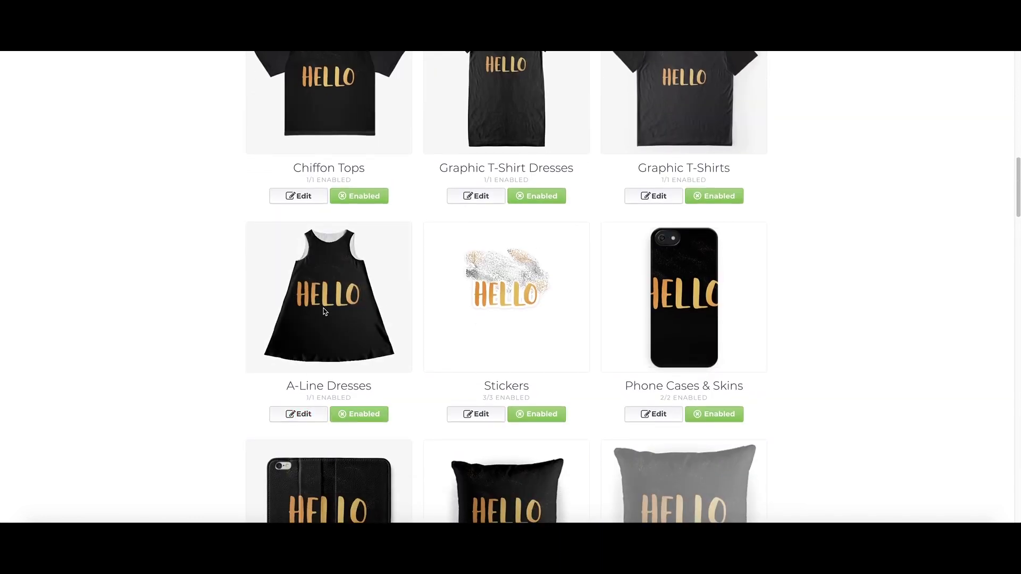
click(296, 413)
scroll(563, 372, down, 3)
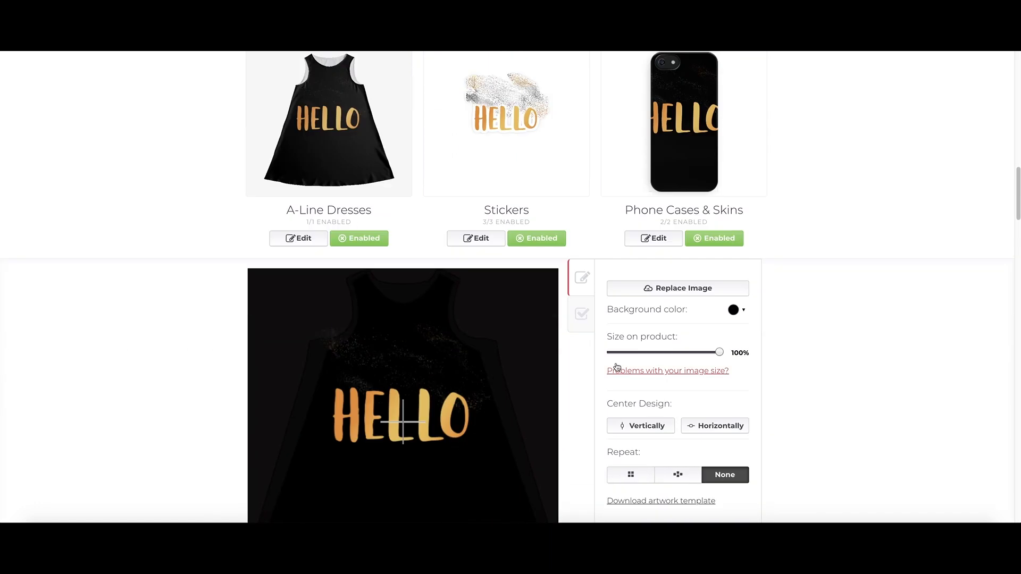
scroll(596, 353, down, 1)
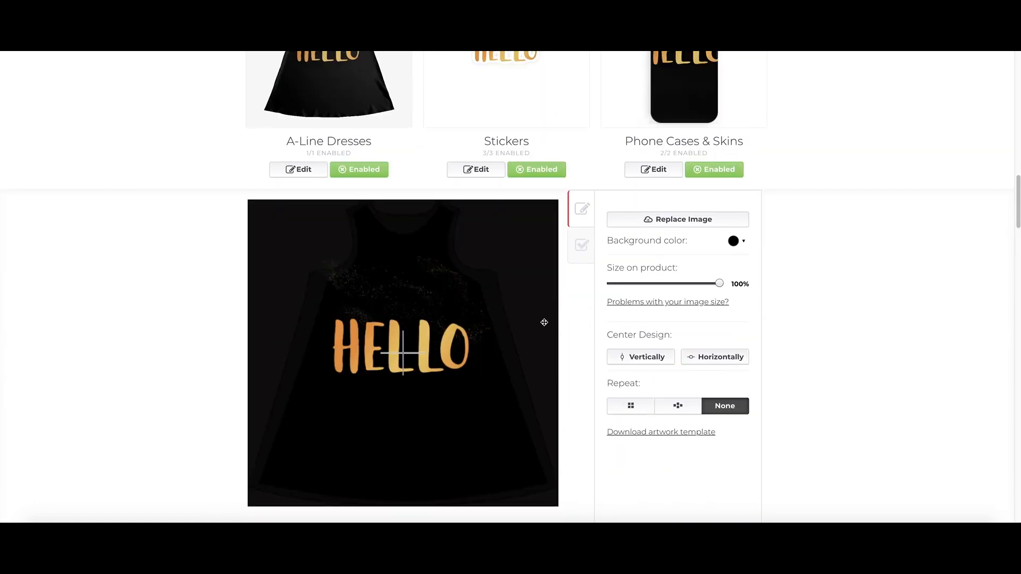
scroll(583, 341, up, 1)
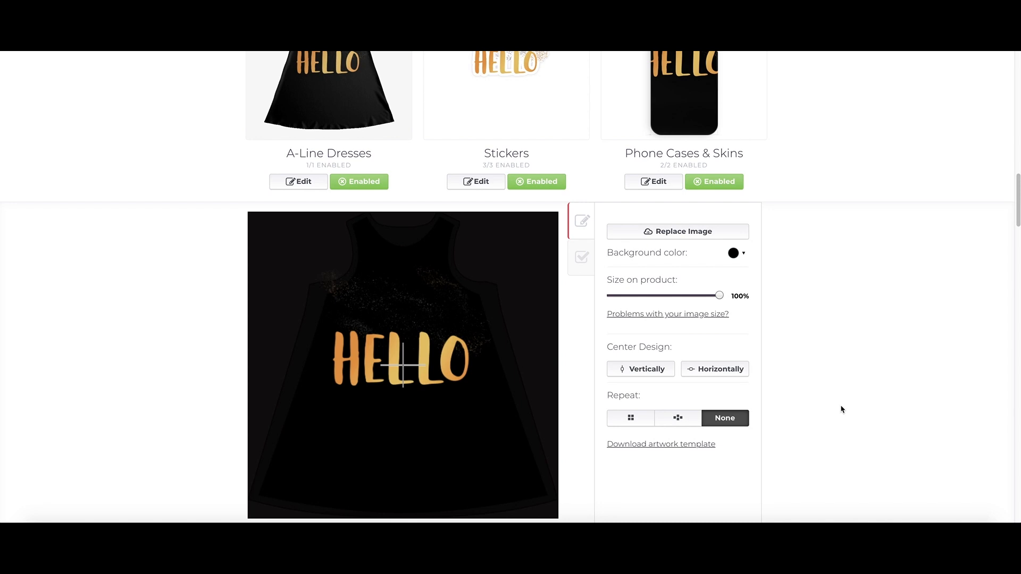
- Repeat the design in a regular grid on A-Line Dresses at 13% size and apply the changes
scroll(841, 409, down, 1)
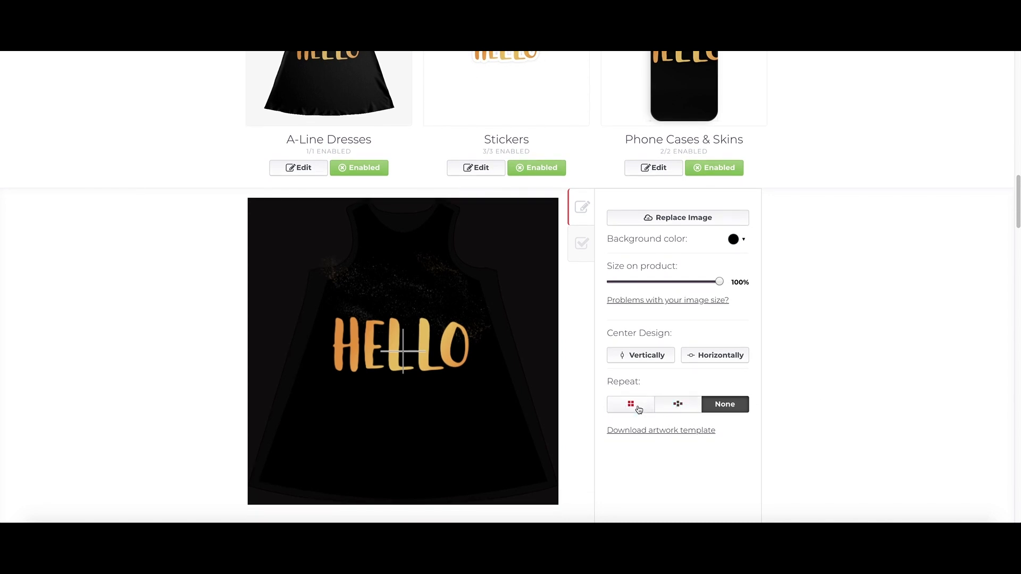
click(638, 409)
drag(667, 286, 645, 286)
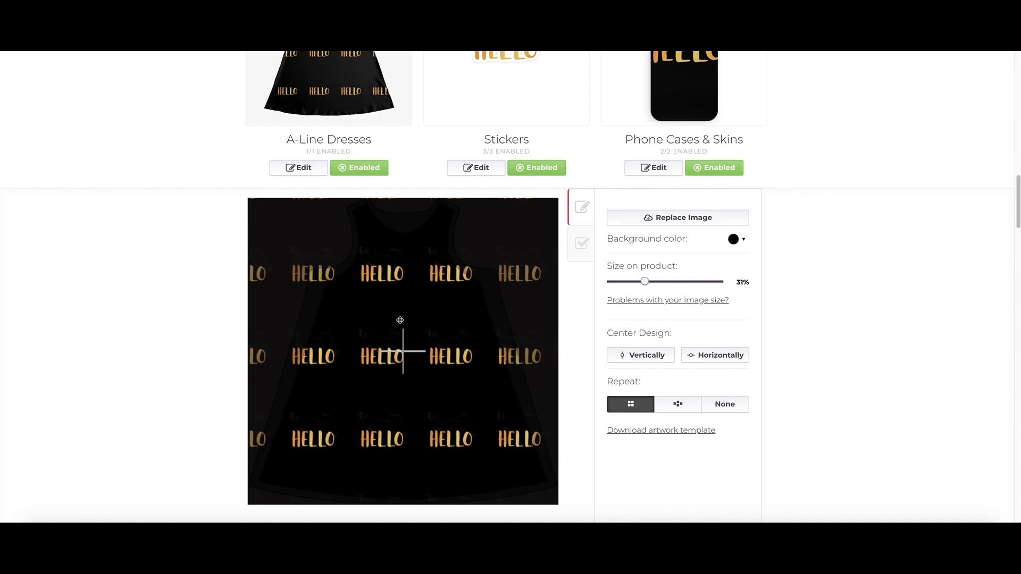
click(669, 406)
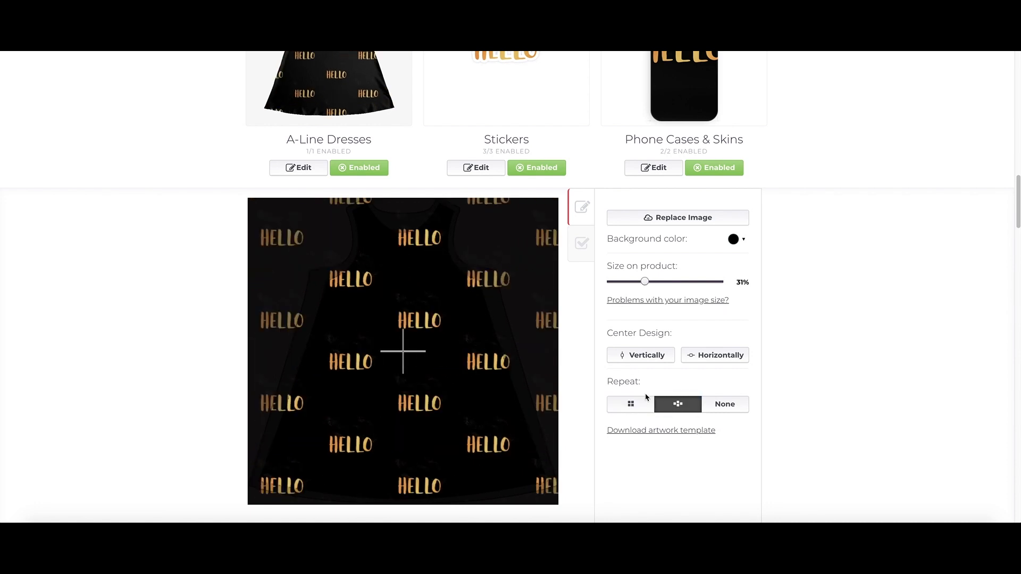
click(633, 404)
drag(644, 283, 625, 286)
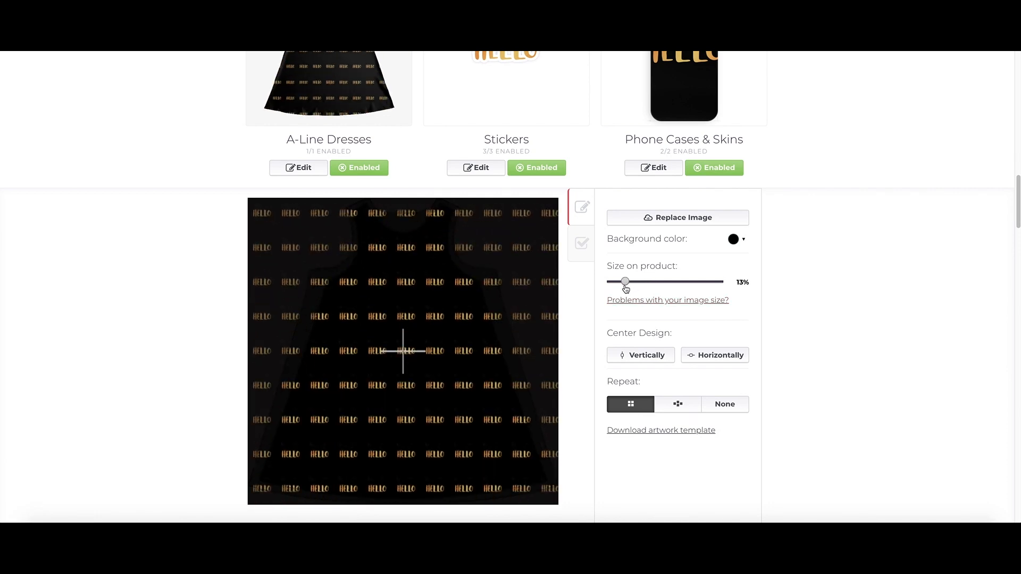
scroll(706, 435, down, 2)
click(677, 481)
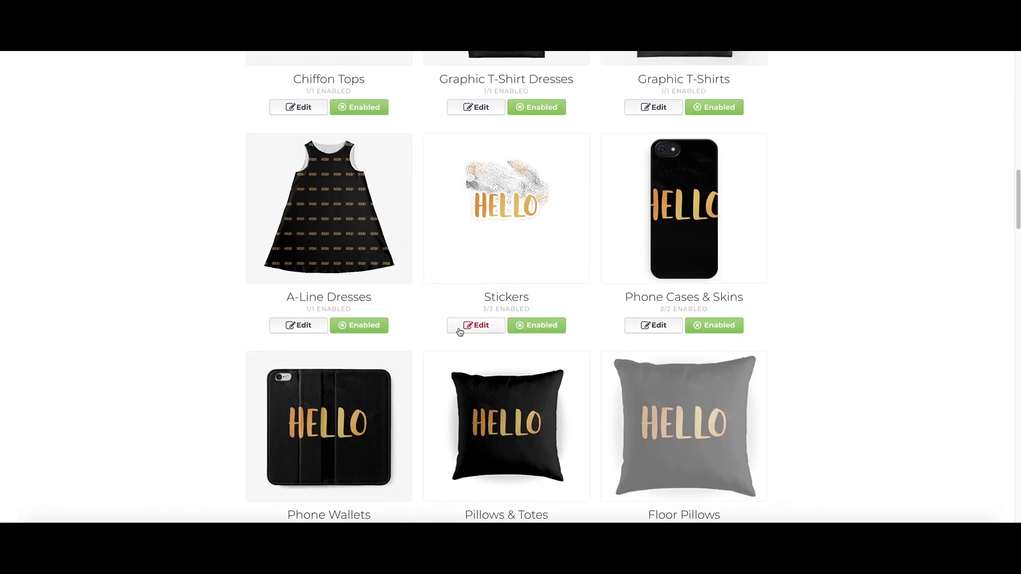
- Open the Stickers design settings and apply them without edits
click(460, 330)
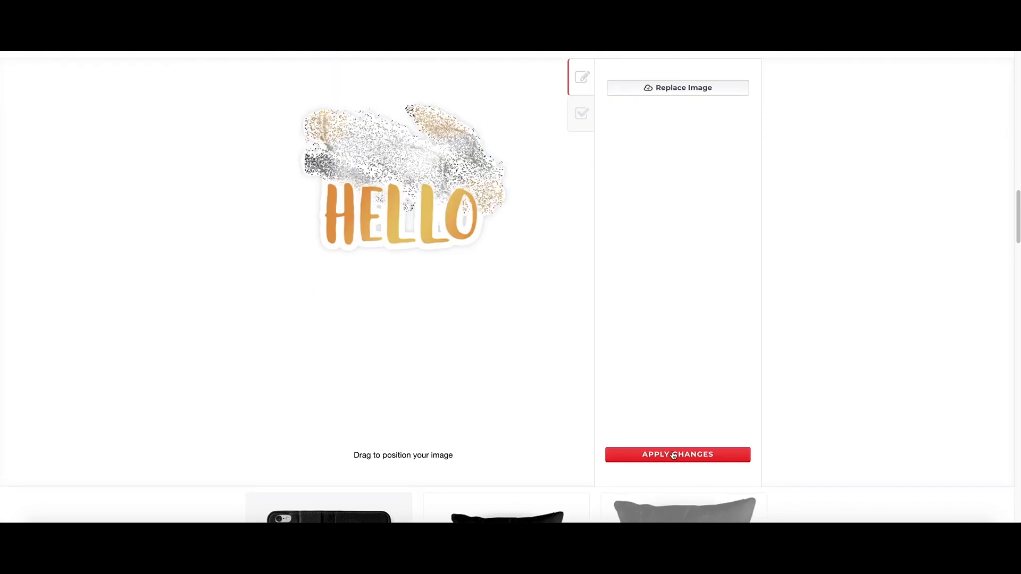
click(657, 453)
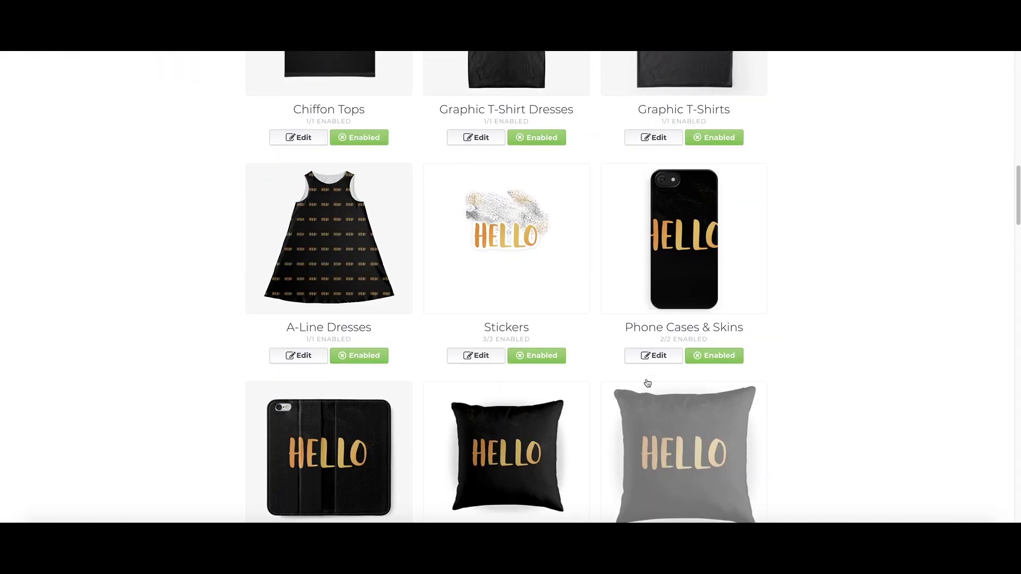
- Repeat the design in the staggered pattern on Phone Cases & Skins at 4% size and apply the changes
click(654, 354)
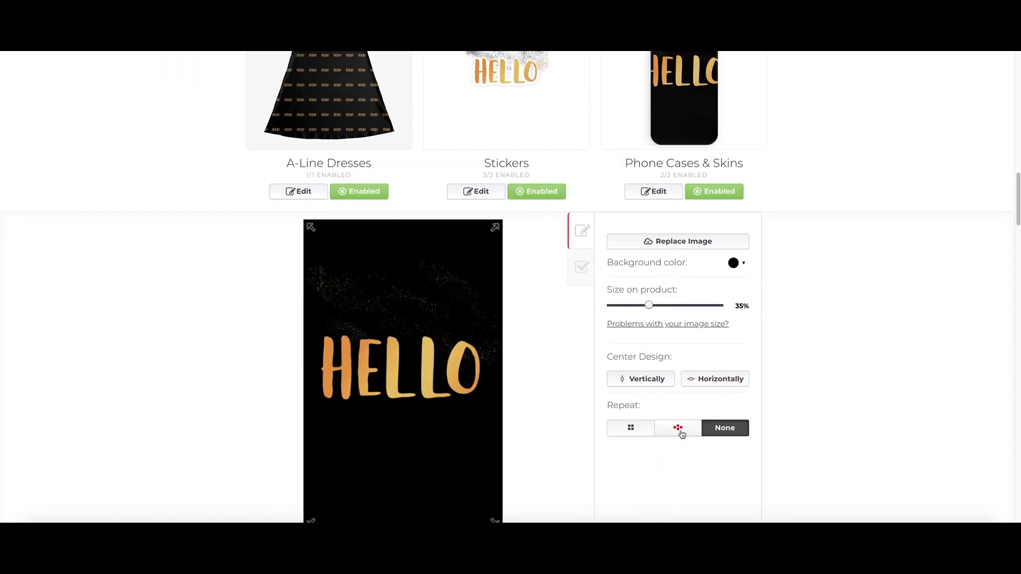
click(681, 428)
drag(649, 306, 616, 319)
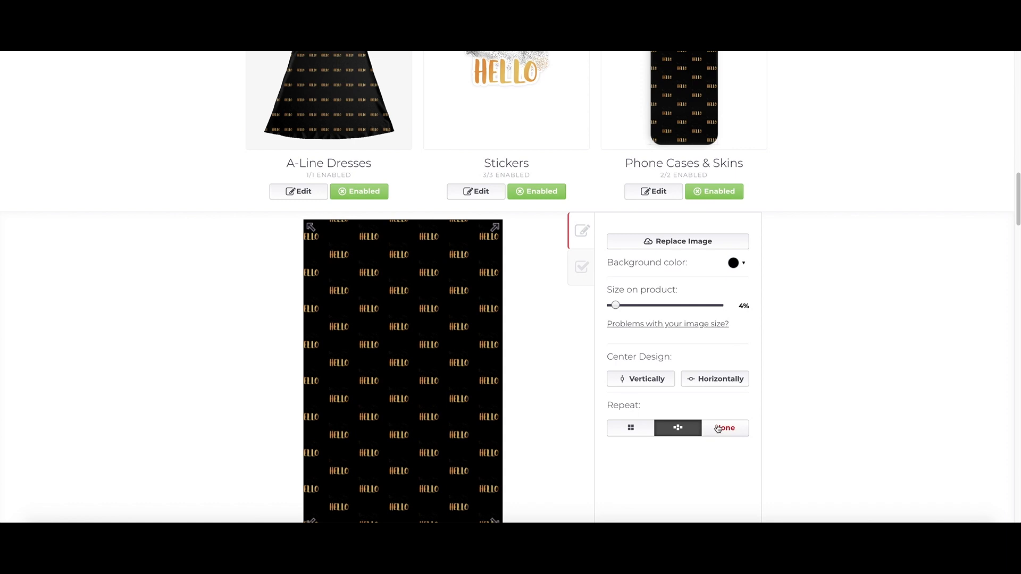
scroll(702, 414, down, 4)
click(705, 391)
scroll(623, 351, up, 5)
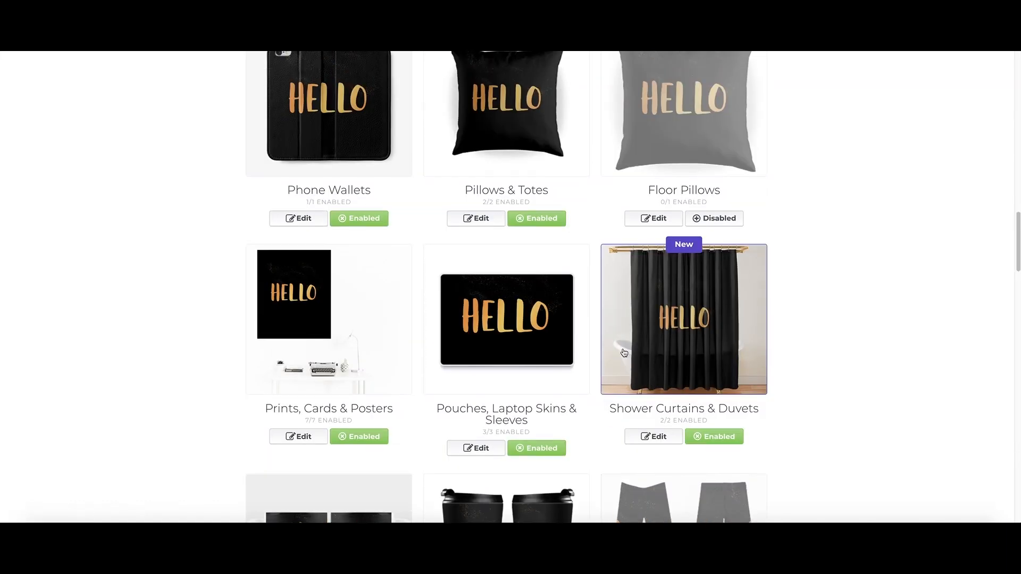
- Set the design's size on Phone Wallets to 27% and position it on the wallet's left half
scroll(612, 352, down, 1)
scroll(526, 359, down, 2)
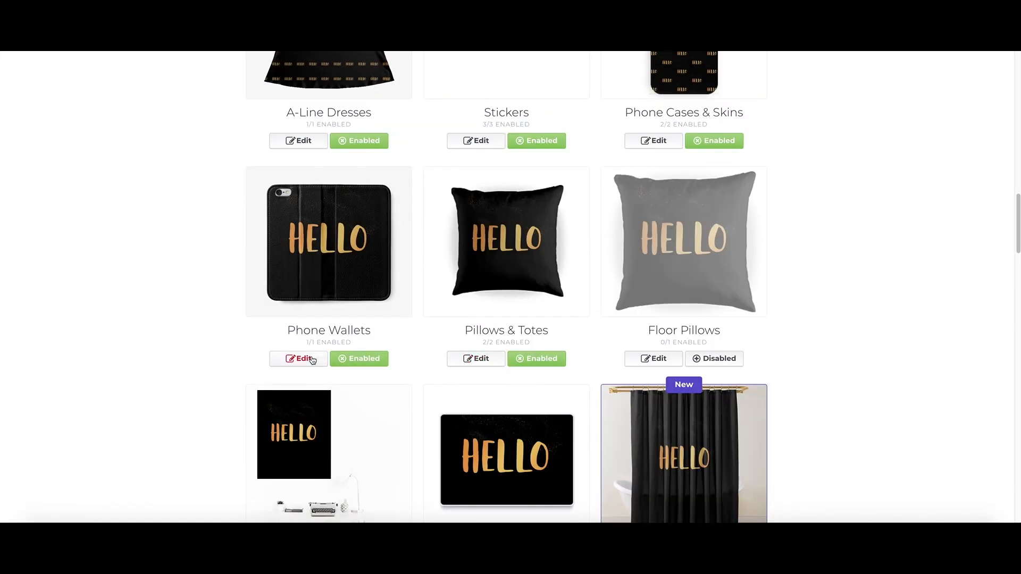
click(311, 359)
scroll(440, 360, down, 3)
drag(661, 370, 641, 371)
drag(374, 378, 311, 375)
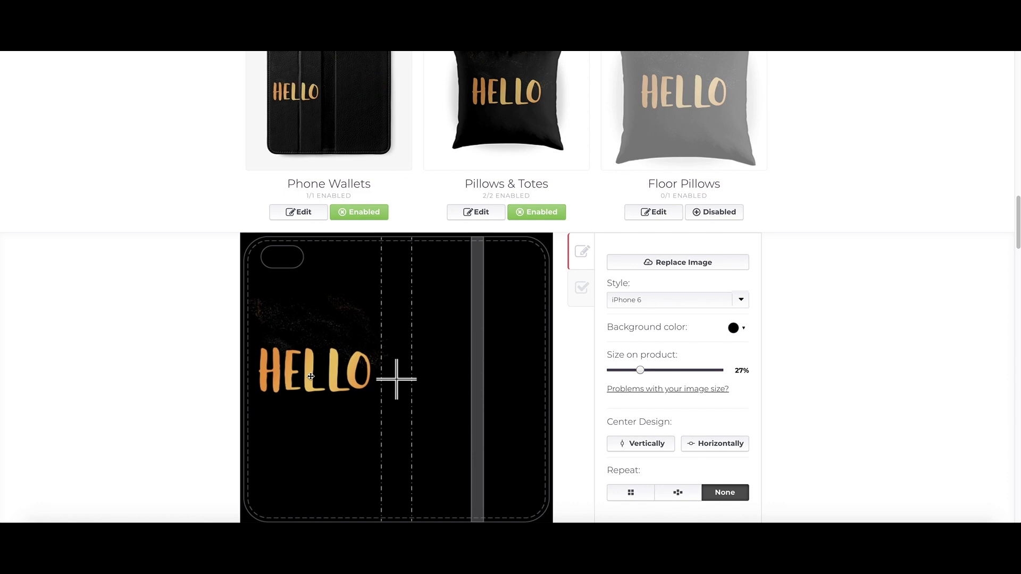
- Switch the Phone Wallets design to the staggered repeat at 9% size and apply the changes
click(662, 496)
drag(640, 375, 620, 371)
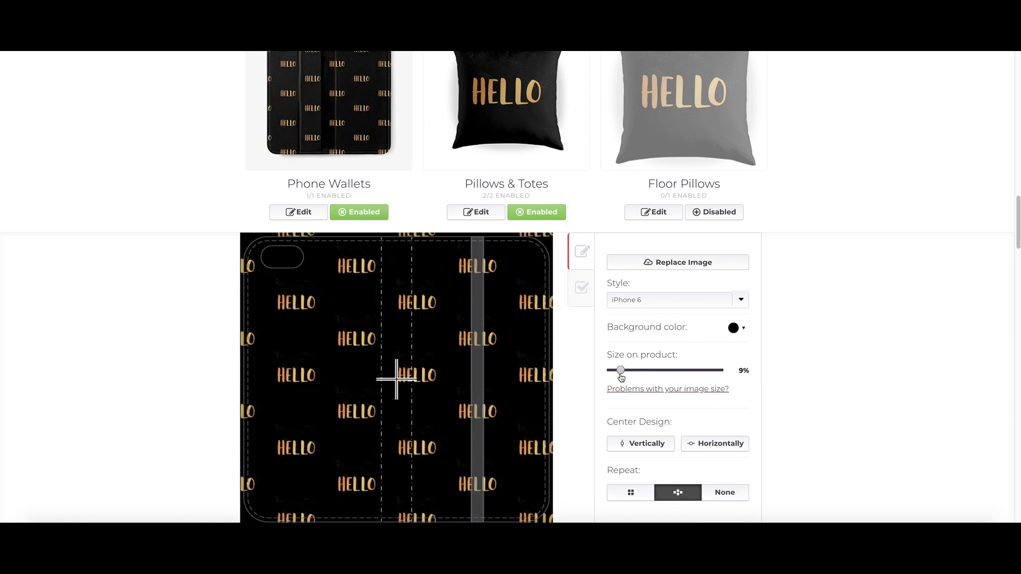
scroll(759, 356, down, 2)
scroll(713, 406, down, 2)
click(675, 444)
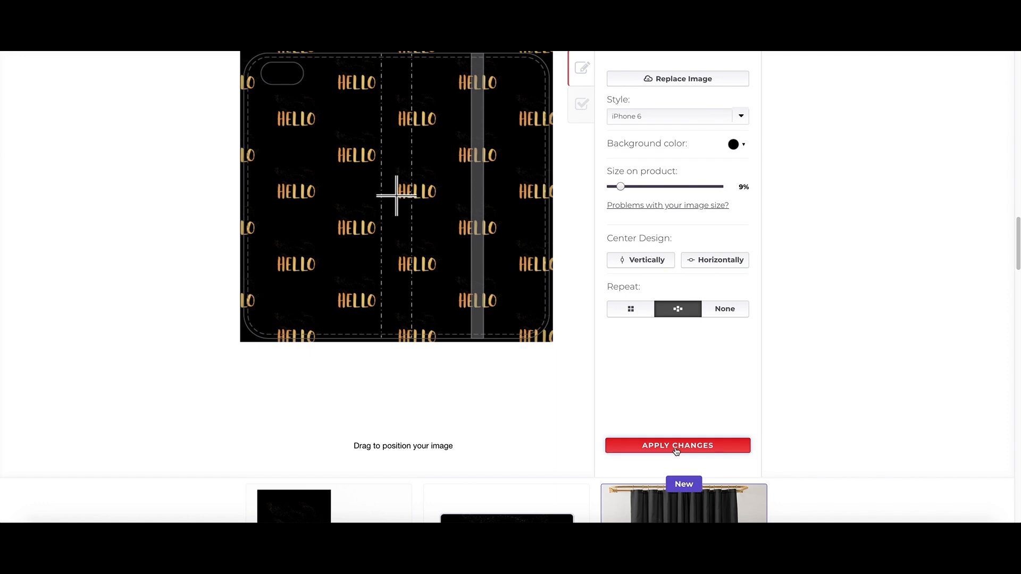
- Repeat the design in the staggered pattern on Pillows & Totes at 6% size and apply the changes
scroll(651, 396, up, 5)
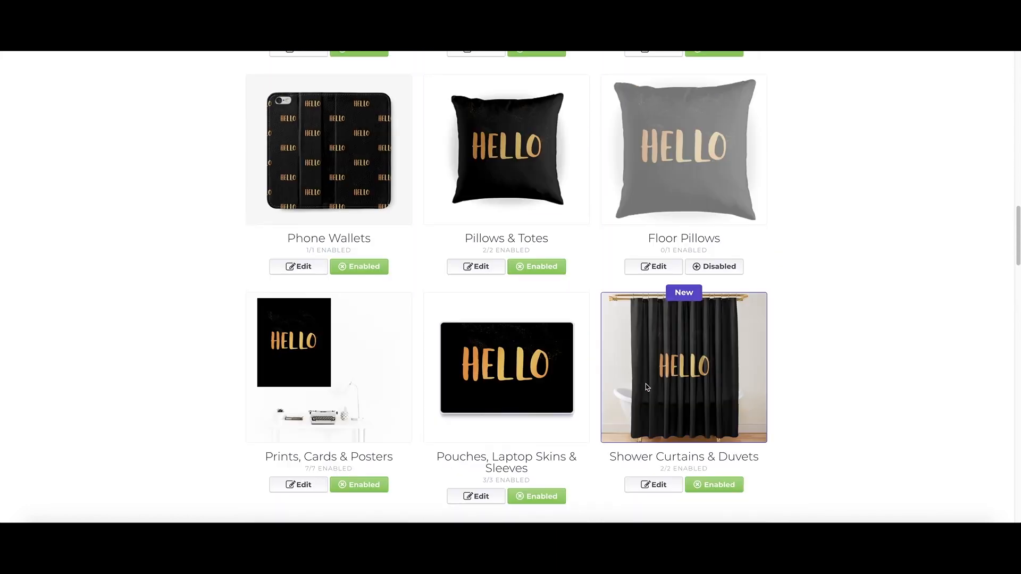
click(490, 268)
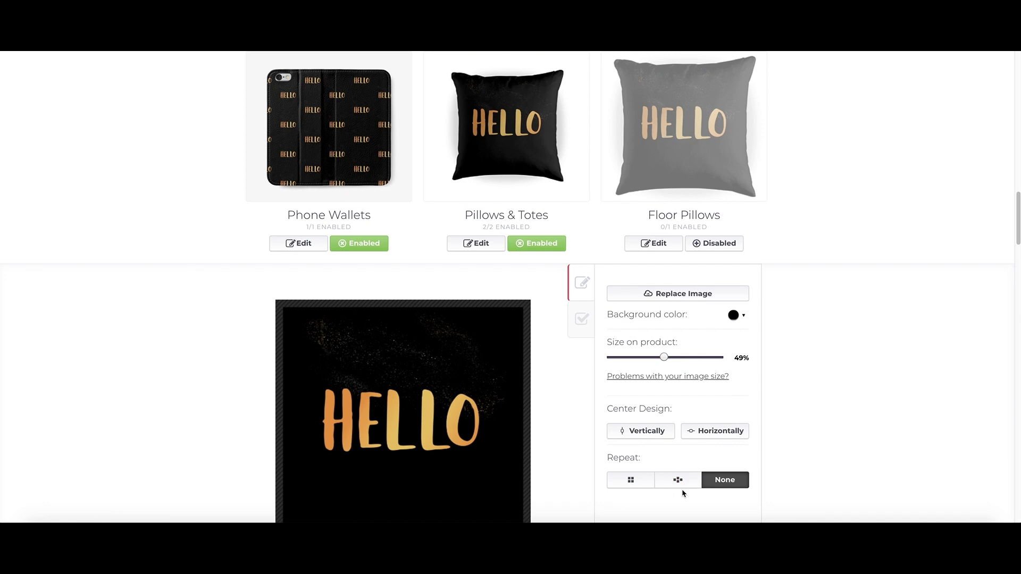
click(678, 481)
drag(663, 357, 617, 368)
scroll(771, 372, down, 4)
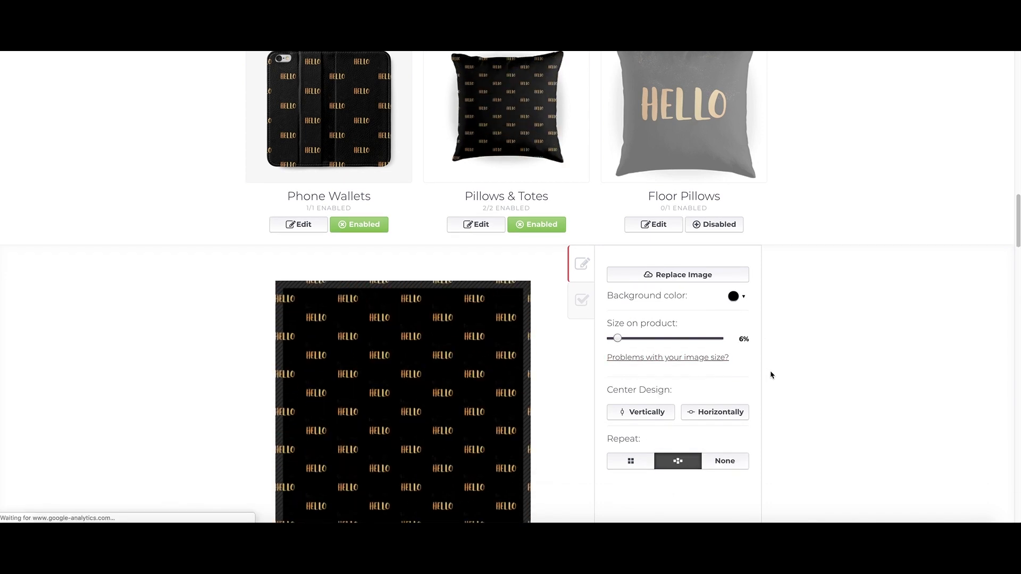
click(678, 484)
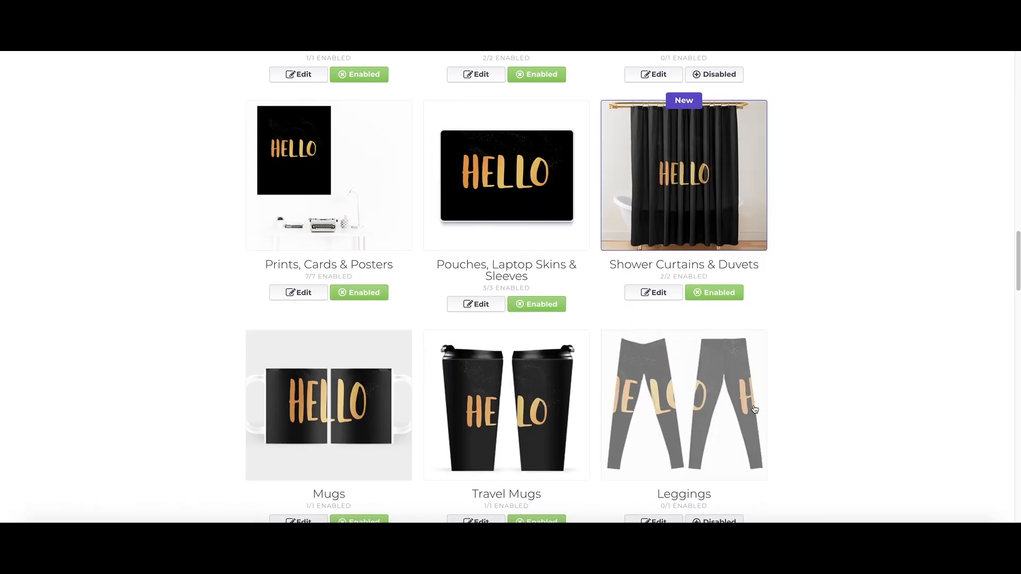
- Open the Floor Pillows design settings and enable the product
click(656, 245)
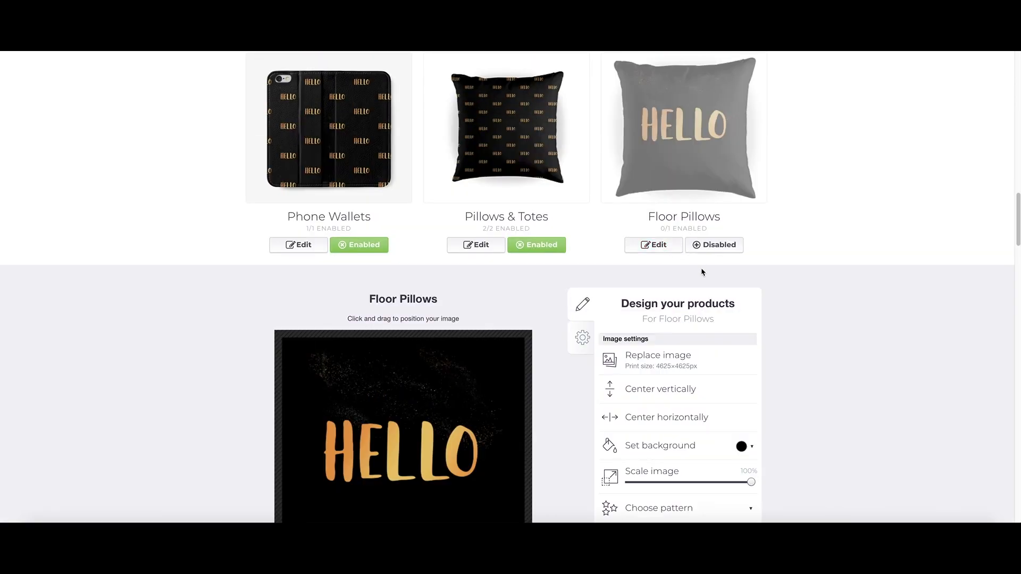
scroll(702, 298, down, 2)
click(714, 158)
scroll(798, 186, down, 10)
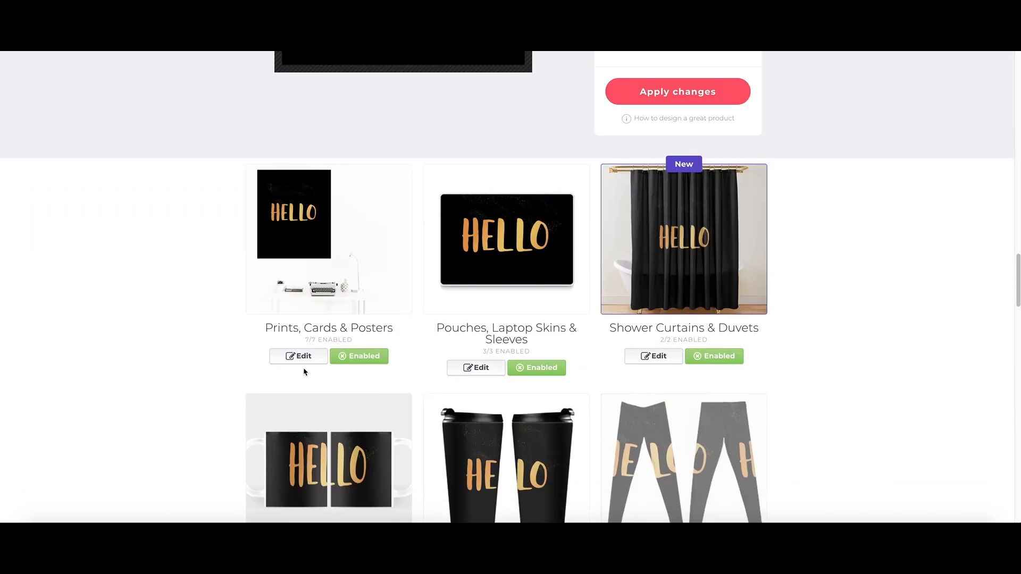
- Check the design's placement on Prints, Cards & Posters and apply the settings without edits
click(299, 356)
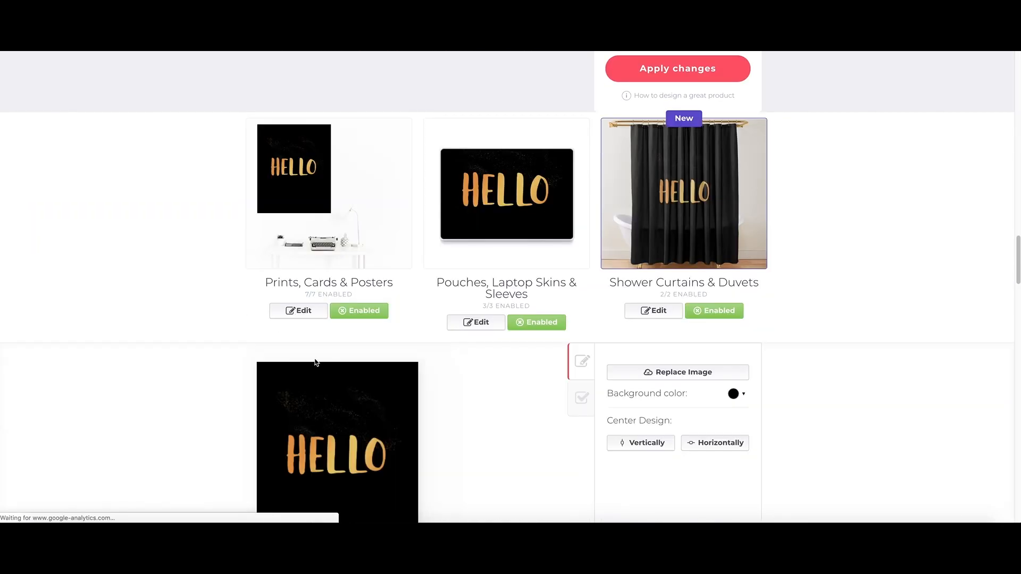
scroll(377, 367, up, 2)
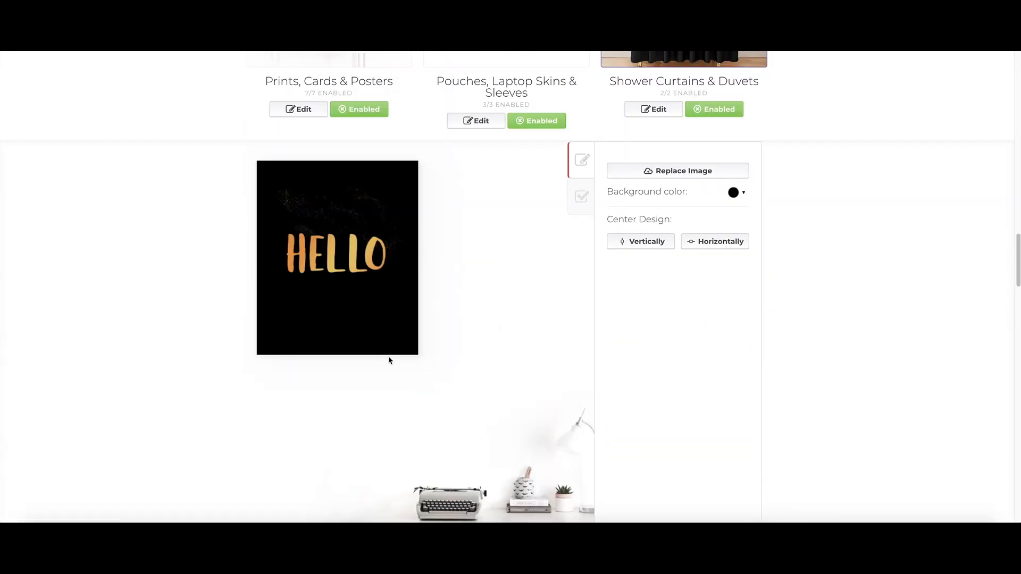
scroll(373, 355, down, 5)
scroll(337, 358, up, 4)
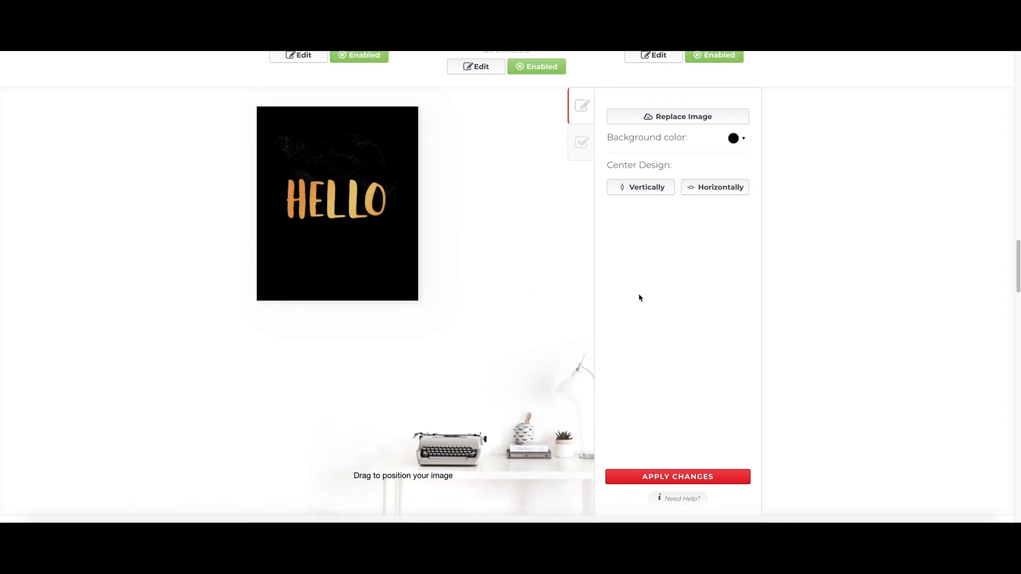
click(655, 477)
scroll(485, 341, up, 5)
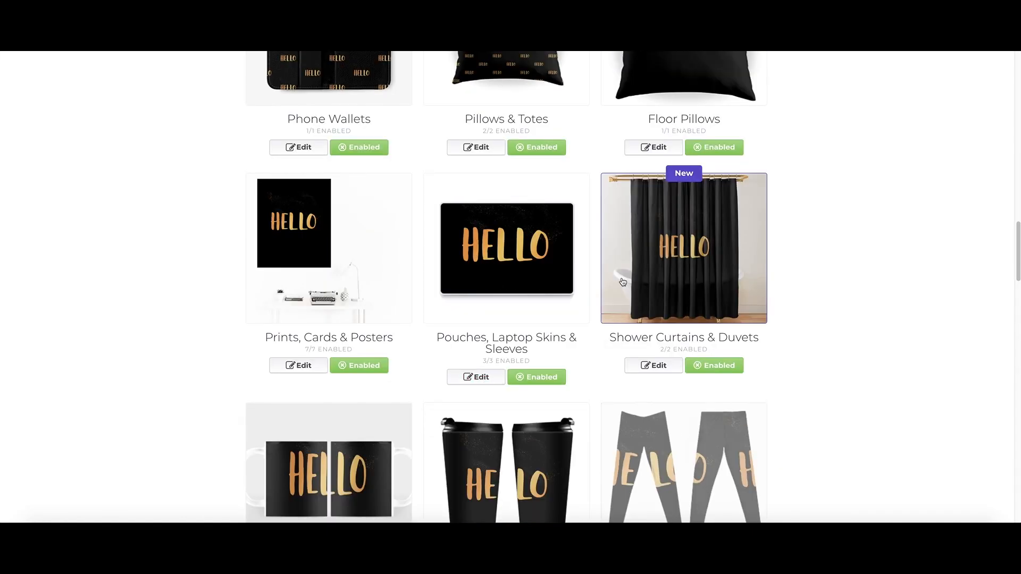
- Repeat the design in the staggered pattern on Shower Curtains & Duvets at 14% size and apply the changes
click(665, 369)
scroll(670, 367, down, 4)
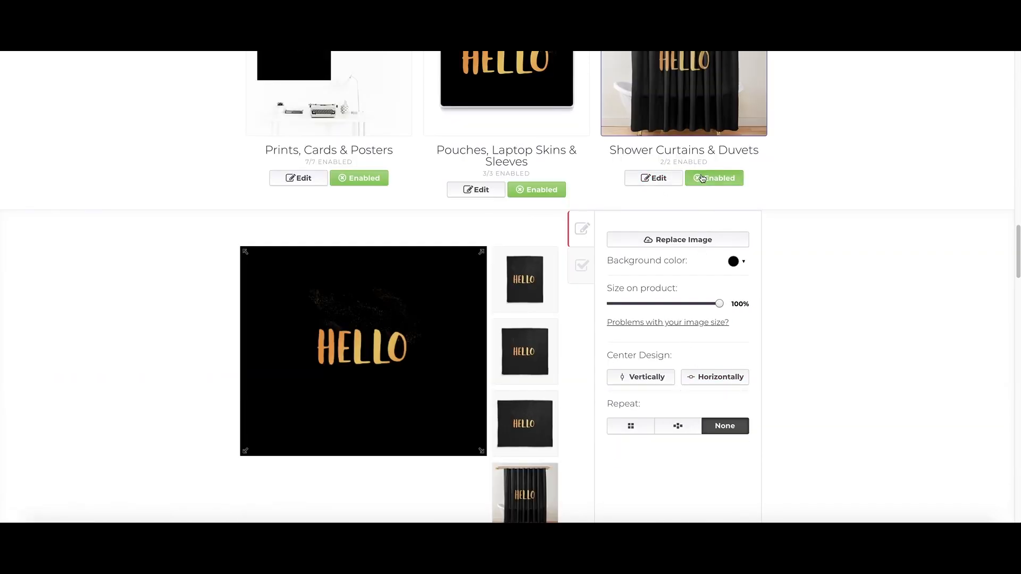
click(671, 433)
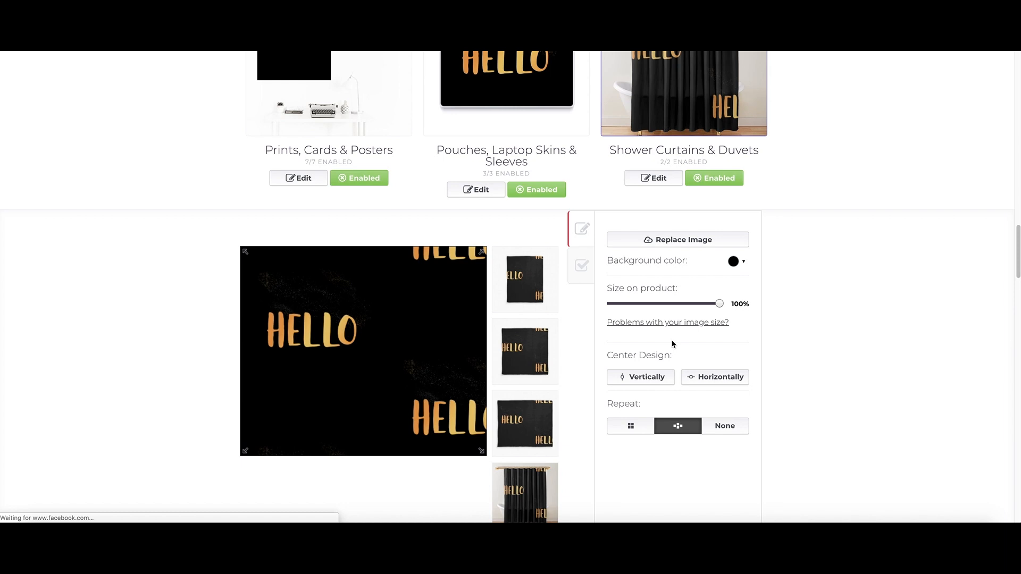
drag(679, 303, 627, 312)
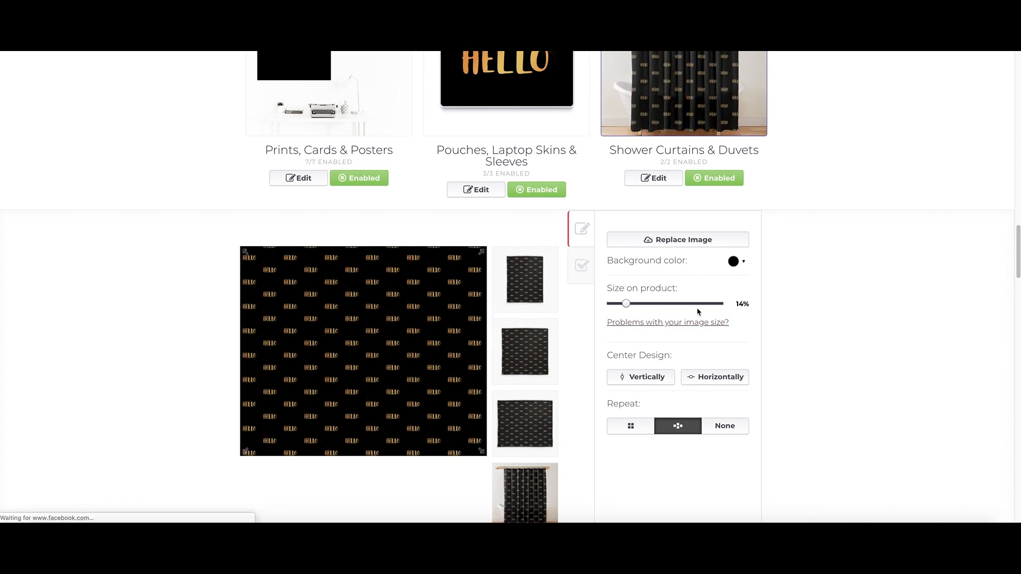
scroll(698, 311, down, 4)
click(696, 394)
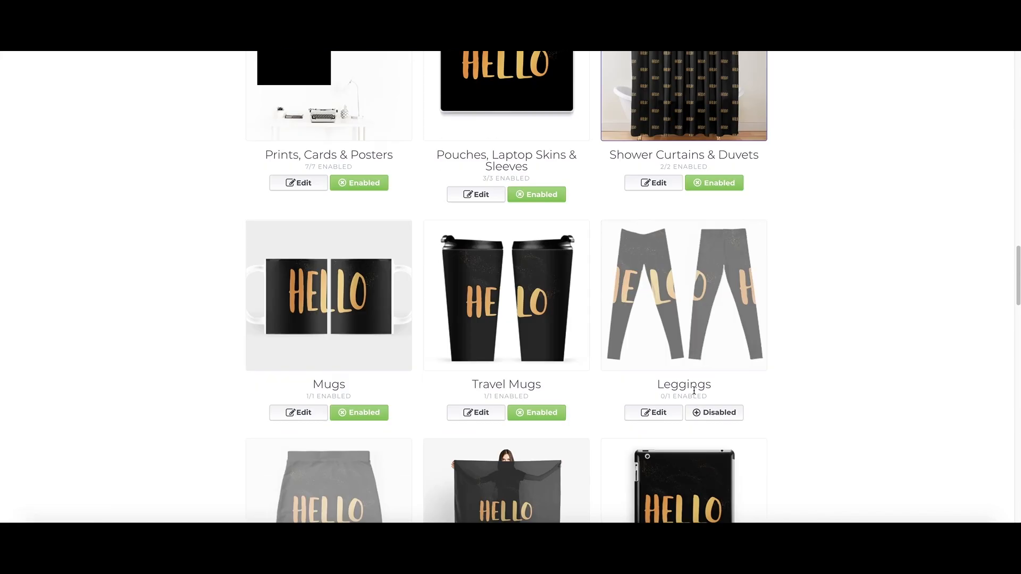
- Repeat the design in the staggered pattern on Mugs and set its size to 7%
click(311, 413)
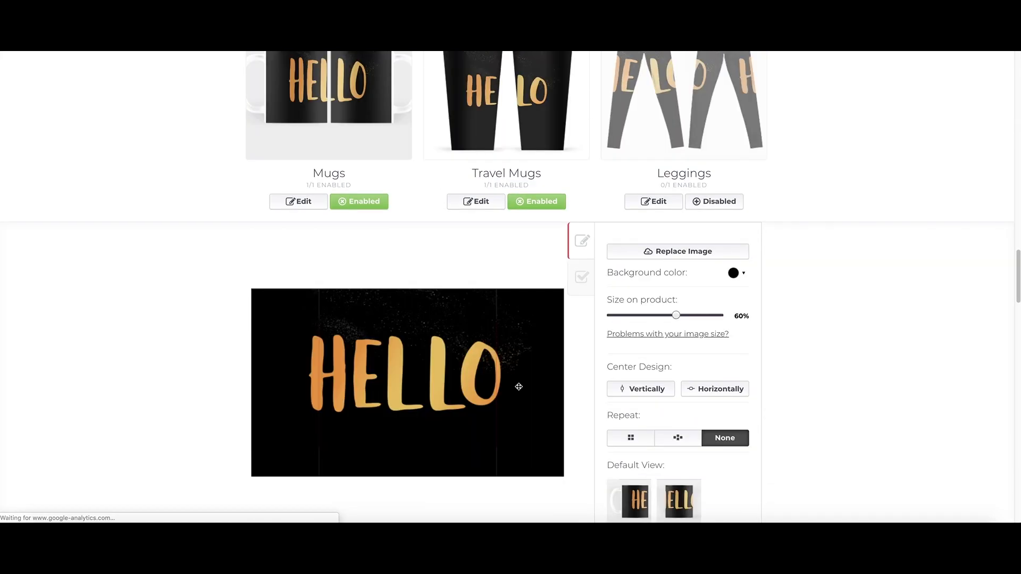
click(641, 316)
click(679, 438)
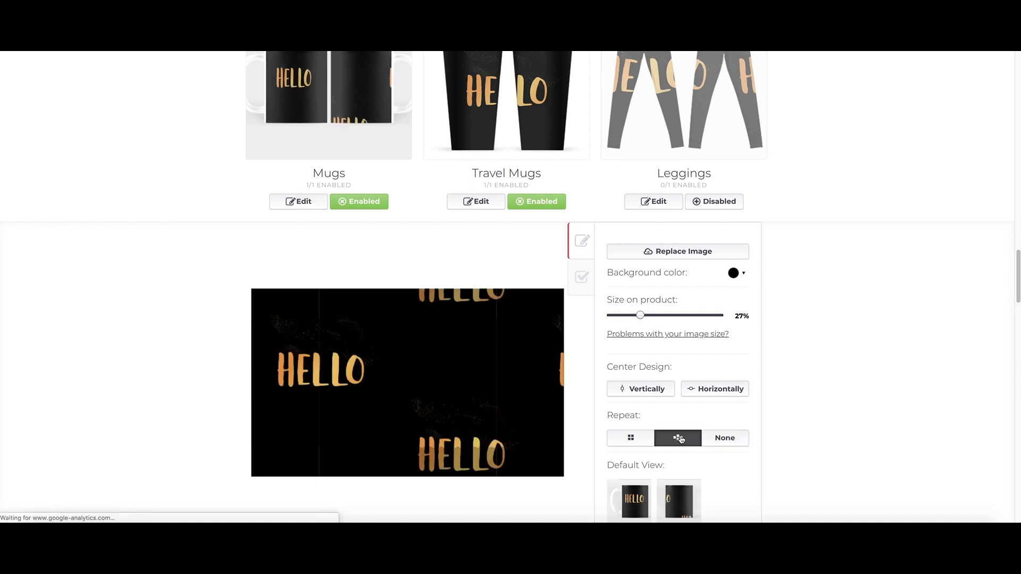
drag(641, 321, 618, 321)
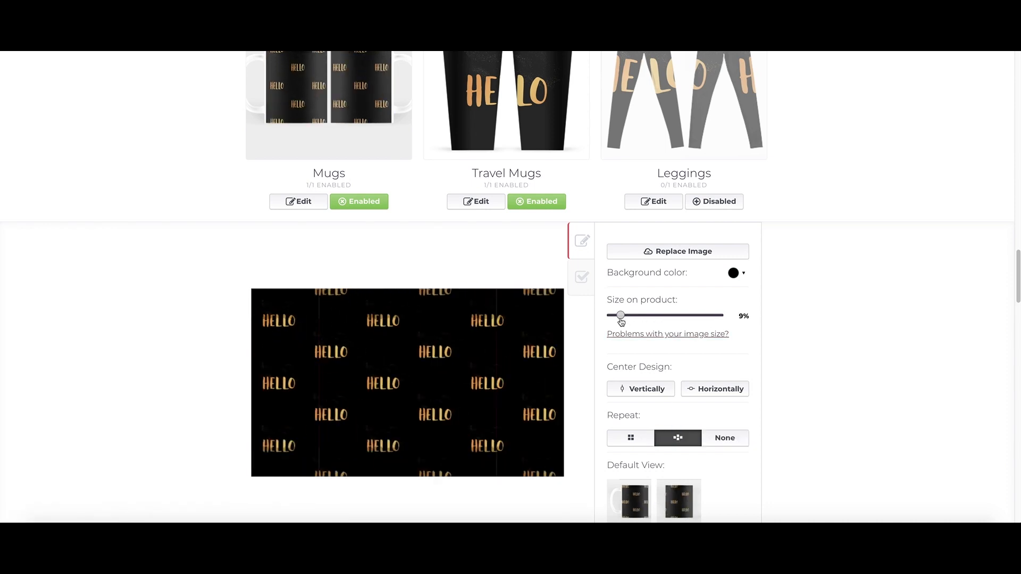
scroll(679, 378, down, 1)
scroll(679, 378, down, 2)
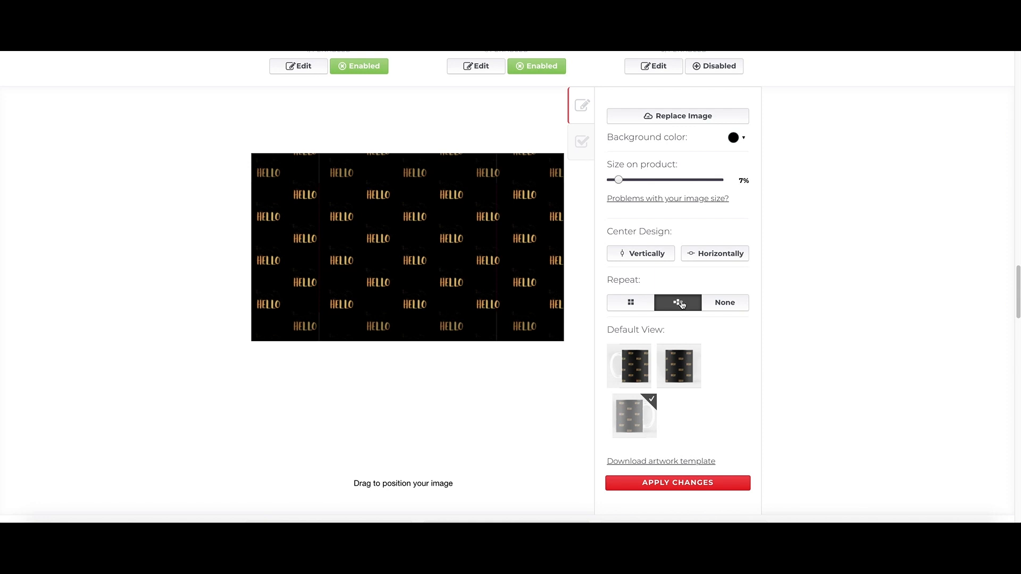
scroll(642, 431, down, 1)
scroll(672, 394, up, 1)
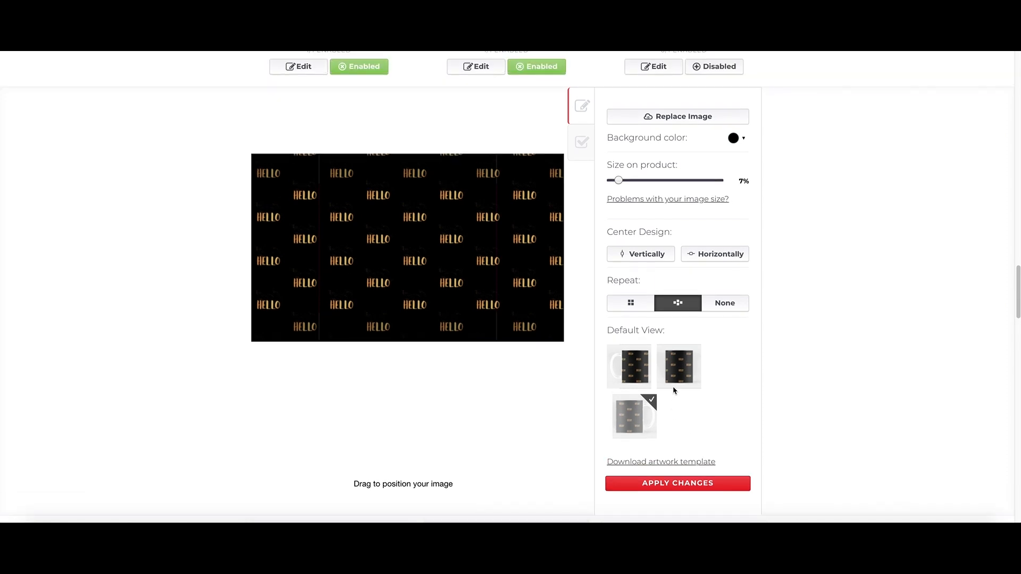
- Set the Mugs background color to bright blue, #002cff
click(733, 154)
click(819, 194)
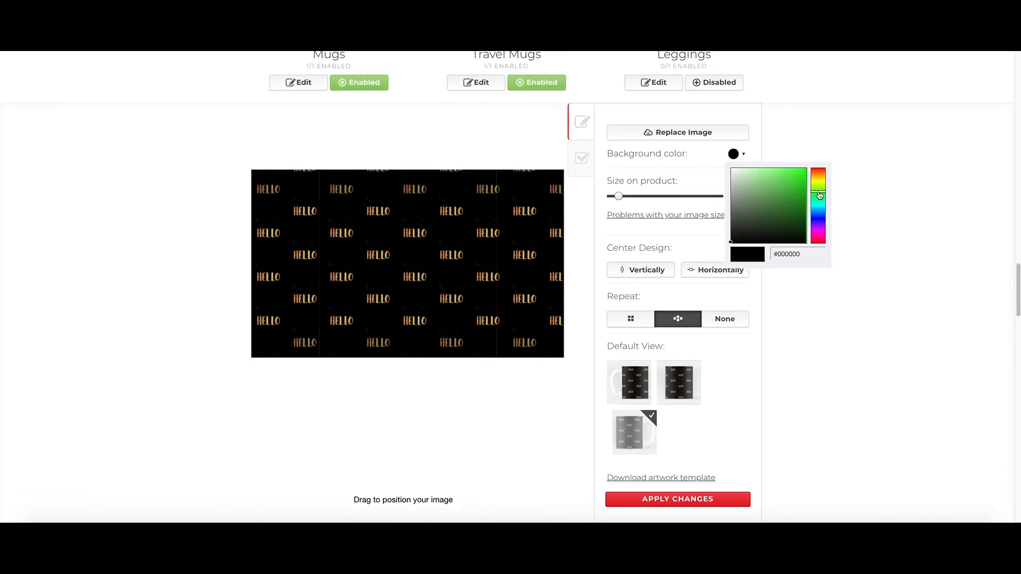
drag(819, 220, 833, 149)
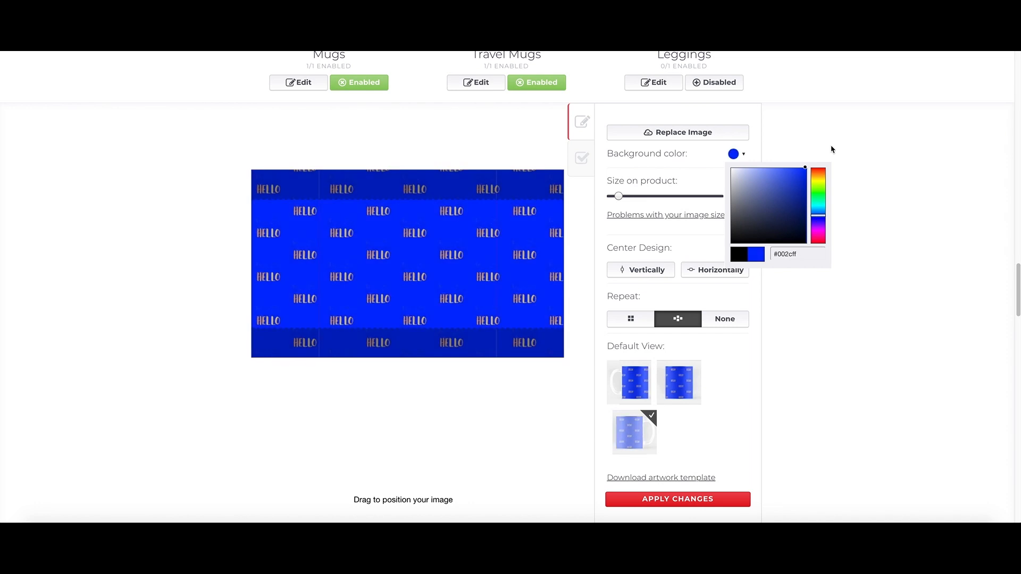
- Change the Mugs background color to teal blue, #1f94bb, and apply the changes
click(742, 154)
drag(819, 214, 789, 191)
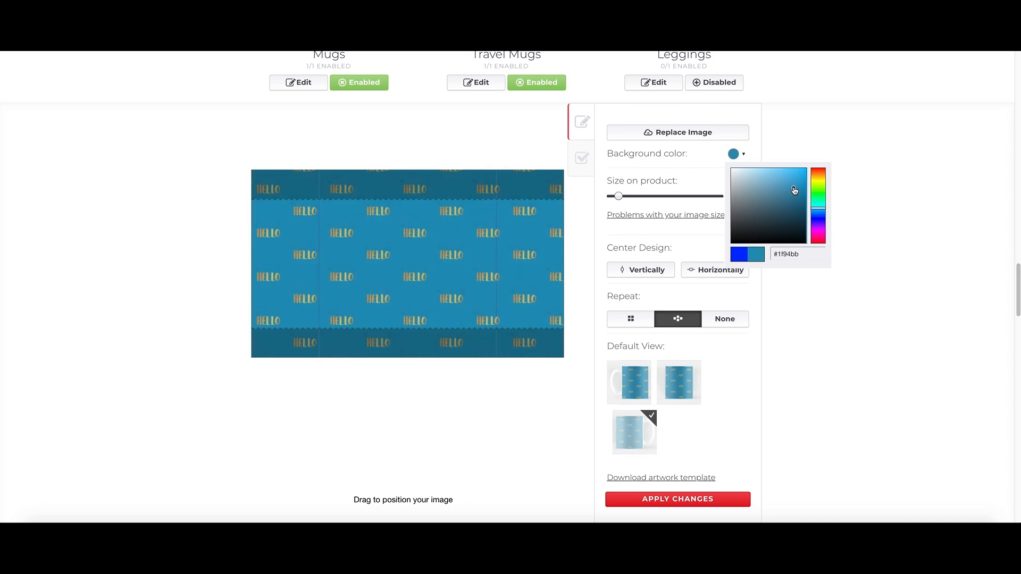
click(707, 500)
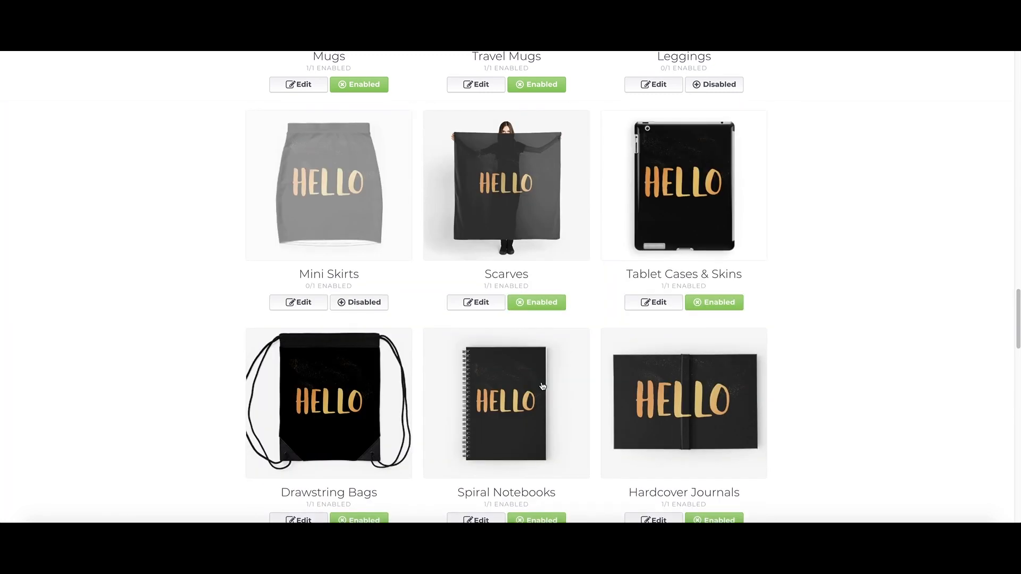
- Repeat the design in the regular grid pattern on Travel Mugs and set its size to 9%
click(470, 282)
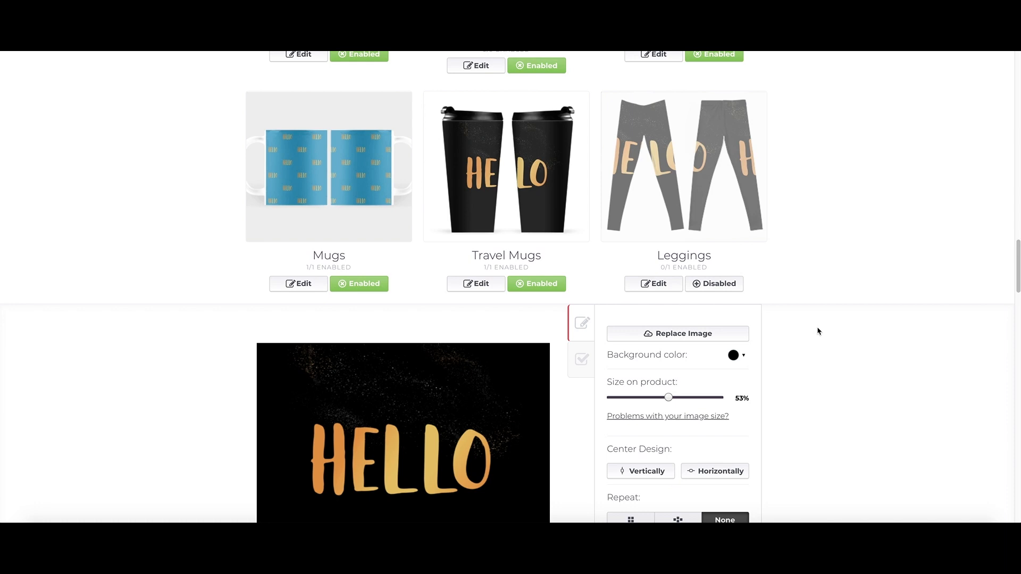
click(653, 381)
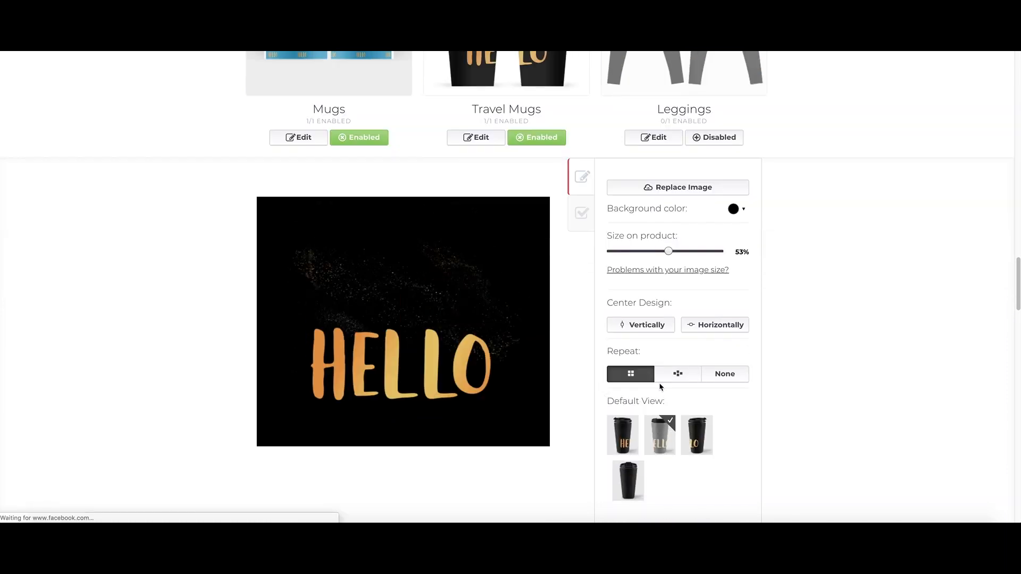
drag(669, 251, 620, 253)
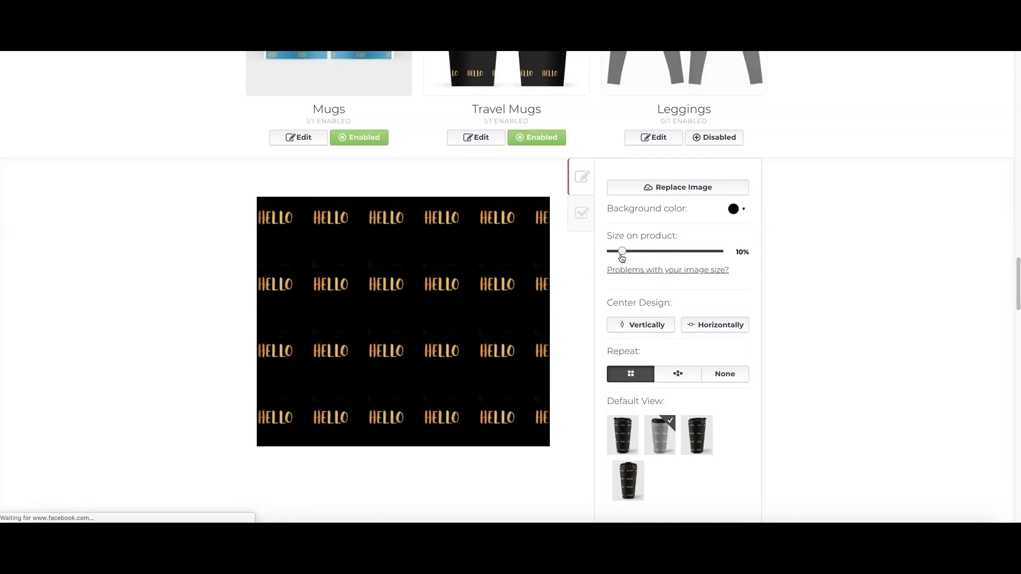
- Set the Travel Mugs background color to dark red, #550606, and apply the changes
click(737, 209)
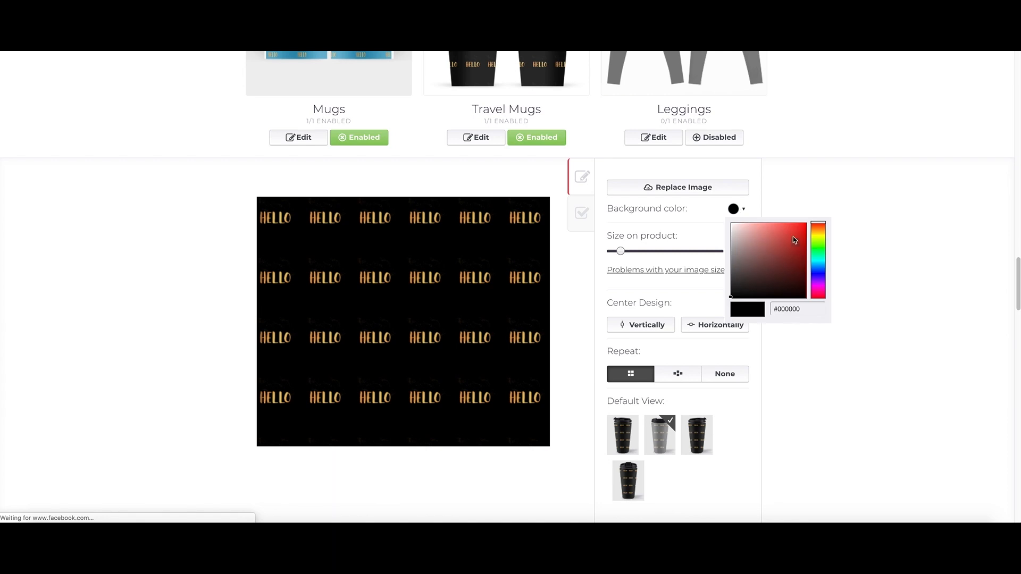
drag(794, 240, 844, 193)
click(734, 209)
click(733, 209)
click(733, 208)
click(801, 254)
drag(801, 254, 803, 261)
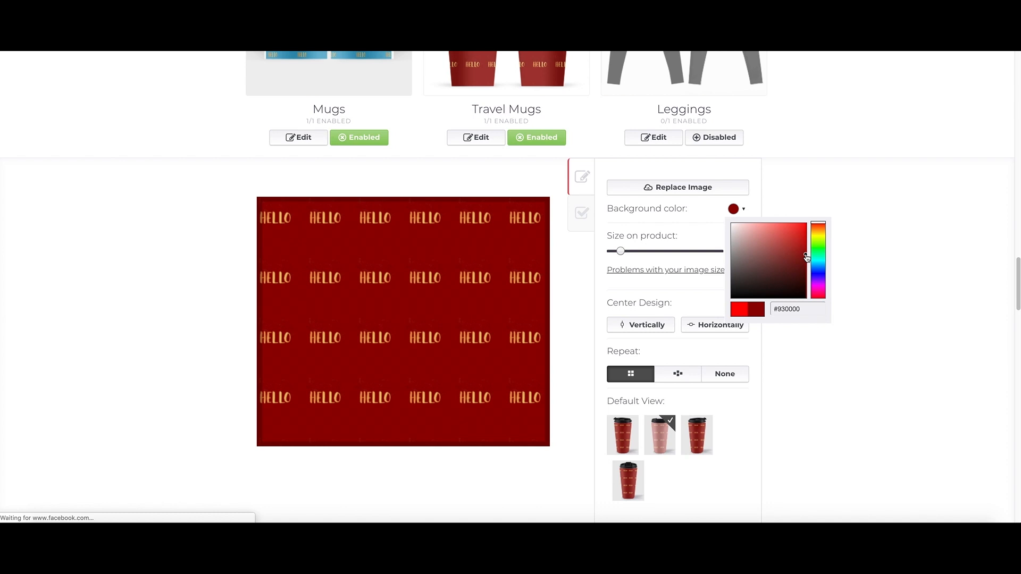
mouse_move(806, 257)
mouse_down()
mouse_move(786, 259)
mouse_move(816, 218)
mouse_move(798, 251)
mouse_move(773, 259)
mouse_move(784, 266)
mouse_up()
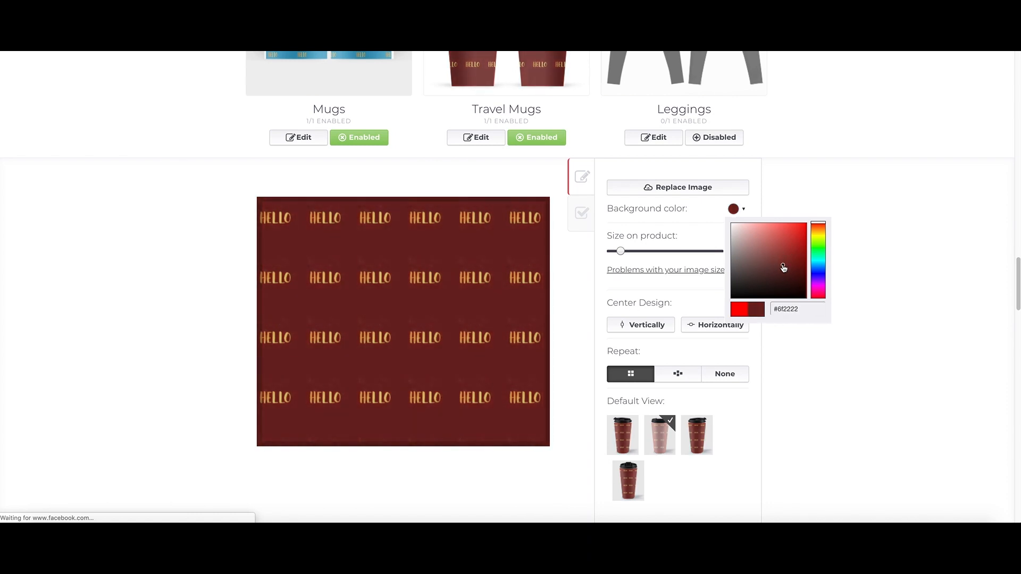
drag(792, 269, 793, 273)
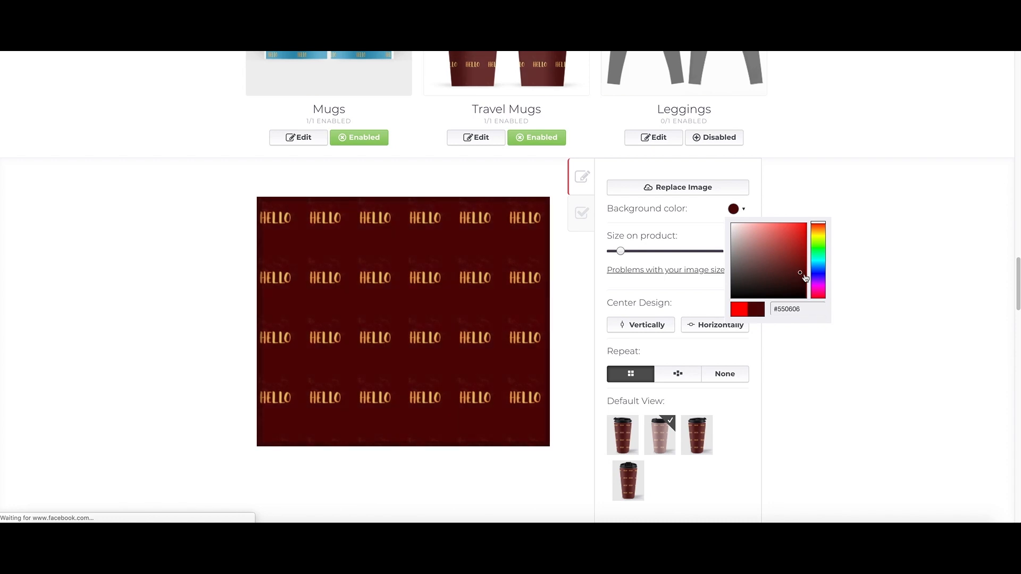
click(823, 383)
scroll(771, 404, down, 3)
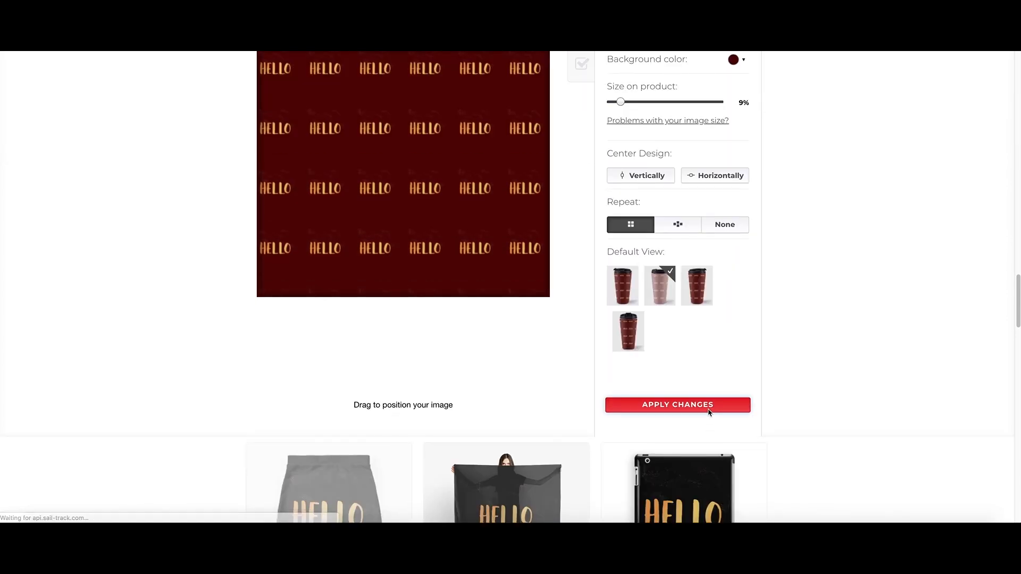
click(709, 405)
- Repeat the design in the staggered pattern on Leggings at 8% size and apply the changes
scroll(755, 226, up, 7)
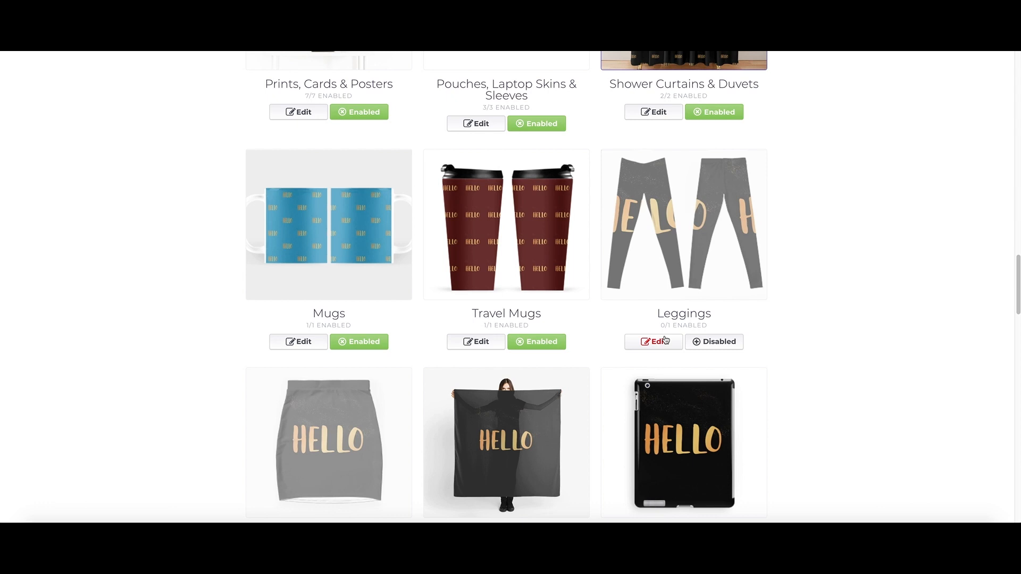
click(654, 341)
scroll(725, 372, down, 3)
scroll(717, 371, down, 1)
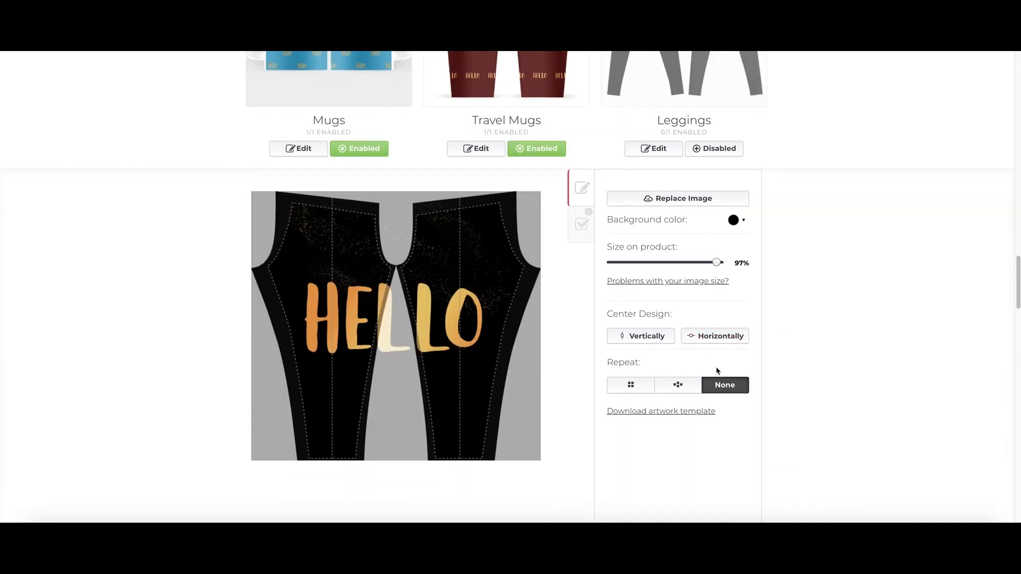
click(678, 385)
drag(658, 269, 617, 267)
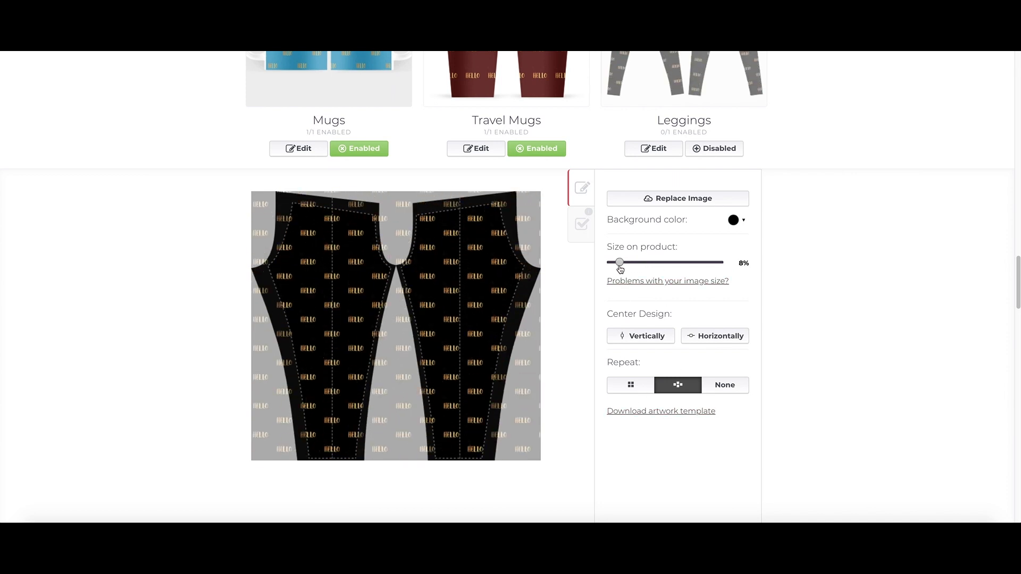
scroll(682, 369, down, 4)
click(689, 354)
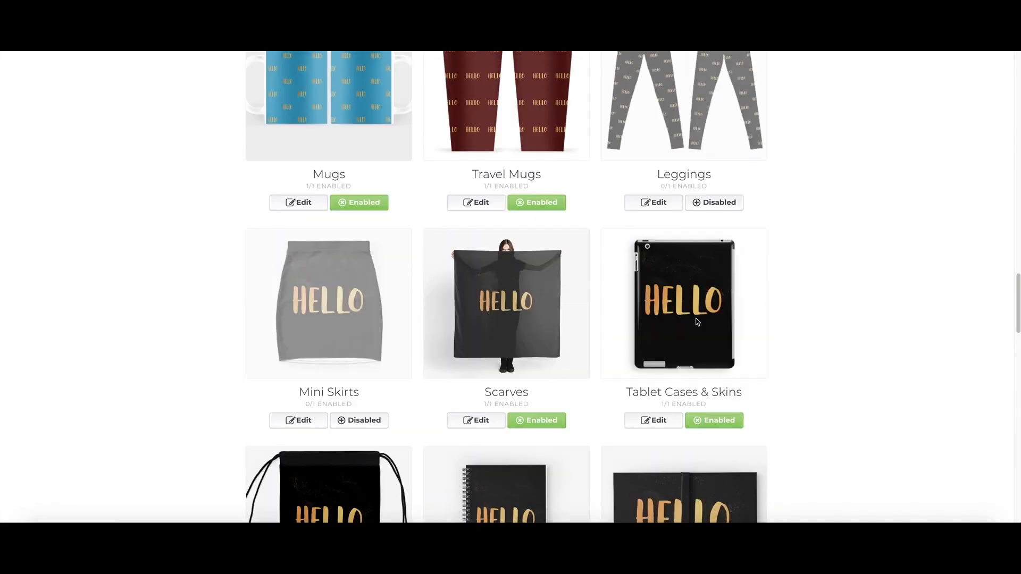
- Reopen the Leggings settings and reduce the staggered design's size to 6%
scroll(649, 246, up, 2)
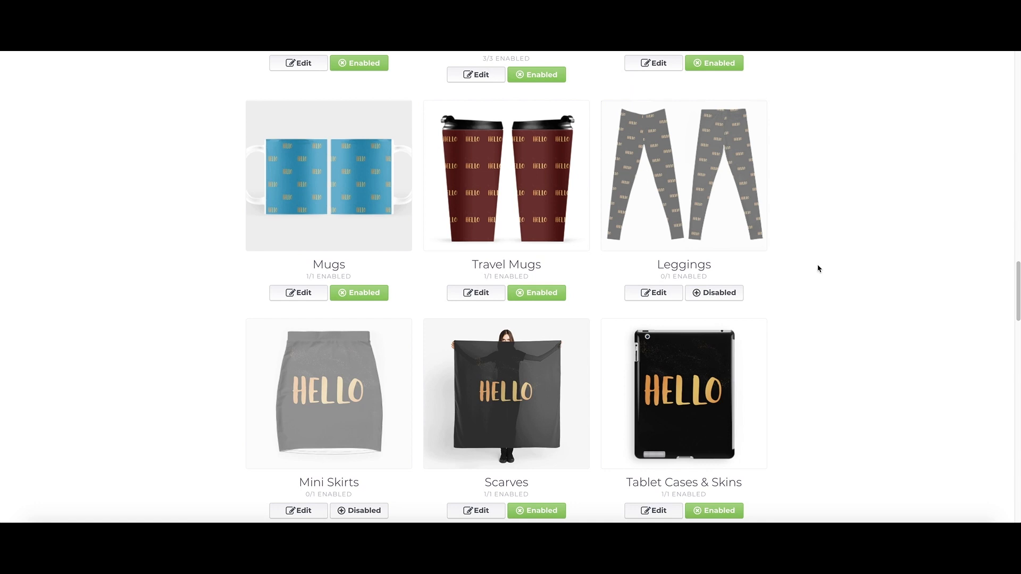
click(646, 292)
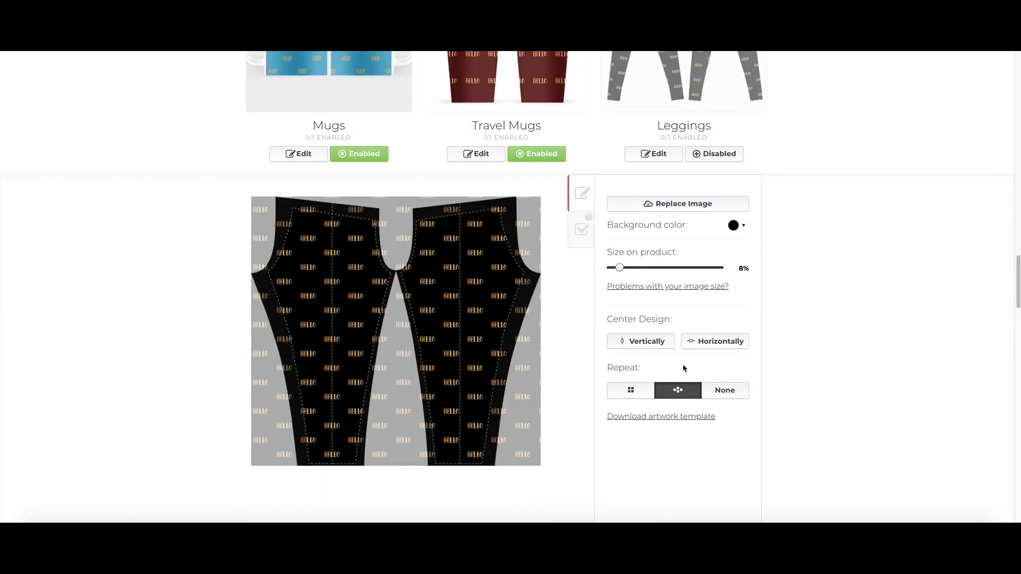
click(715, 396)
mouse_move(624, 265)
mouse_down()
mouse_move(718, 268)
mouse_move(612, 269)
mouse_move(619, 275)
mouse_up()
click(662, 393)
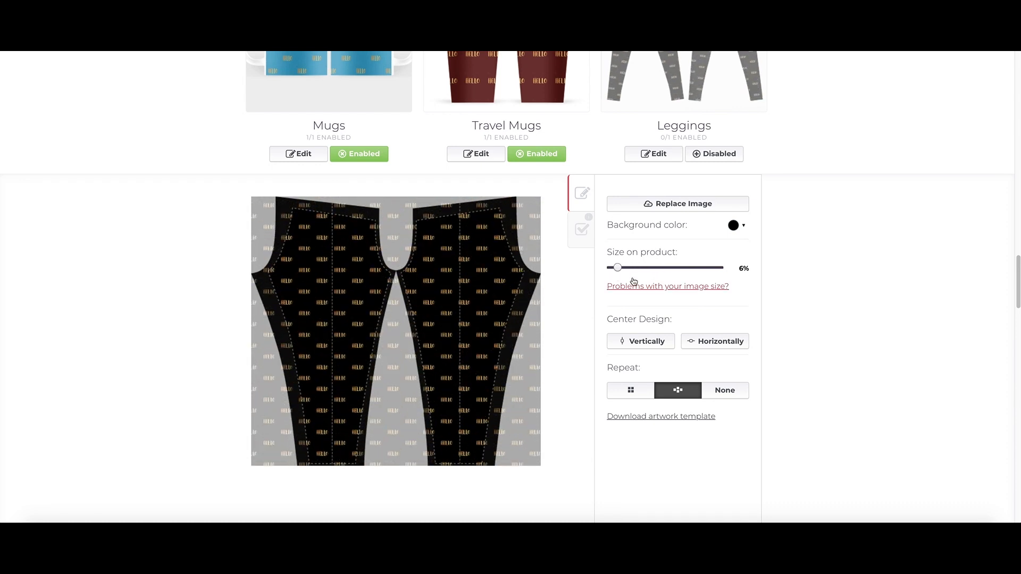
- Make Leggings available for sale and apply the changes
click(583, 231)
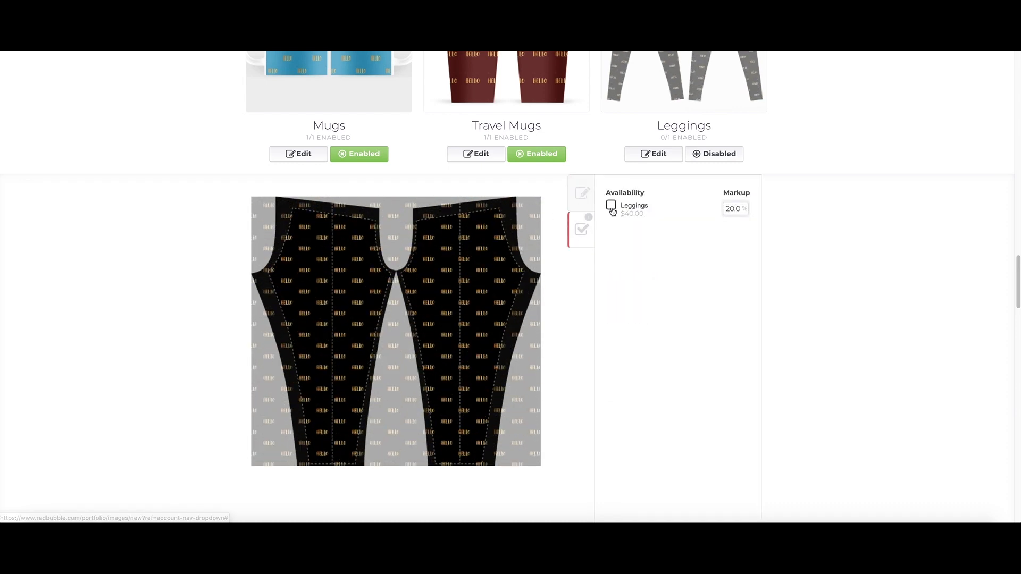
click(611, 206)
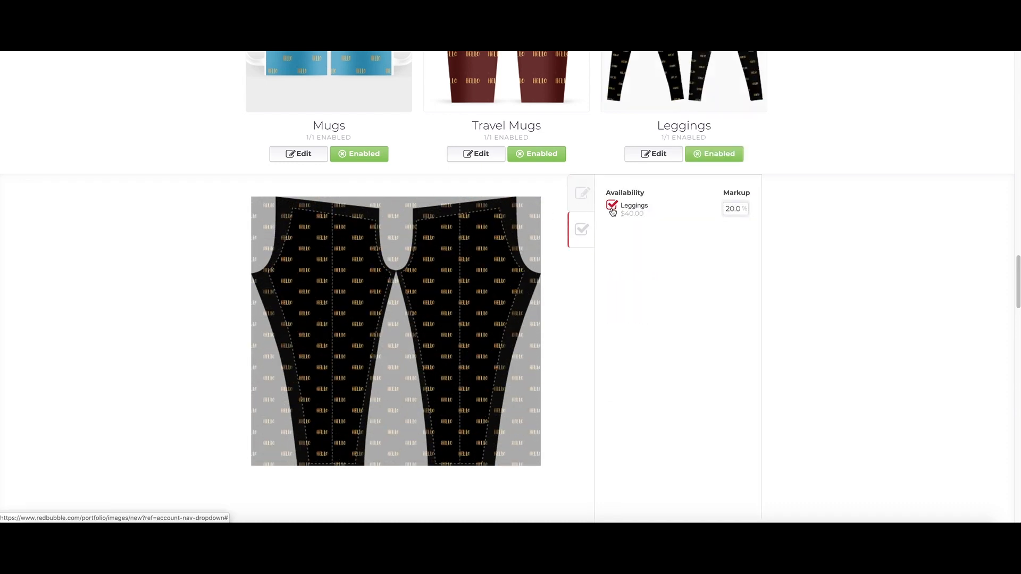
click(581, 197)
scroll(652, 250, down, 4)
click(693, 386)
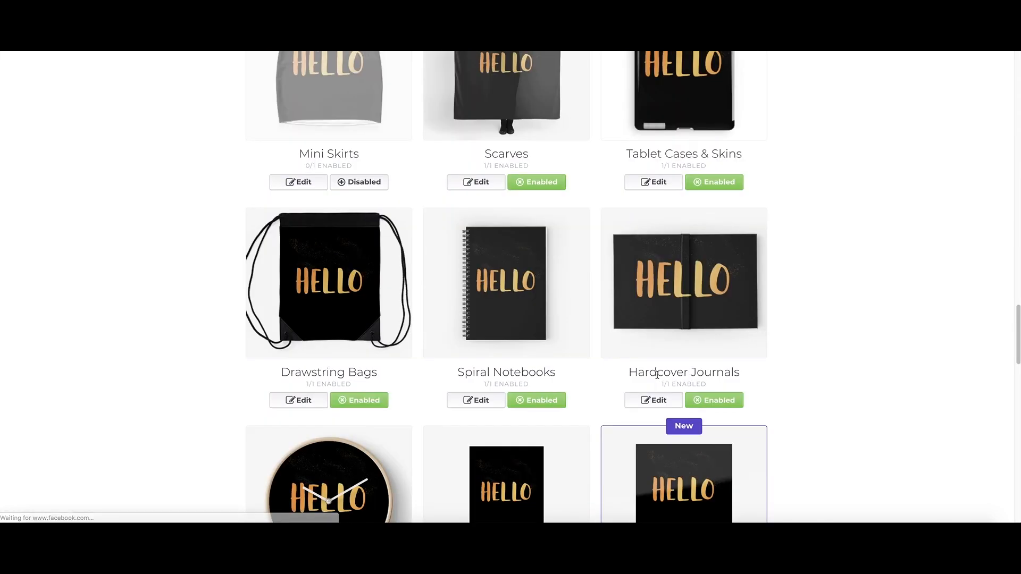
- Enable the design on Mini Skirts
scroll(658, 375, up, 6)
scroll(371, 384, down, 2)
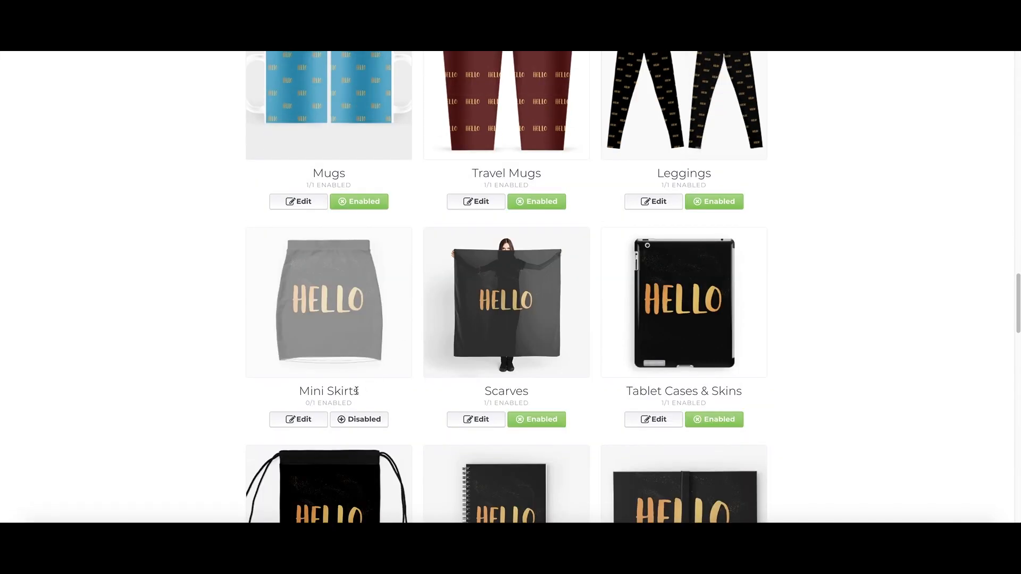
click(358, 419)
- Repeat the design in the staggered pattern on Mini Skirts at 9% size and apply the changes
click(301, 419)
scroll(633, 404, down, 4)
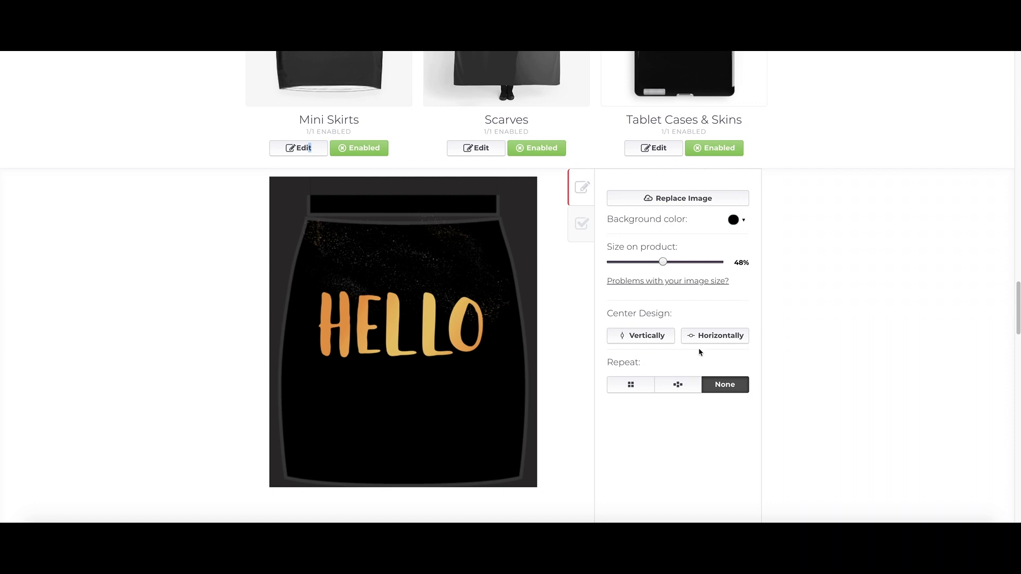
click(677, 384)
click(640, 263)
drag(640, 264, 621, 262)
scroll(682, 335, down, 3)
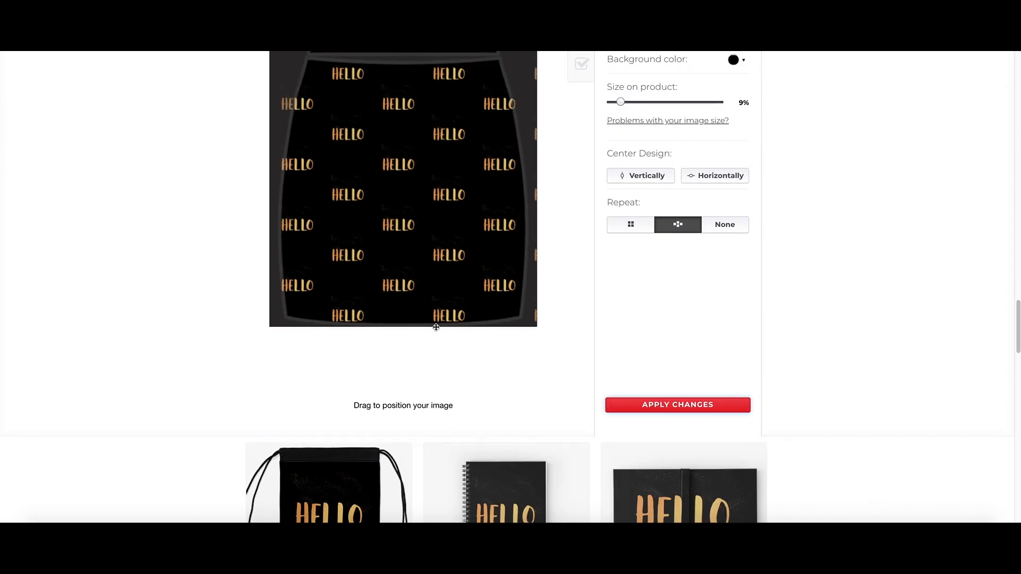
scroll(436, 331, up, 5)
drag(487, 245, 489, 252)
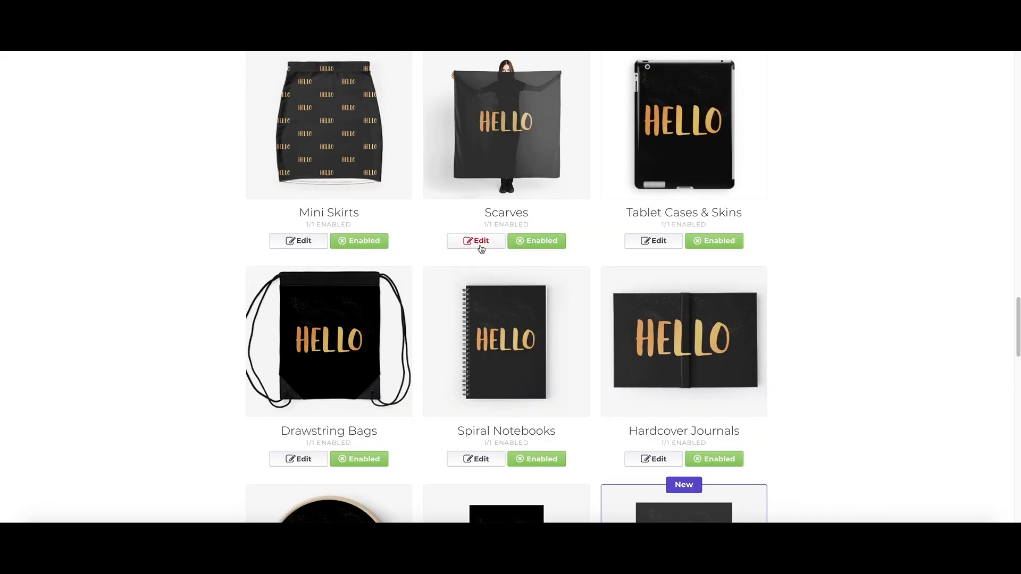
- Repeat the design in the regular grid pattern on Scarves, shrink it to small repeats and apply the changes
click(480, 244)
click(673, 304)
click(628, 302)
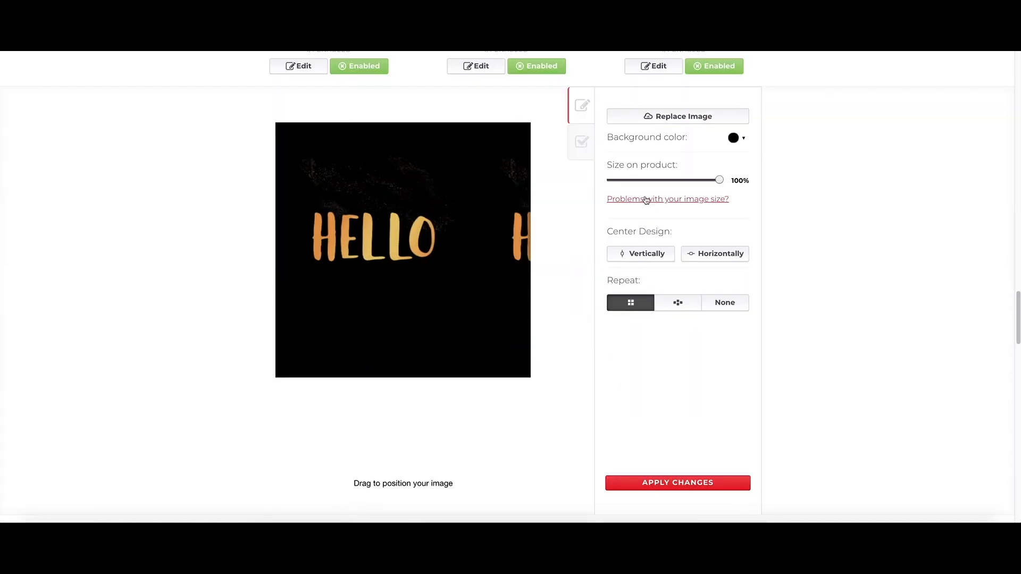
click(628, 181)
click(644, 488)
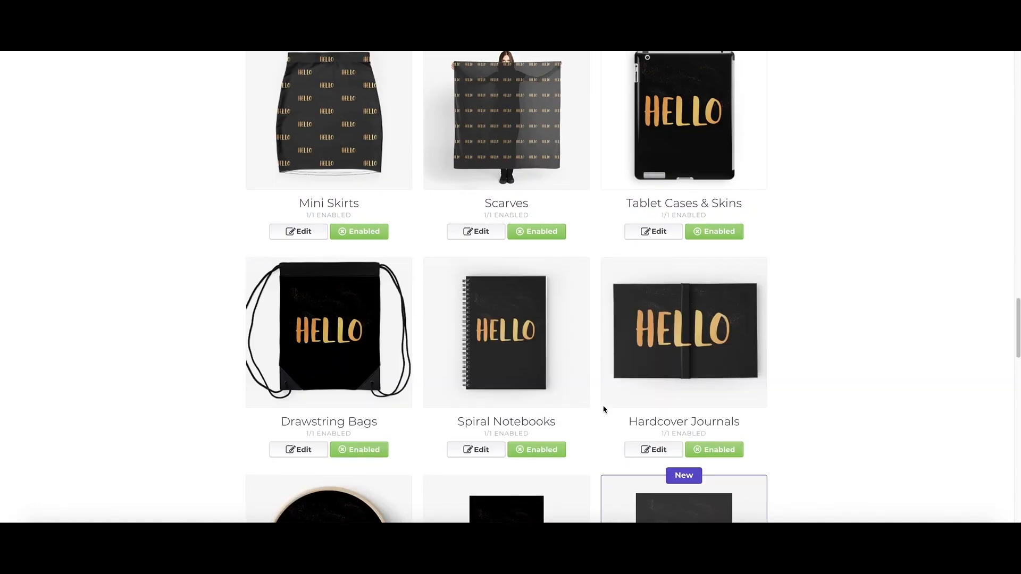
- Check the design's placement on Tablet Cases & Skins and apply the settings without edits
click(654, 306)
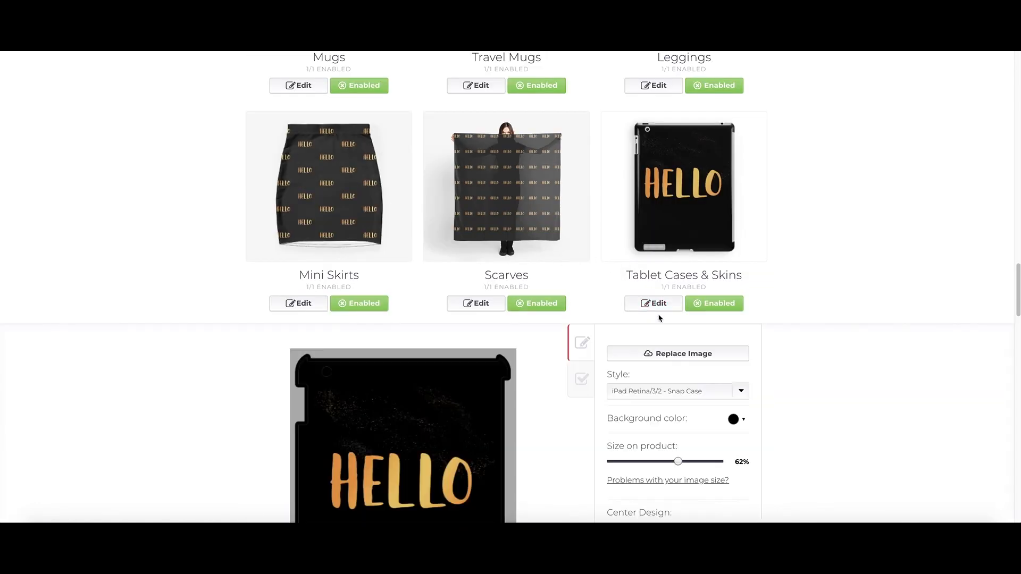
click(677, 519)
scroll(553, 289, down, 3)
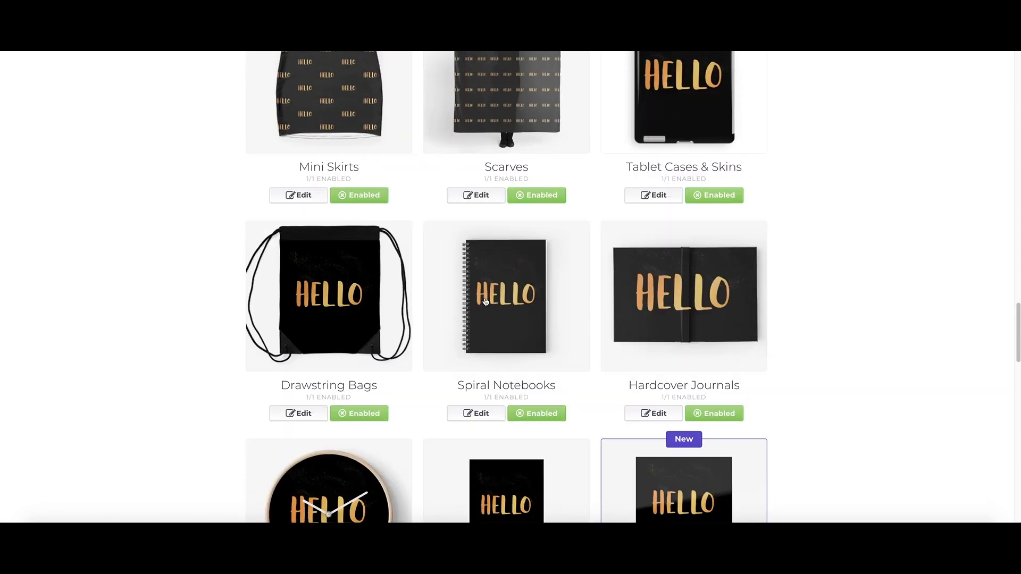
- Shrink the design on Hardcover Journals to 29% and place it on the front cover only
click(654, 320)
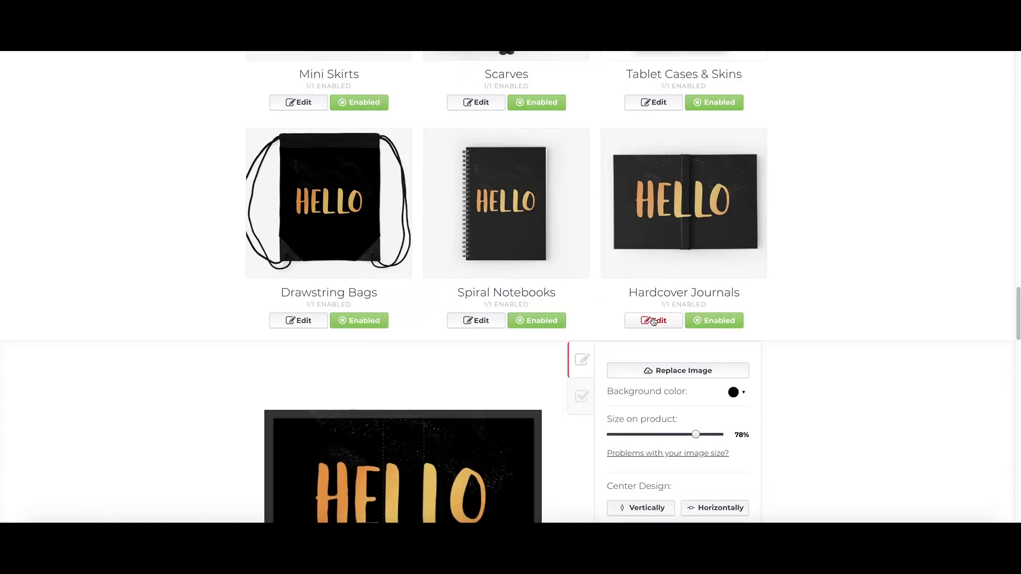
click(673, 348)
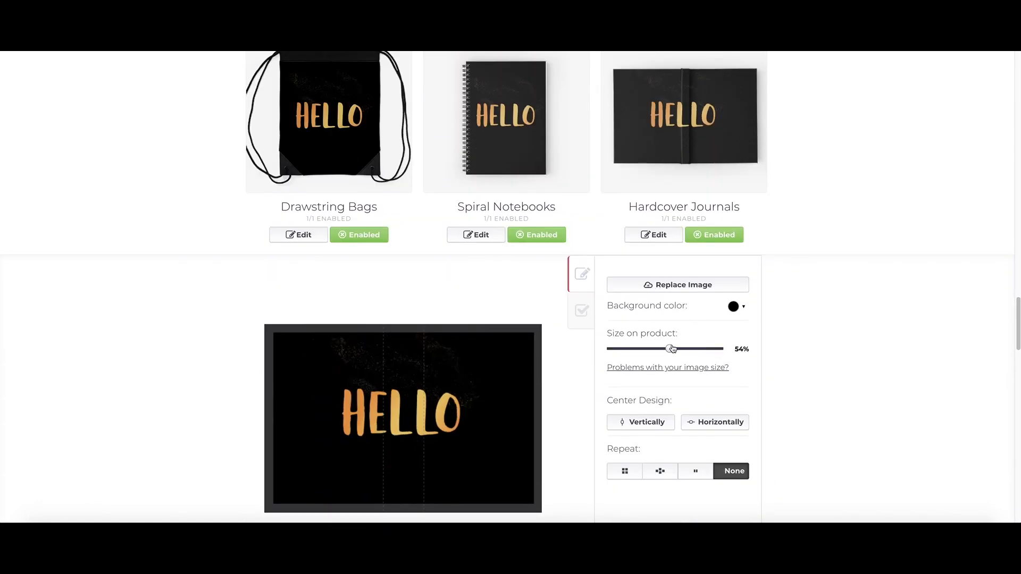
drag(673, 349, 662, 348)
drag(418, 416, 489, 413)
click(643, 351)
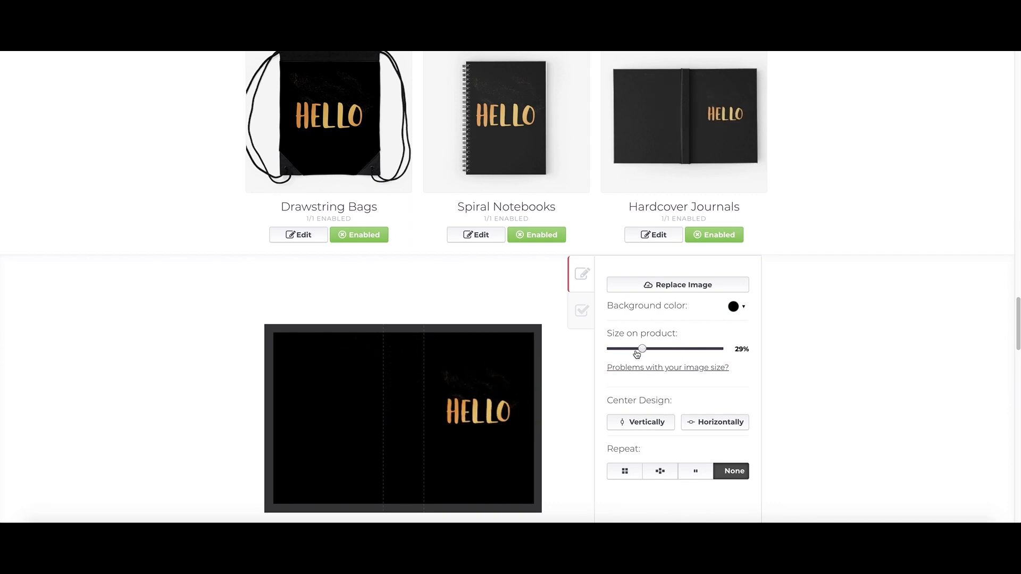
- Try the staggered and regular grid repeats on Hardcover Journals, and return the repeat to None
click(661, 473)
click(617, 472)
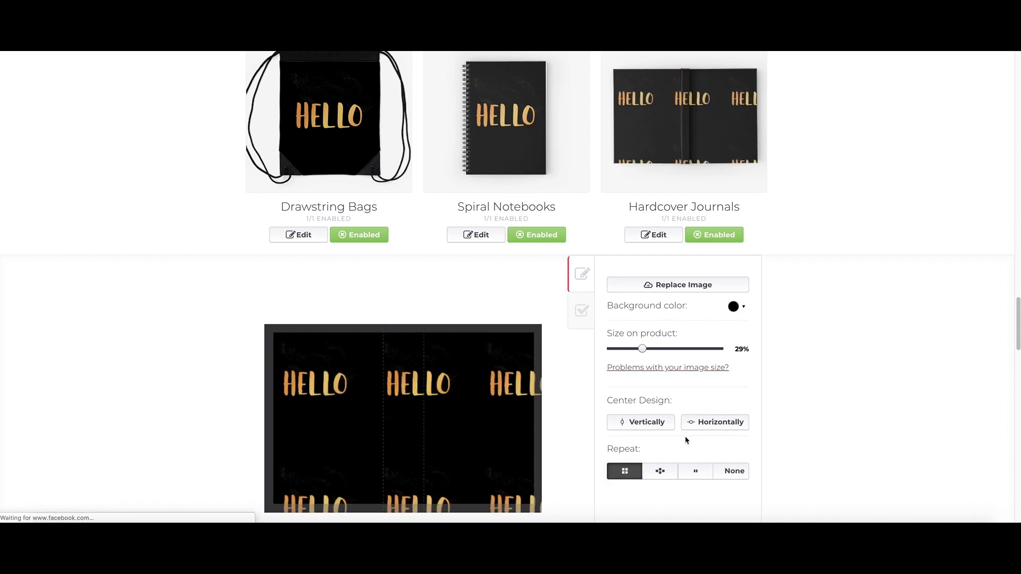
click(732, 471)
- Repeat the design once on each cover of the Hardcover Journals and center it horizontally
click(698, 472)
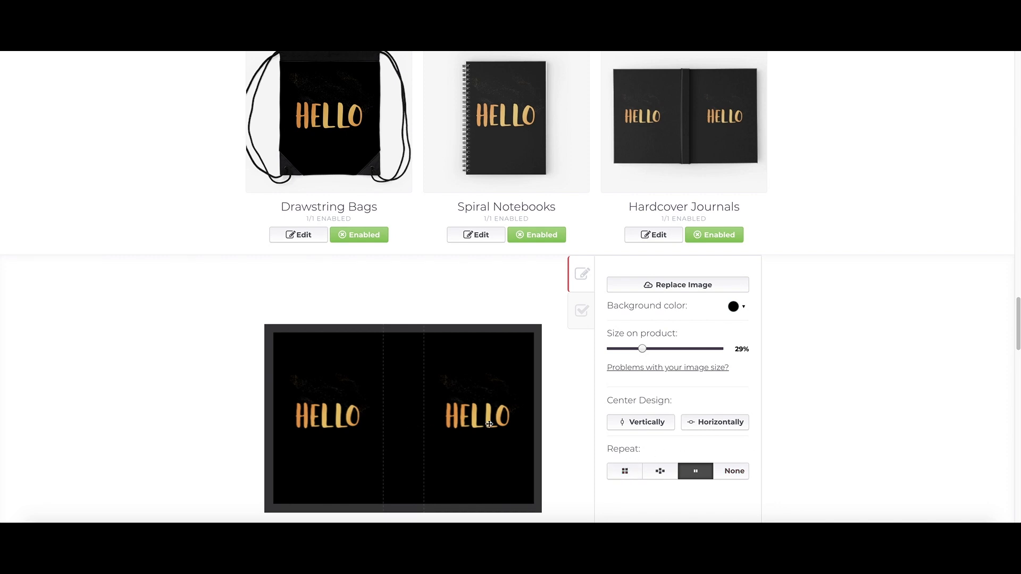
click(667, 477)
click(698, 478)
drag(482, 435, 483, 423)
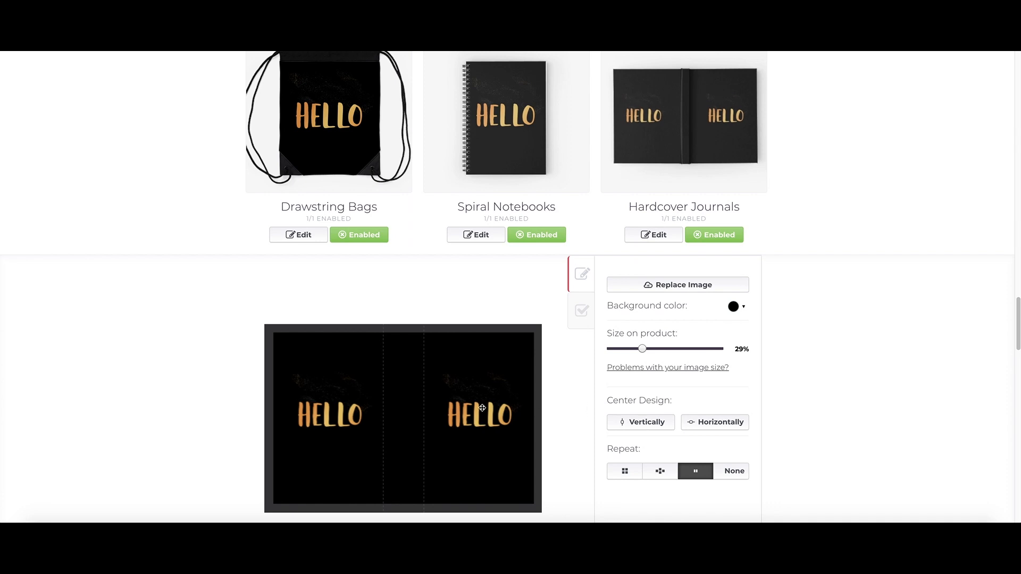
click(745, 423)
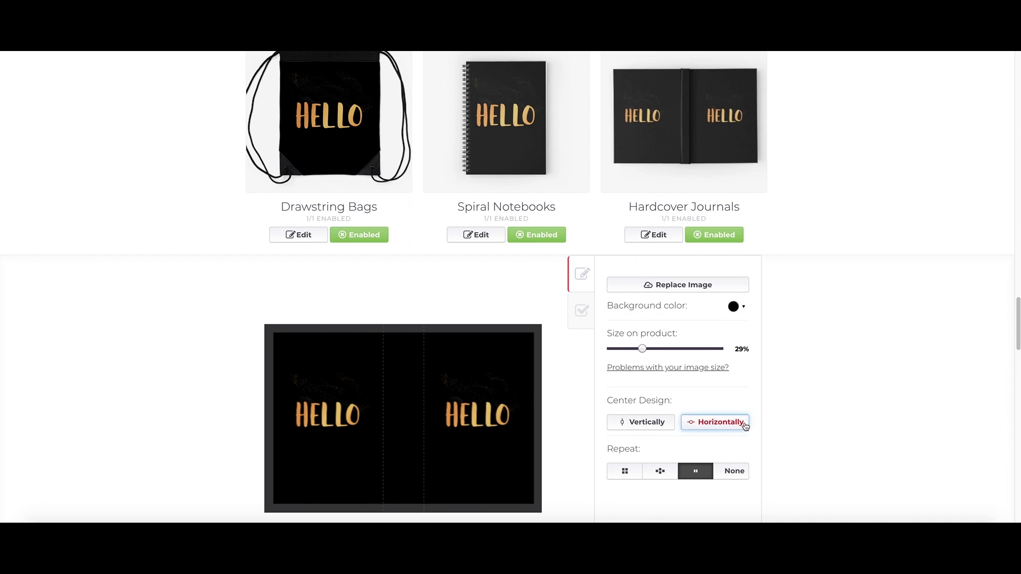
- Center the repeated design vertically on the Hardcover Journals and apply the changes
click(669, 424)
scroll(679, 437, down, 3)
scroll(679, 437, down, 2)
click(663, 431)
scroll(485, 326, up, 2)
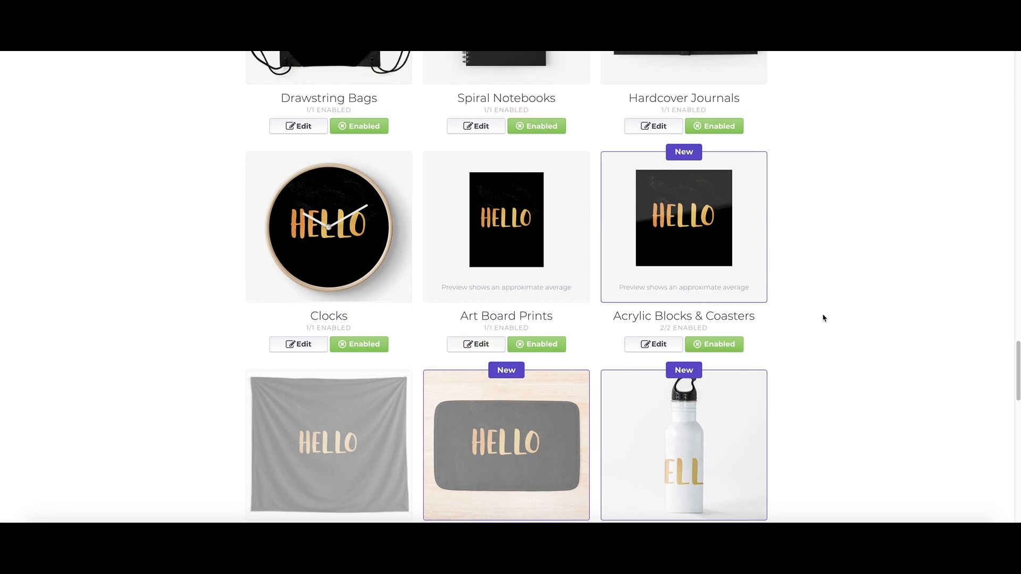
- Enable Throw Blankets & Wall Tapestries and repeat the design on them in a regular grid scaled to 21%
scroll(823, 317, down, 3)
click(371, 415)
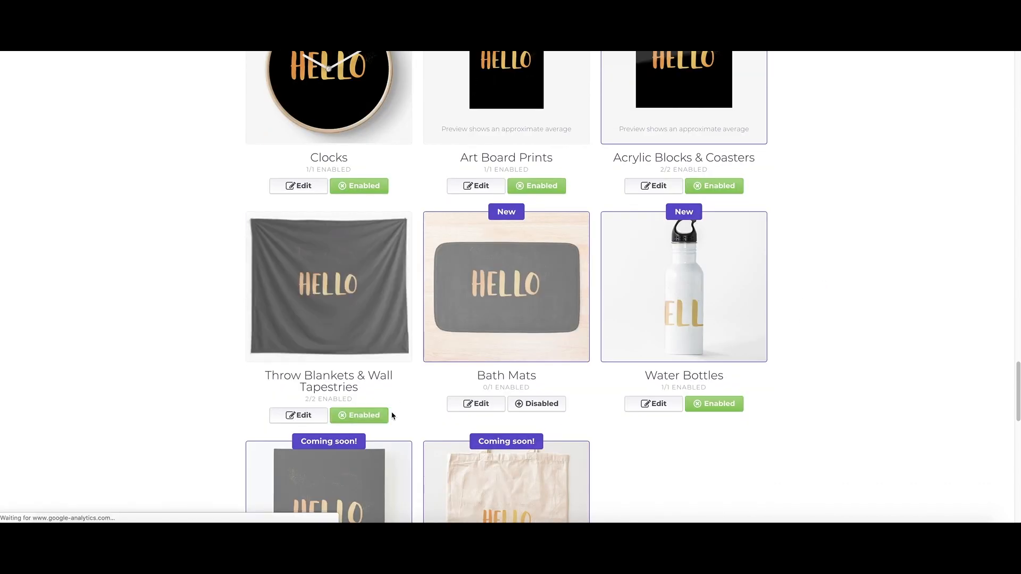
click(299, 415)
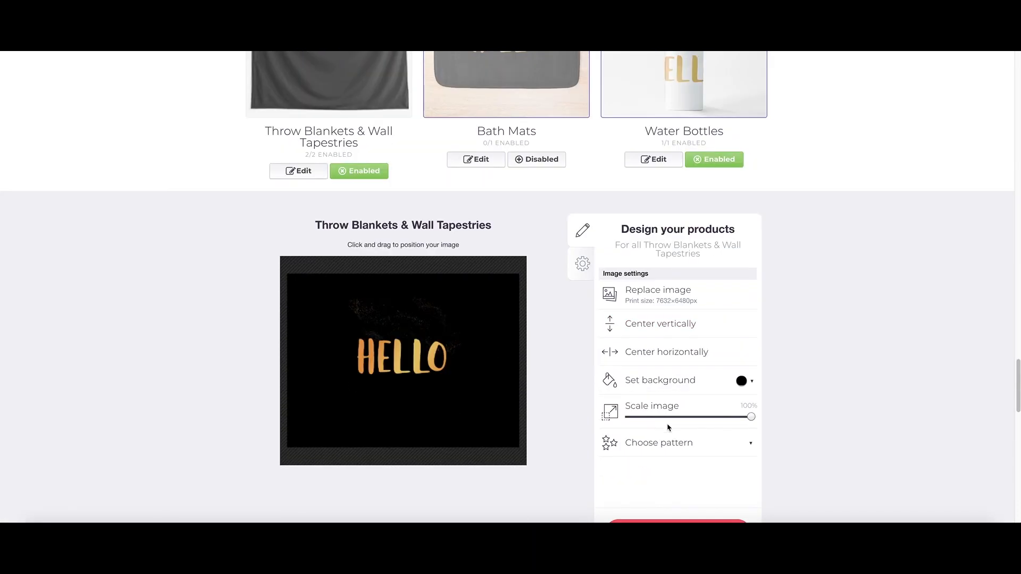
click(687, 441)
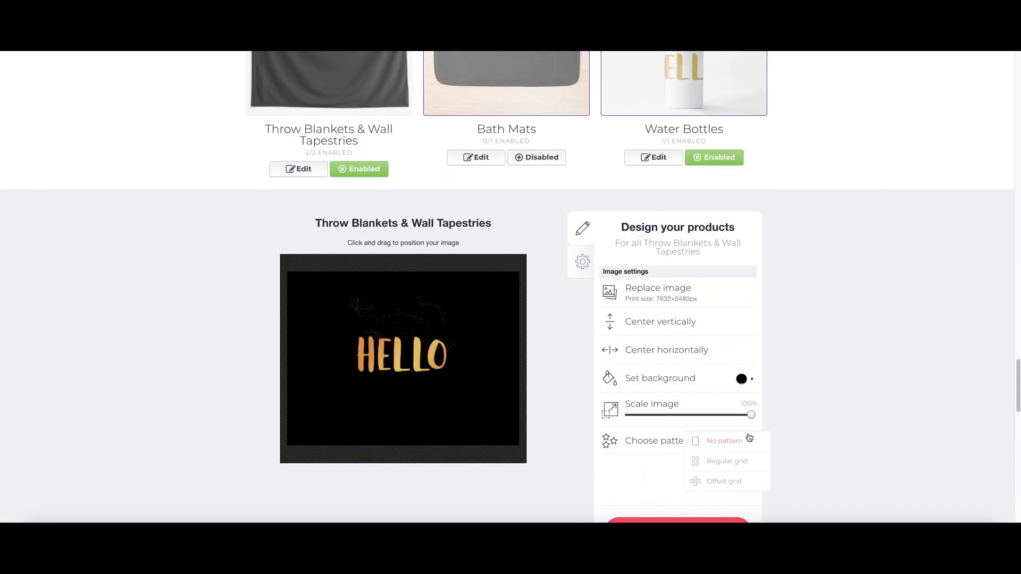
click(741, 462)
drag(694, 415, 656, 417)
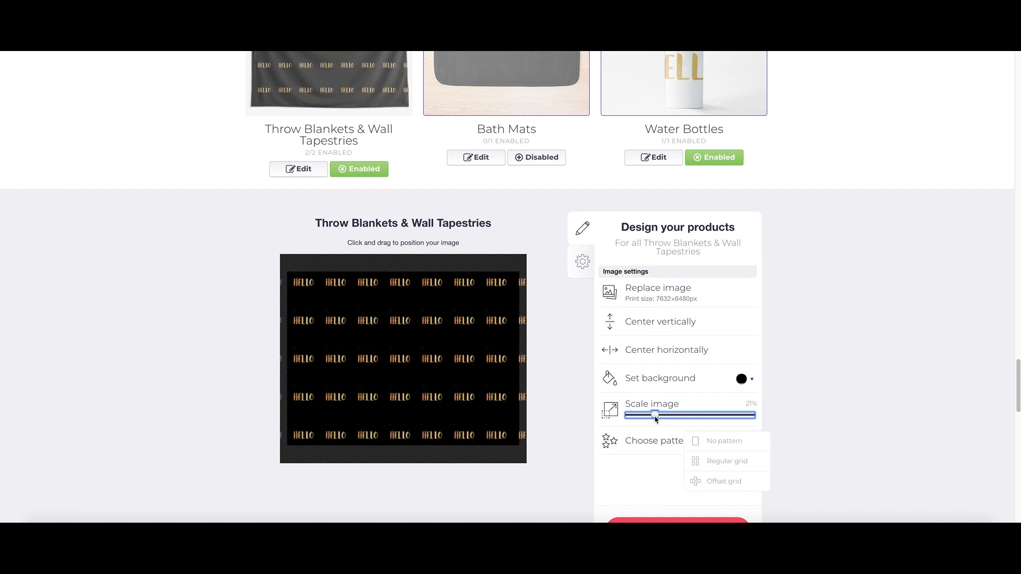
scroll(745, 415, down, 5)
click(674, 318)
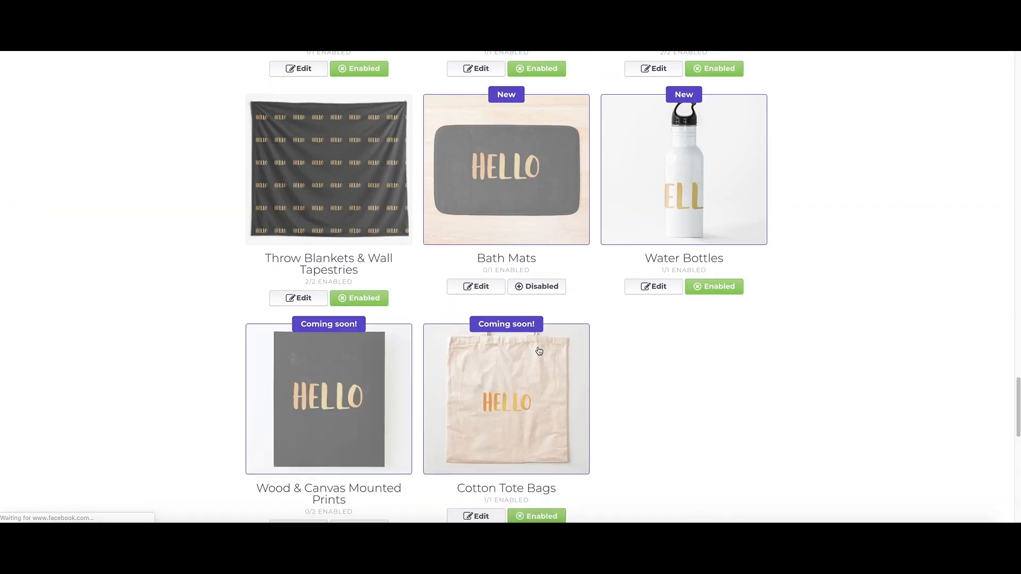
- Enable Bath Mats and cover them with a small-scale offset grid of the design, applying the changes
click(545, 310)
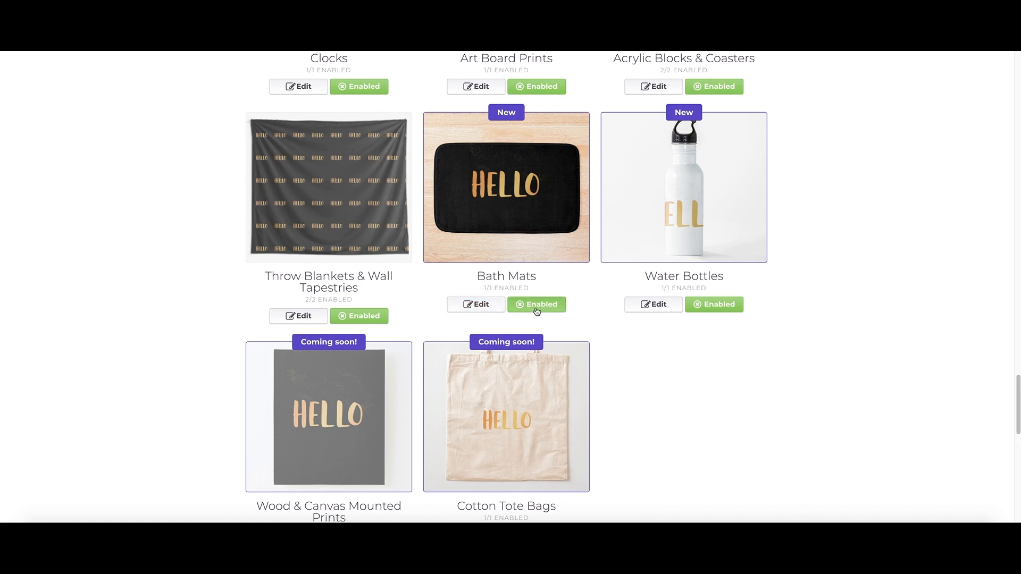
click(476, 305)
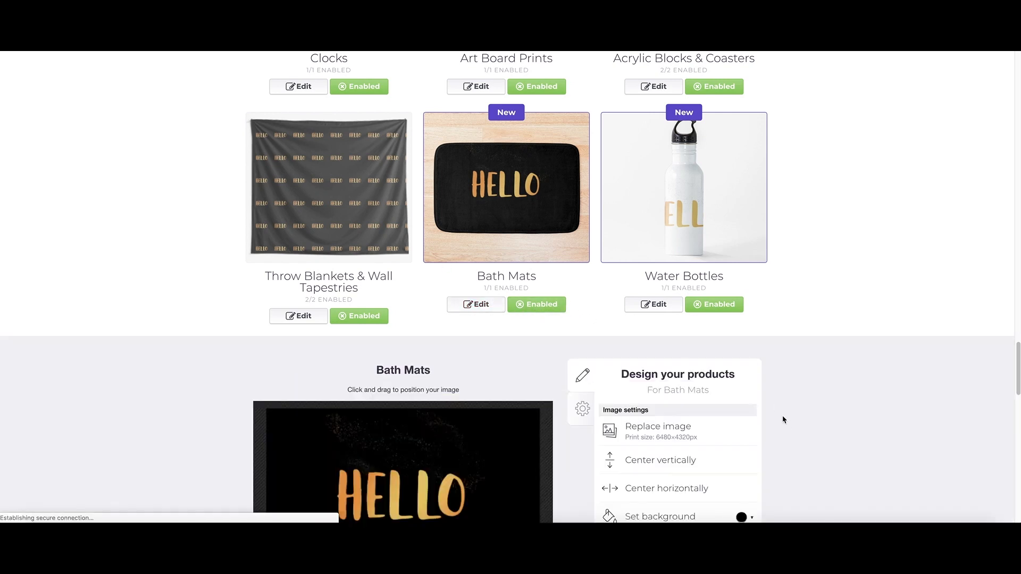
click(742, 362)
click(670, 393)
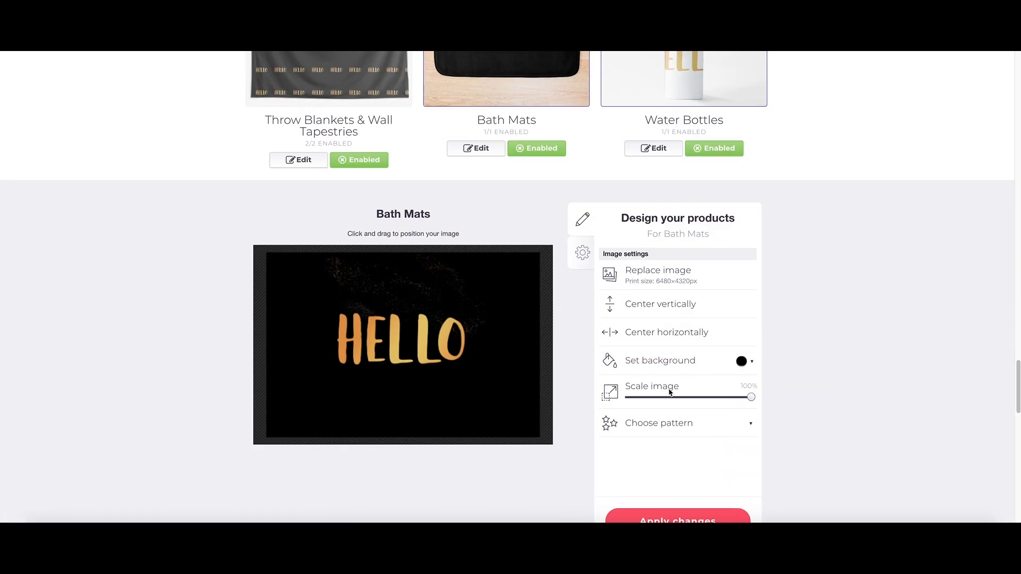
drag(653, 400, 686, 396)
click(729, 422)
click(740, 464)
drag(664, 399, 645, 398)
click(633, 520)
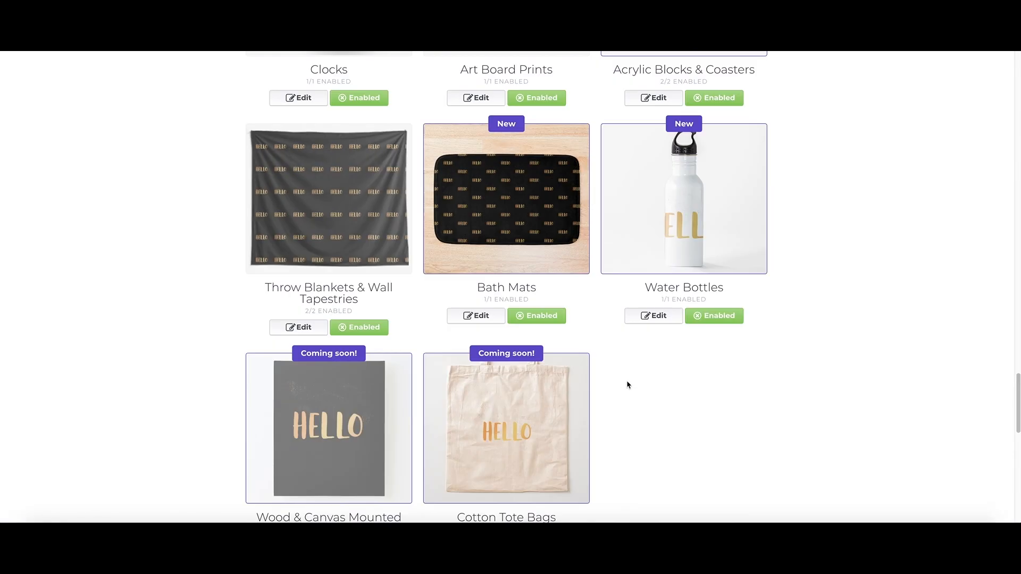
- Repeat the design on Water Bottles in an offset grid scaled to 10% and apply the changes
click(655, 316)
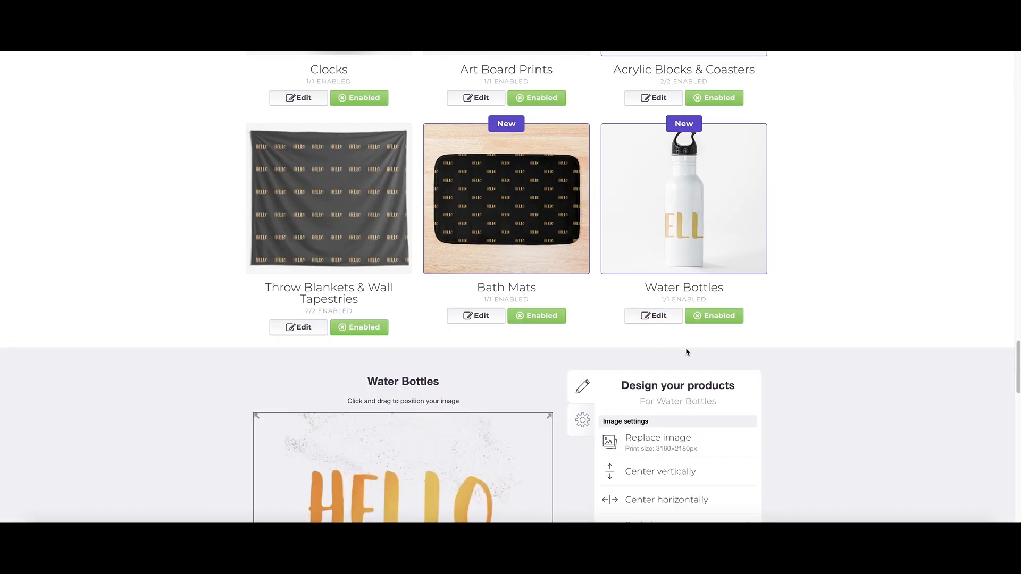
scroll(686, 362, down, 3)
click(745, 410)
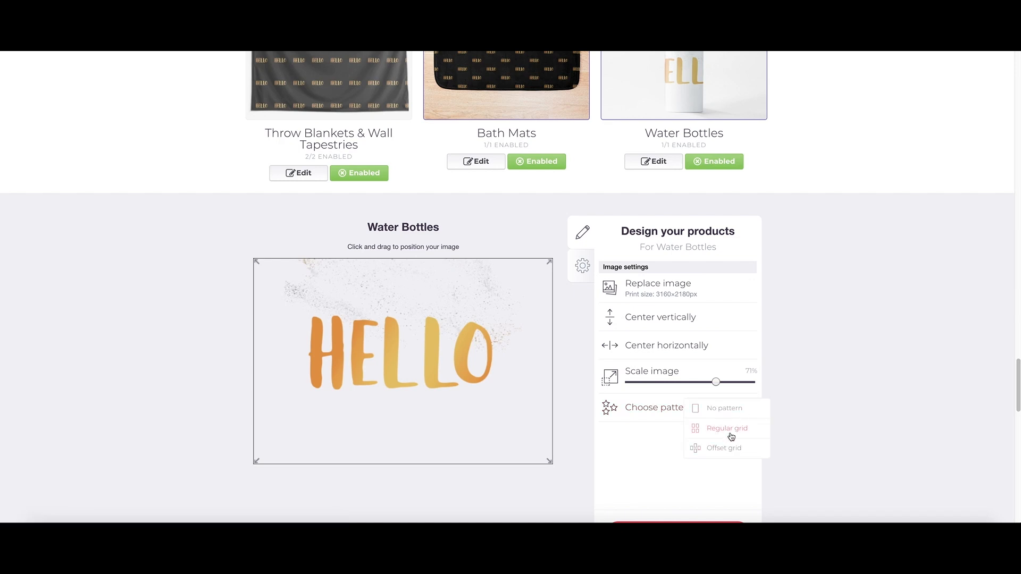
click(728, 450)
drag(684, 381, 642, 390)
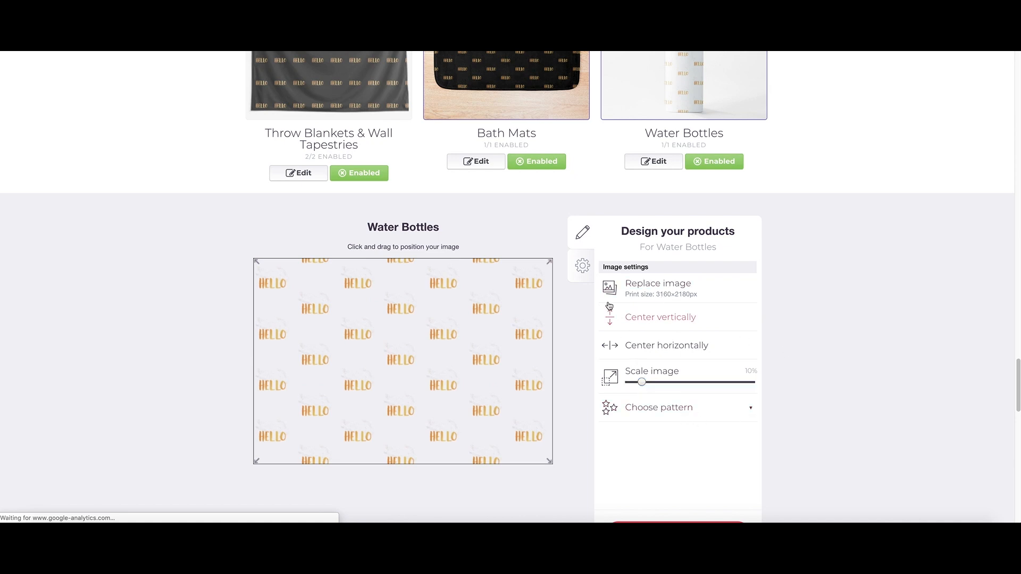
scroll(731, 383, down, 1)
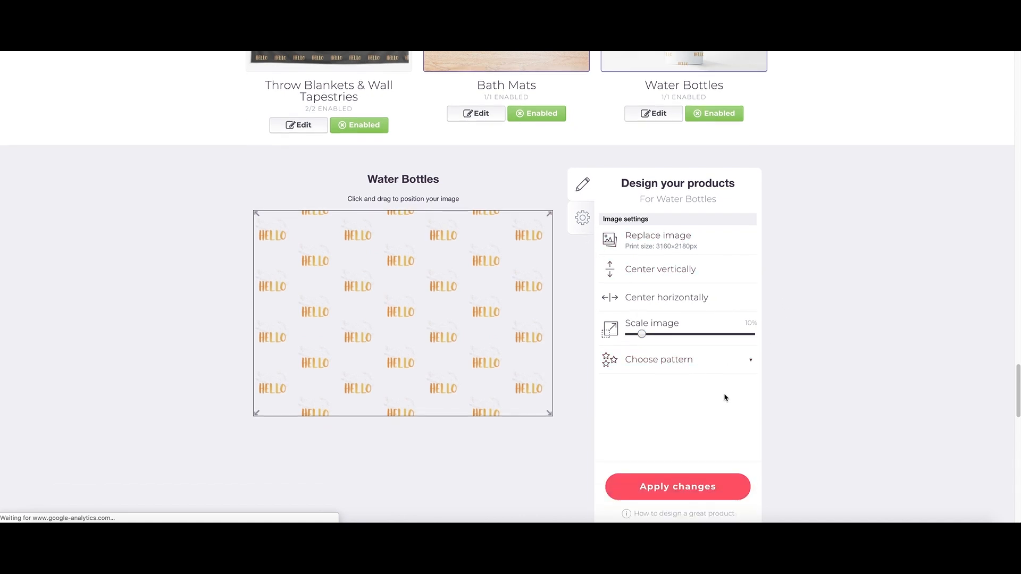
click(686, 481)
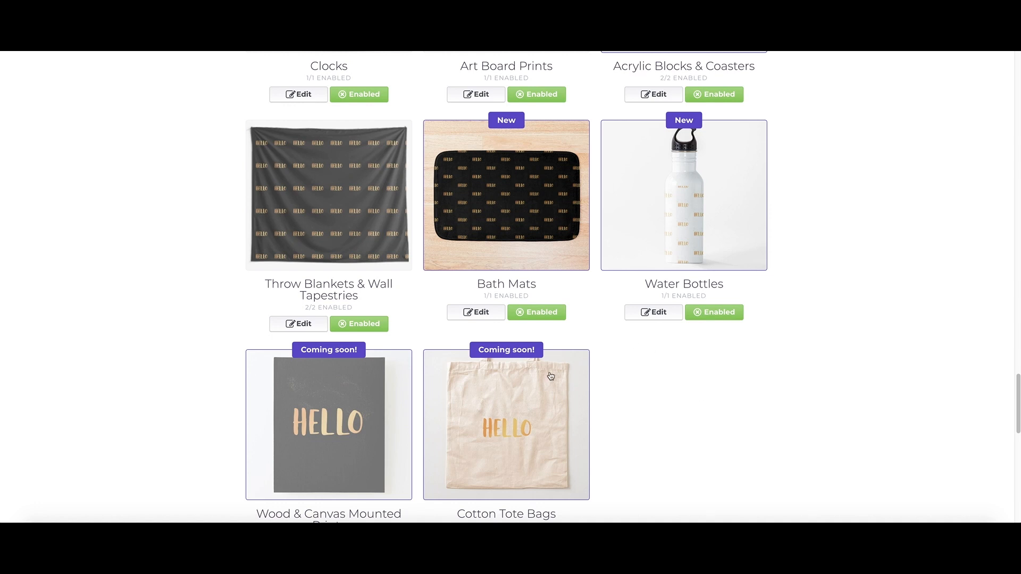
- Enable Wood & Canvas Mounted Prints and try the Cotton Tote Bags design at 10% scale with no pattern
scroll(551, 376, down, 3)
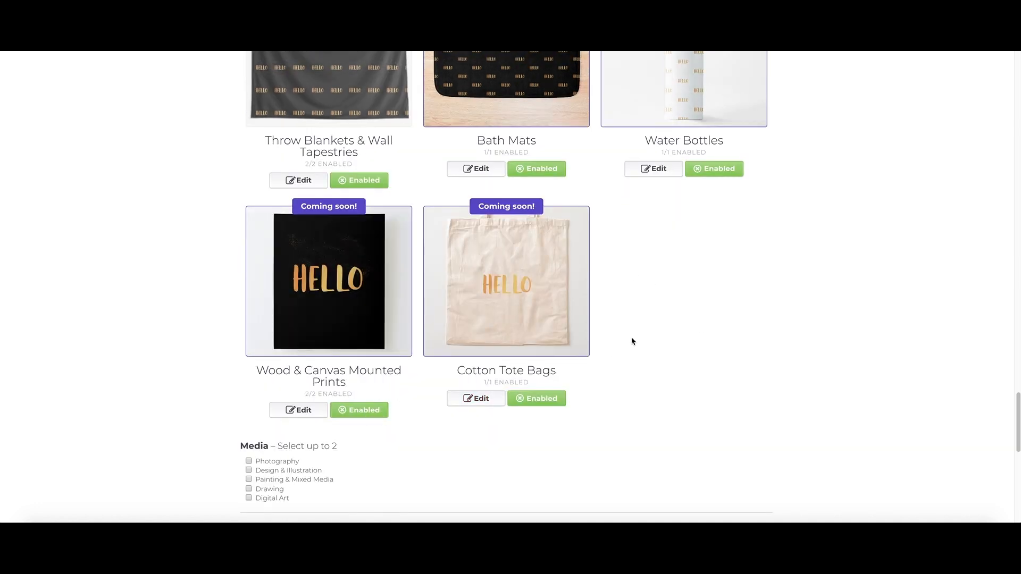
click(485, 402)
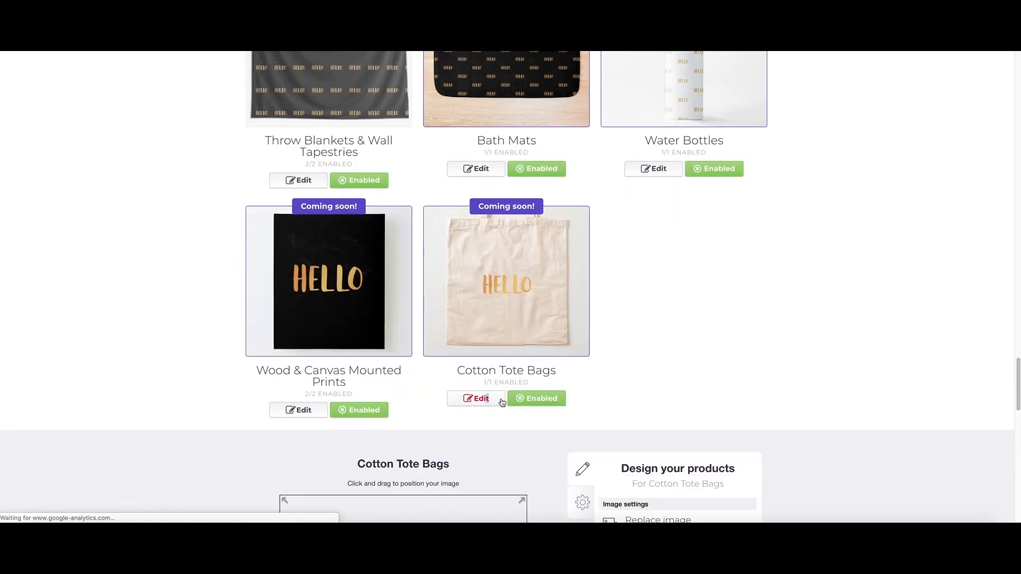
click(737, 406)
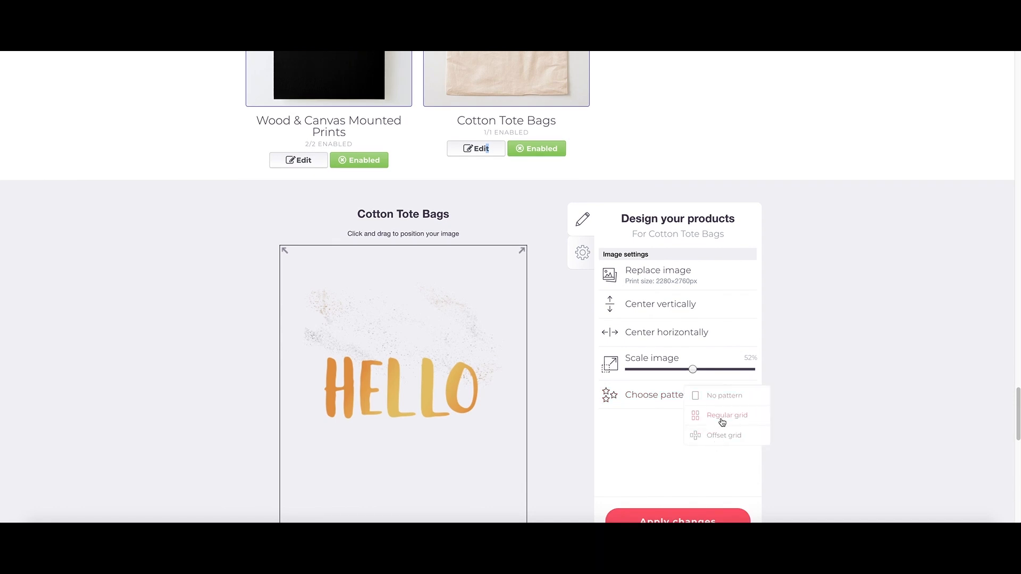
drag(692, 369, 643, 369)
click(726, 395)
click(738, 400)
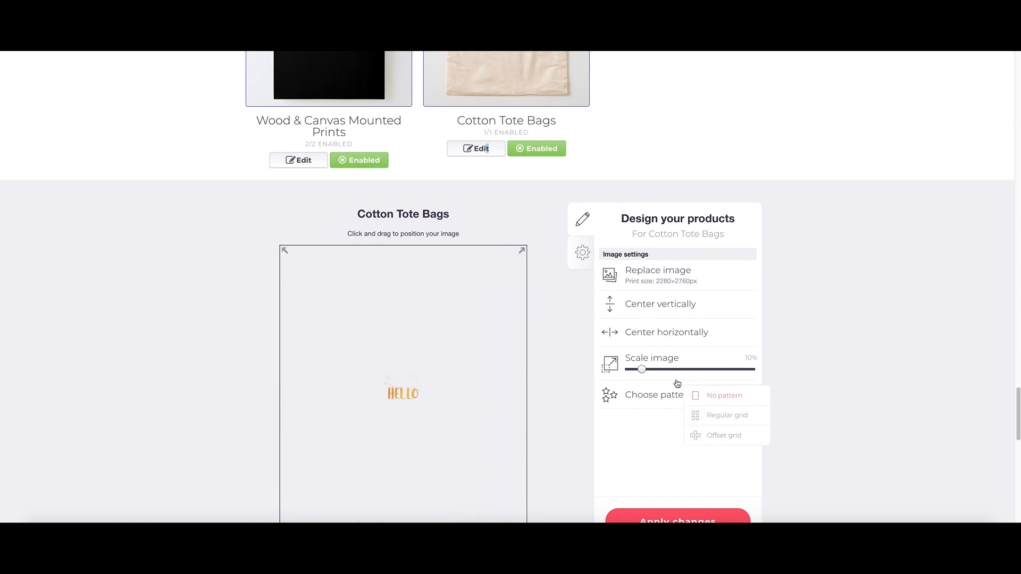
- Enlarge the single design on Cotton Tote Bags so it spans more of the bag, and apply the changes
scroll(738, 401, up, 1)
drag(656, 438, 719, 438)
scroll(772, 394, down, 3)
click(686, 406)
- Review all product previews together with the work's title, tags, description and background color
scroll(626, 362, up, 5)
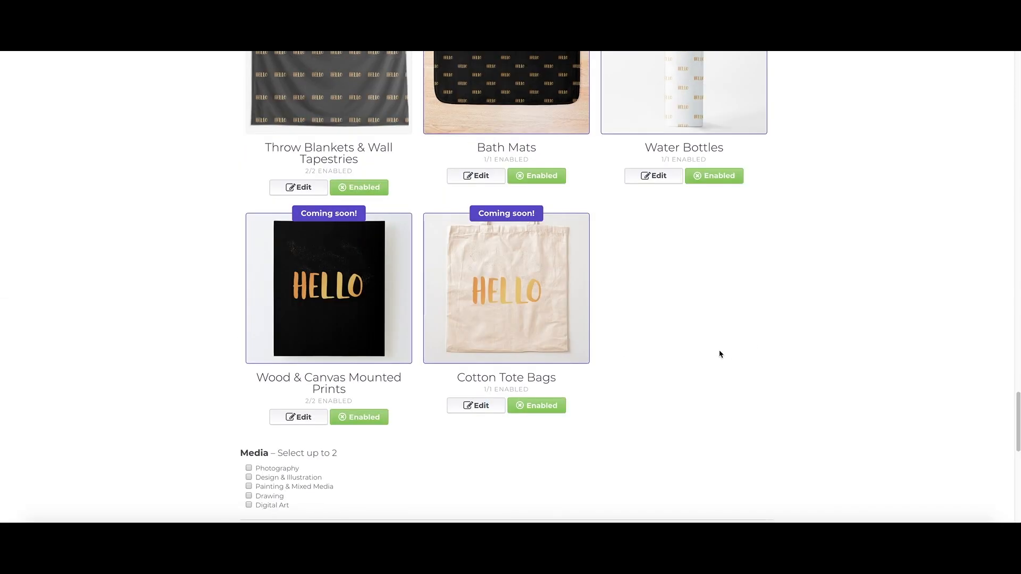
scroll(735, 334, up, 3)
scroll(872, 336, up, 5)
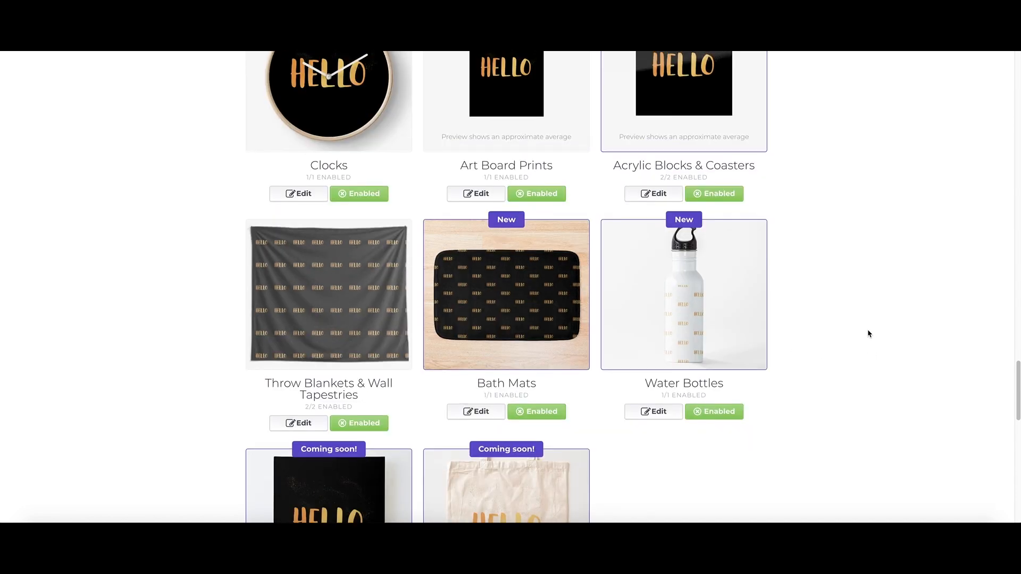
scroll(829, 314, up, 4)
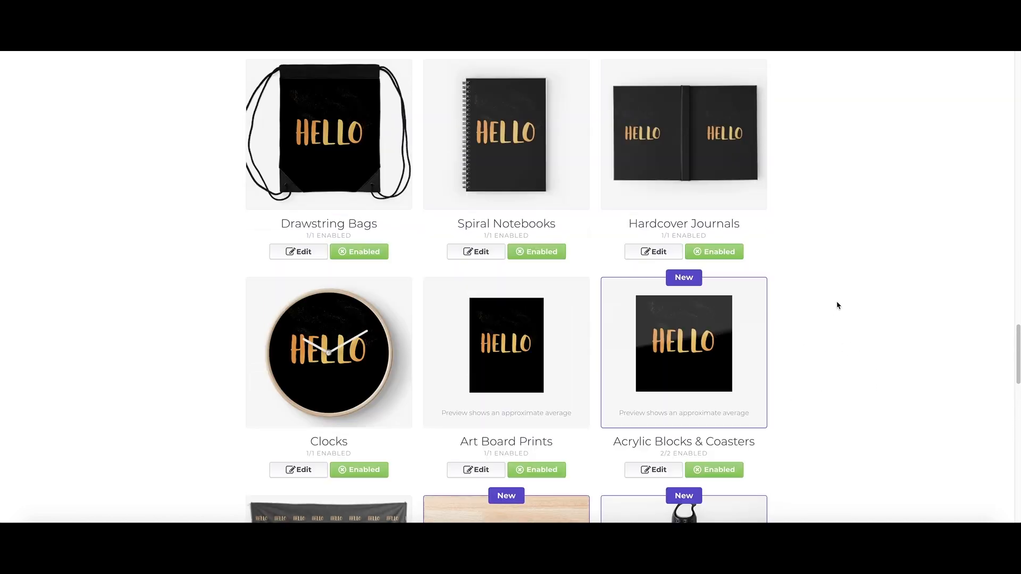
scroll(830, 308, up, 14)
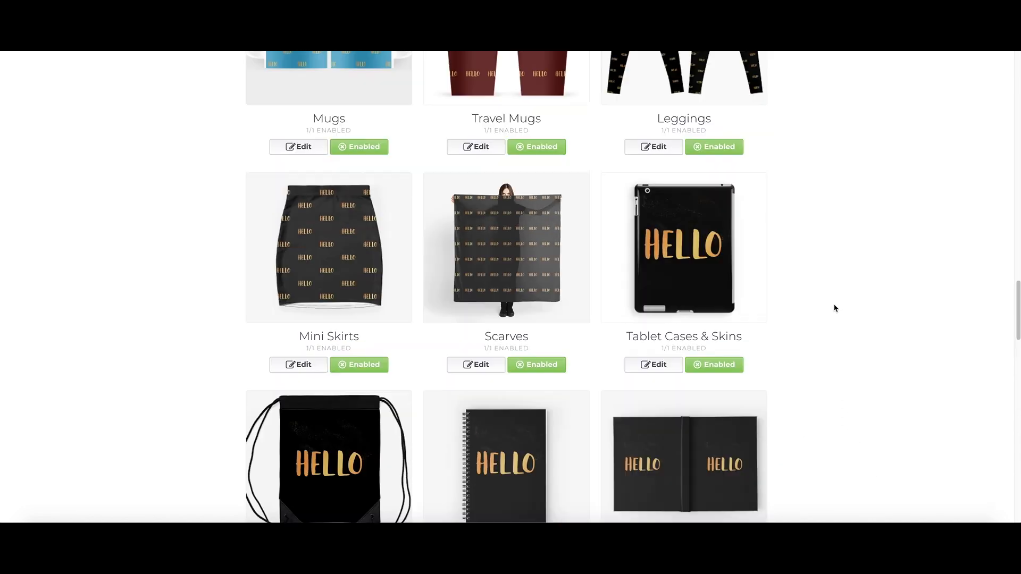
scroll(807, 311, up, 12)
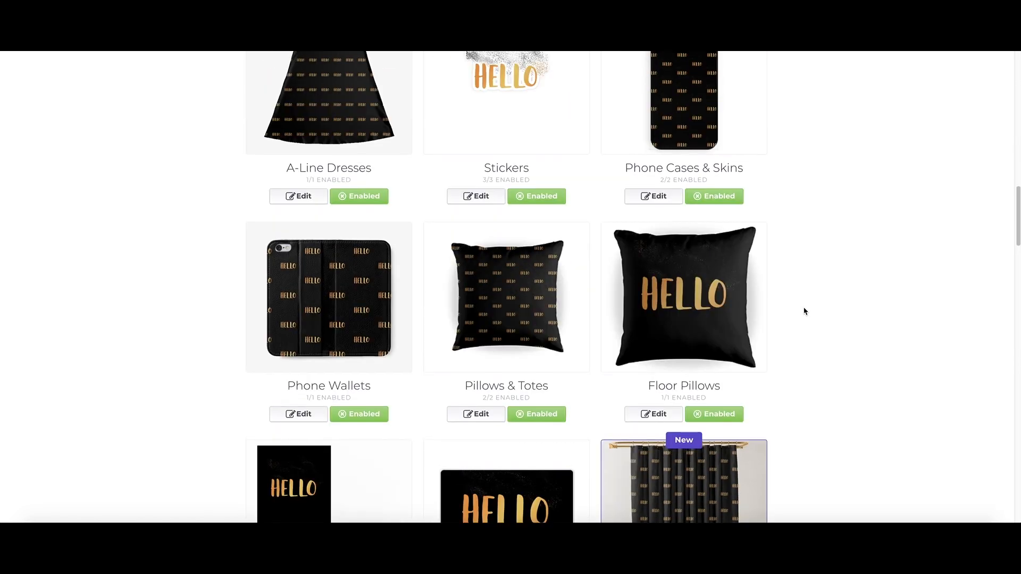
scroll(805, 311, up, 3)
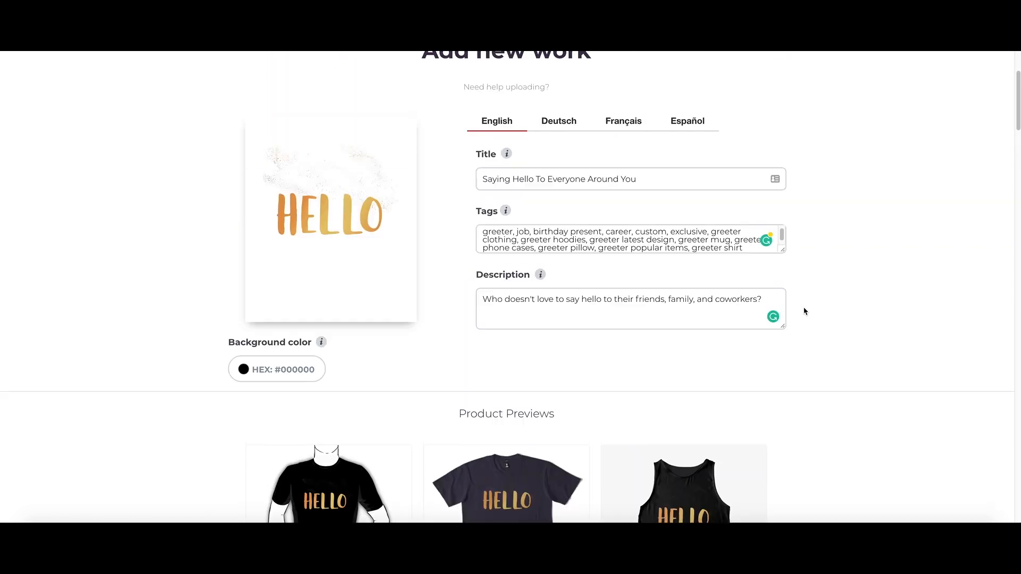
scroll(810, 313, down, 1)
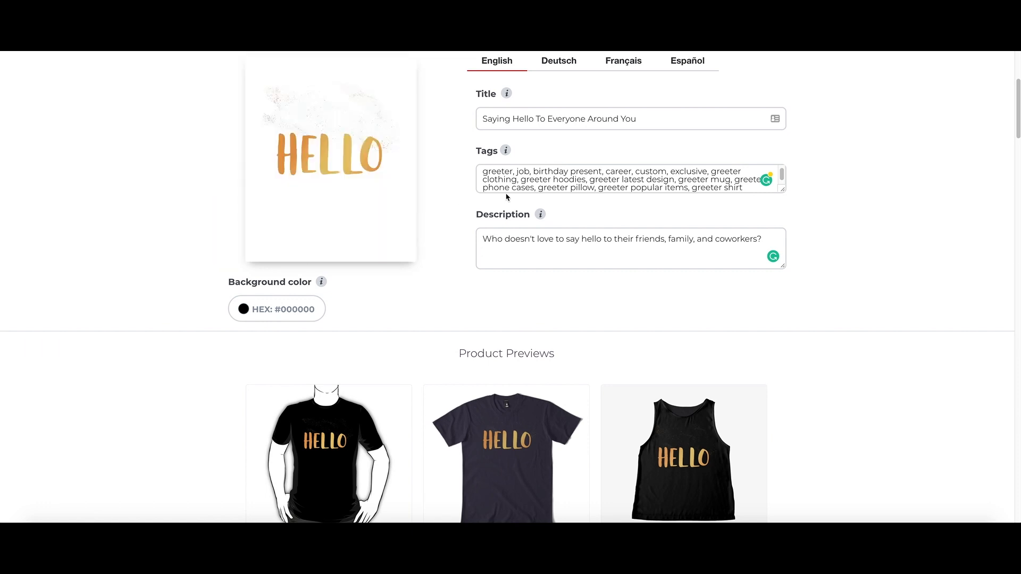
scroll(787, 266, down, 20)
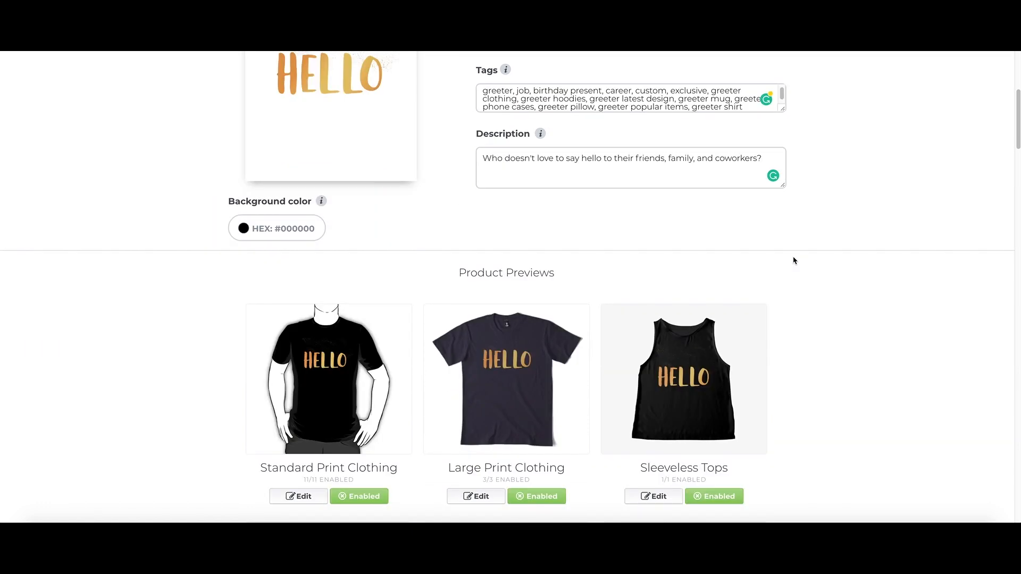
scroll(785, 280, down, 20)
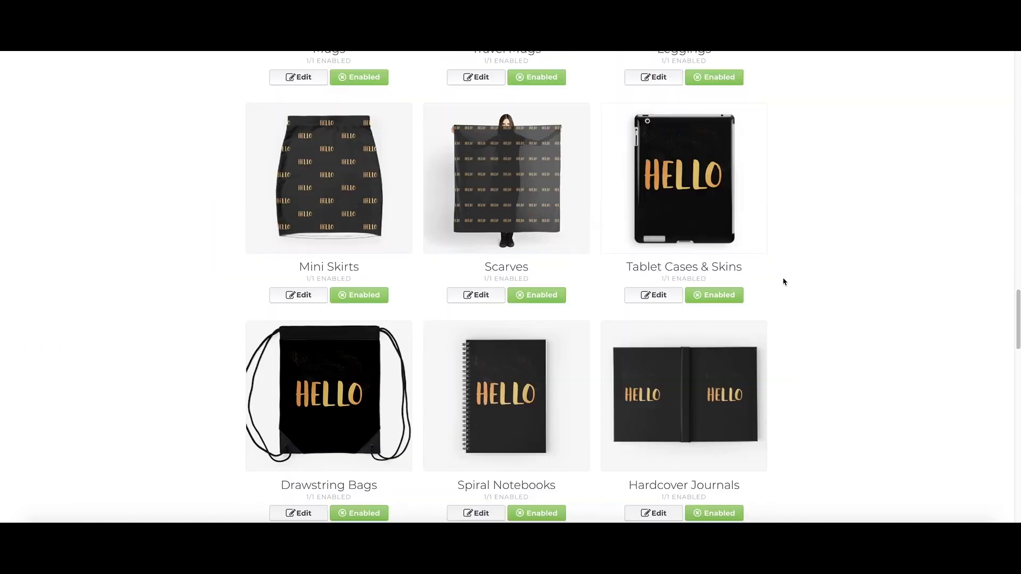
- Select Design & Illustration and Digital Art as the work's media
scroll(776, 290, down, 2)
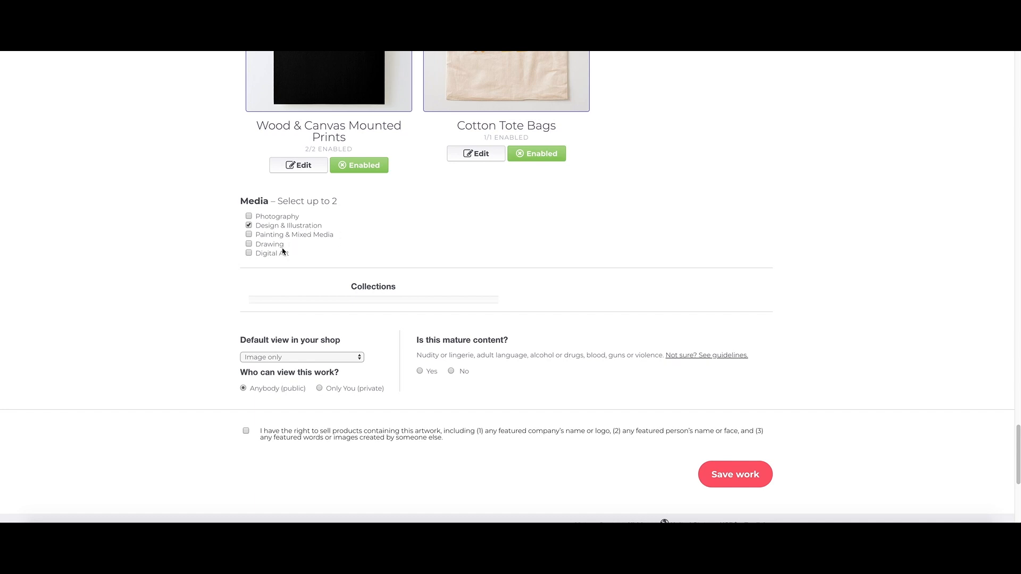
click(268, 255)
scroll(497, 352, down, 1)
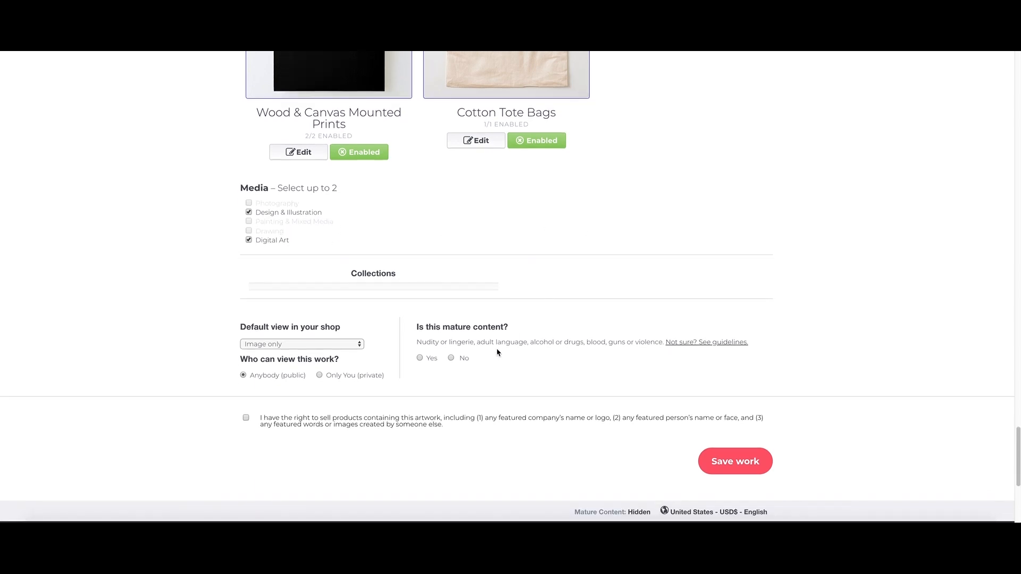
- Set the work's default view in the shop to Classic T-Shirts
click(292, 348)
click(293, 347)
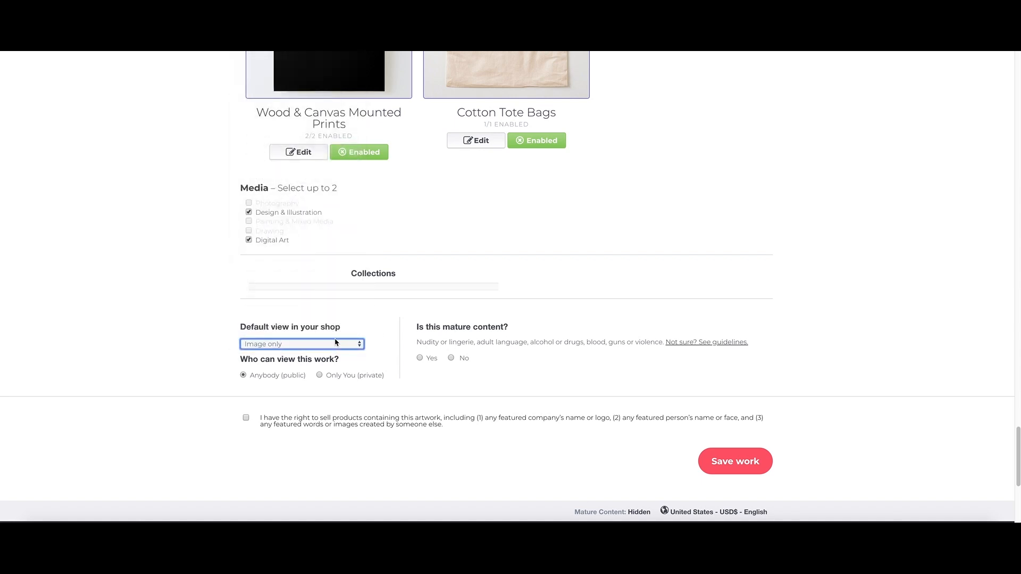
click(359, 345)
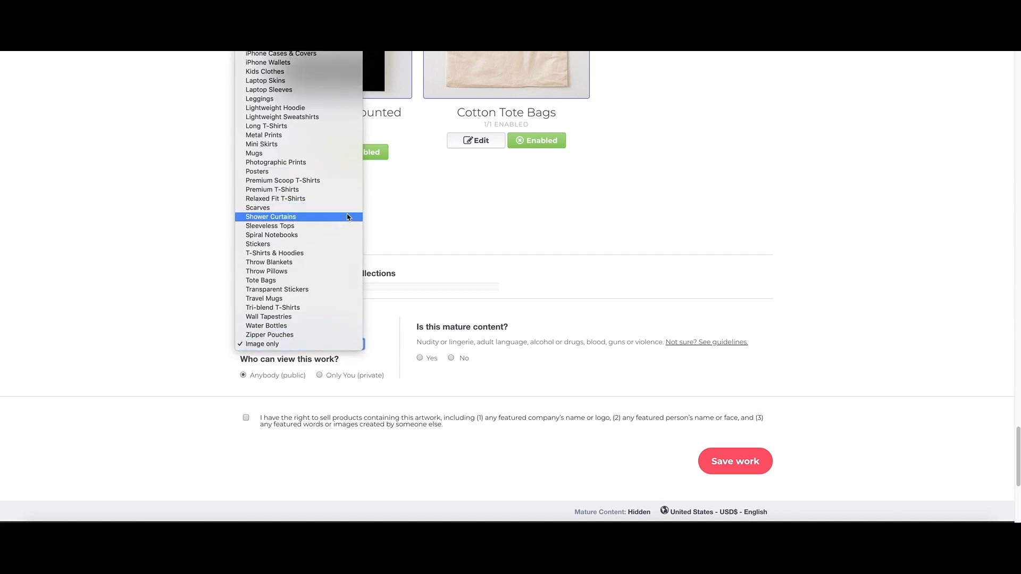
scroll(344, 214, up, 3)
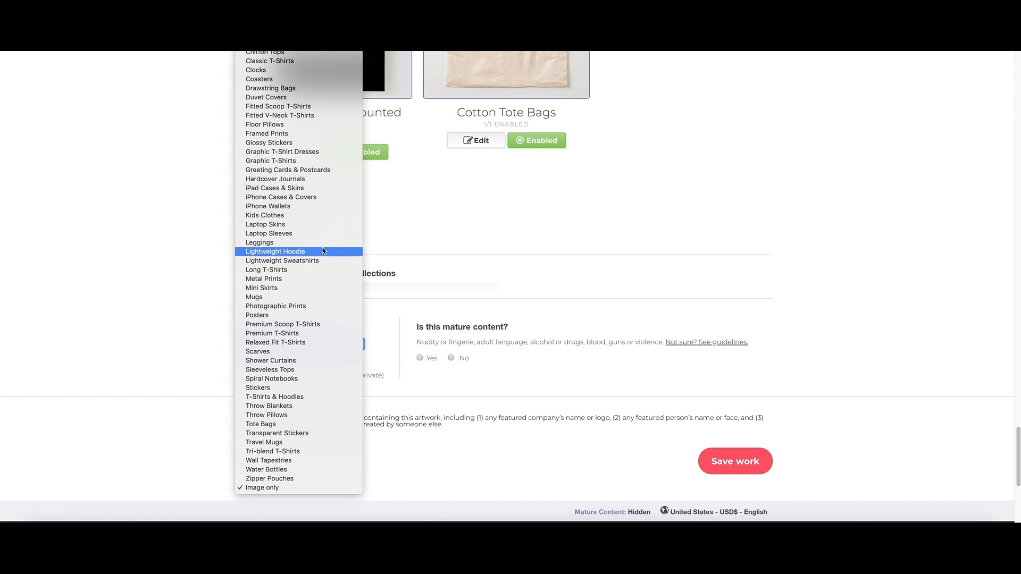
click(313, 65)
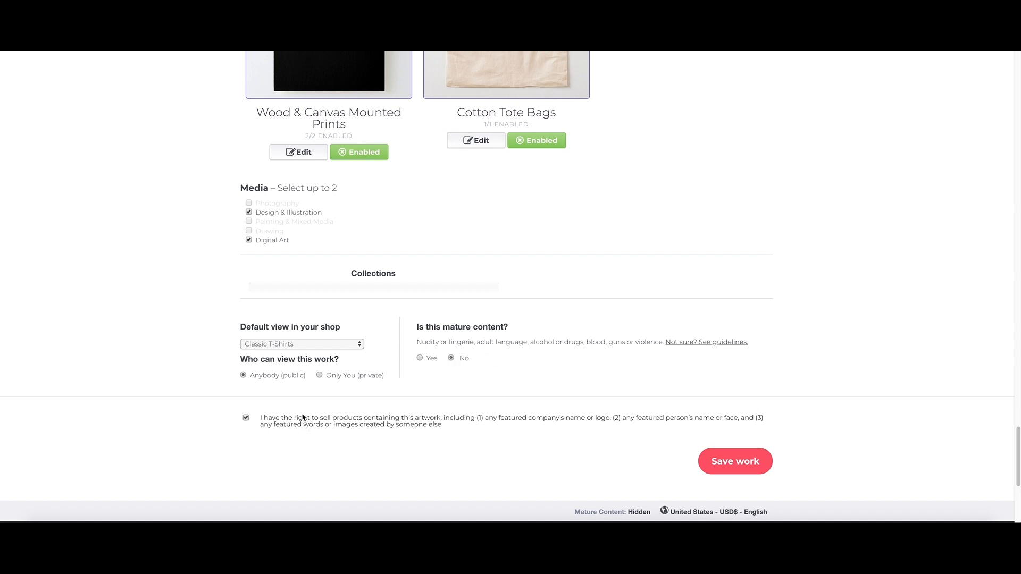
- Mark the work as not mature content, confirm the right to sell the artwork, and save the work
click(723, 461)
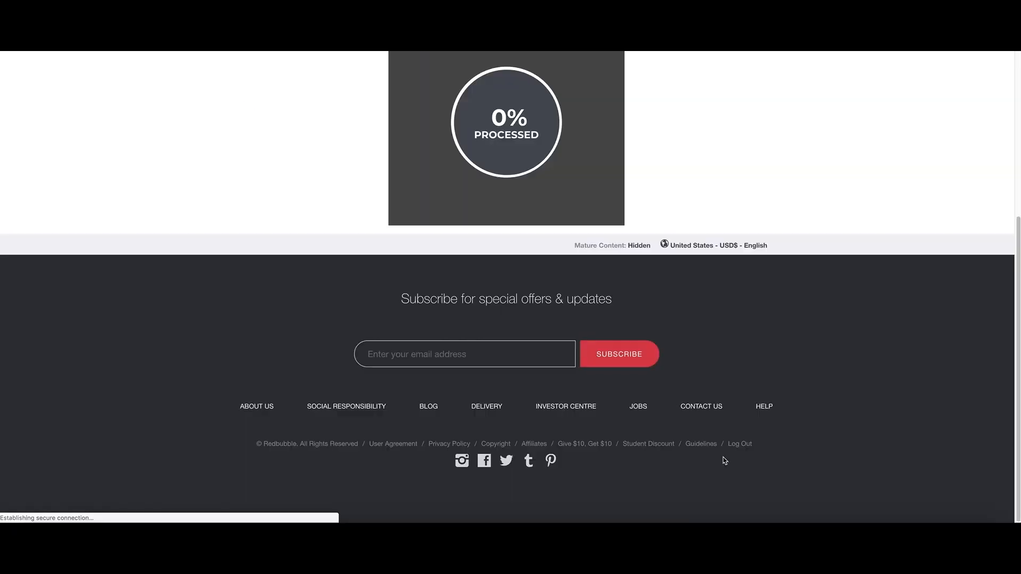
scroll(687, 278, up, 3)
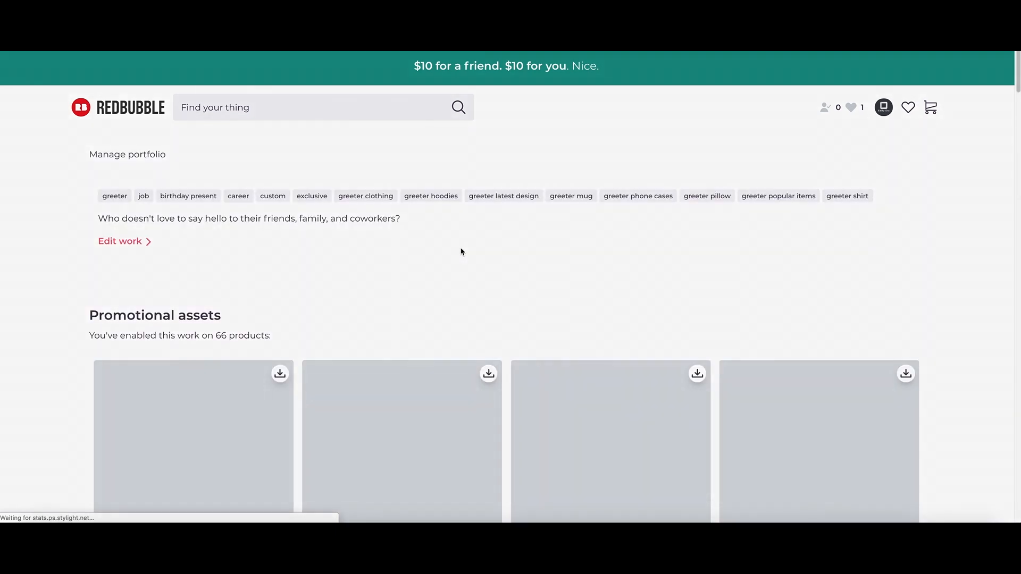
- Look over the saved work's page, including its large design image, tags and description
scroll(472, 252, down, 3)
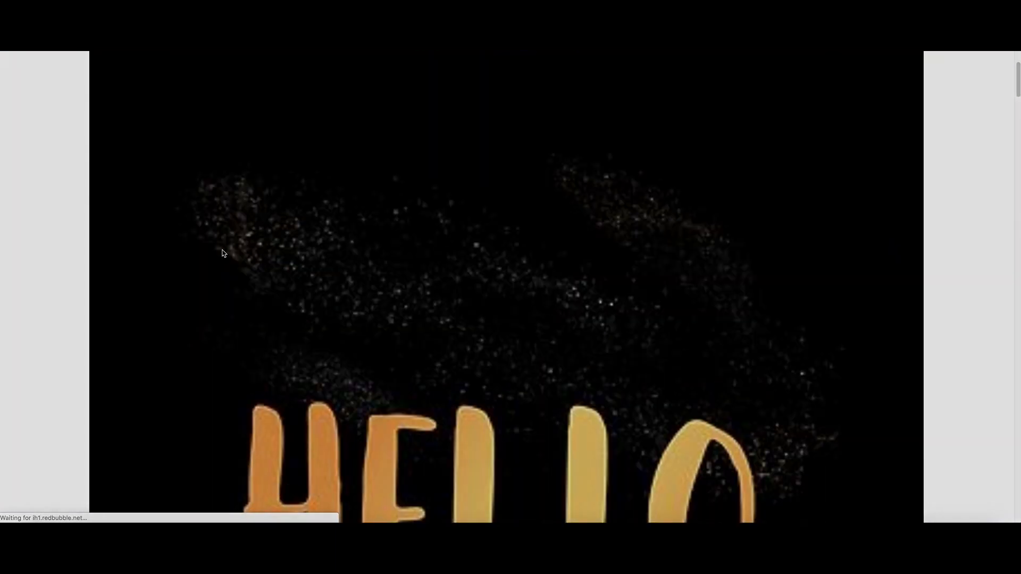
scroll(159, 242, down, 10)
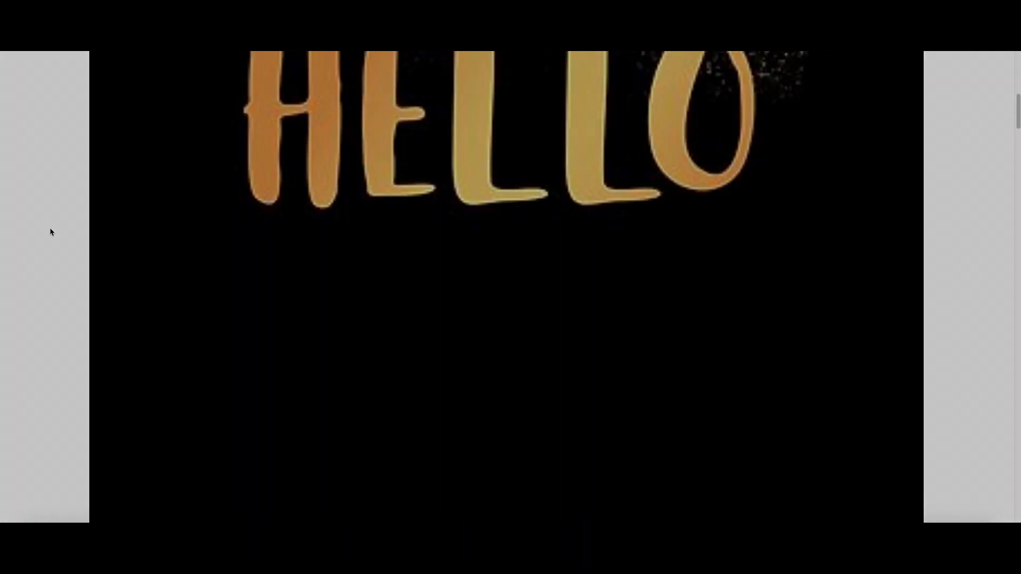
scroll(51, 232, down, 3)
scroll(51, 232, up, 8)
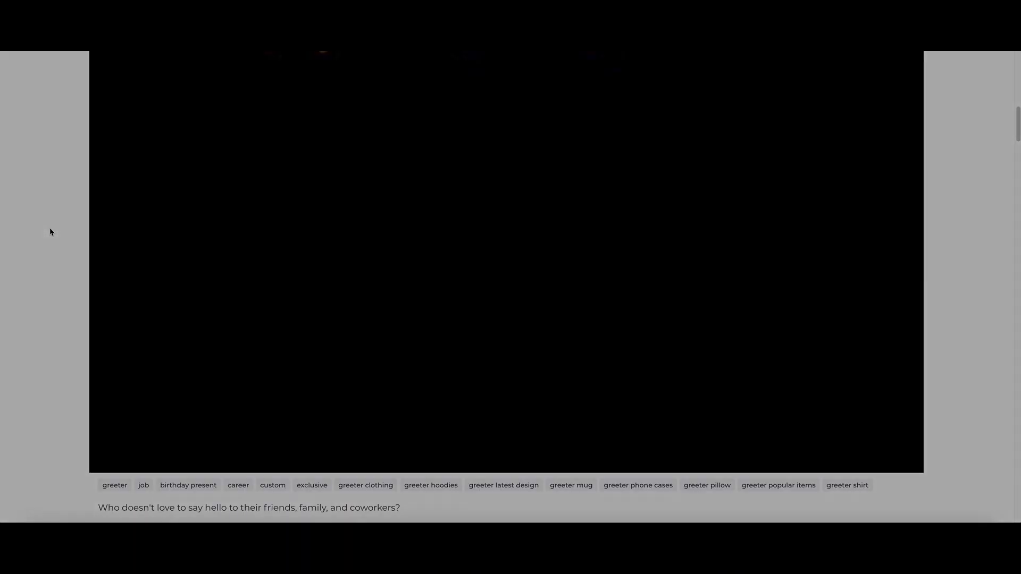